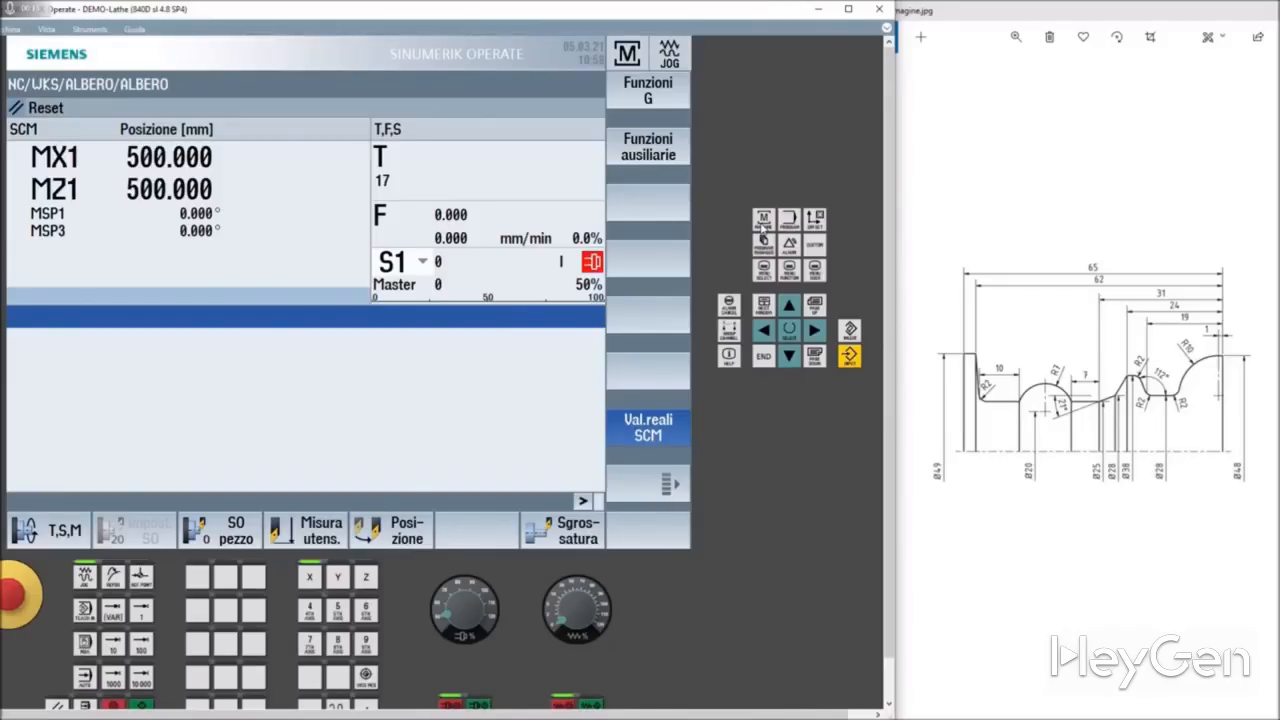
# Step: Create a new workpiece named TROCATORE under Pezzi, containing a ShopTurn program with the same name
pyautogui.click(764, 243)
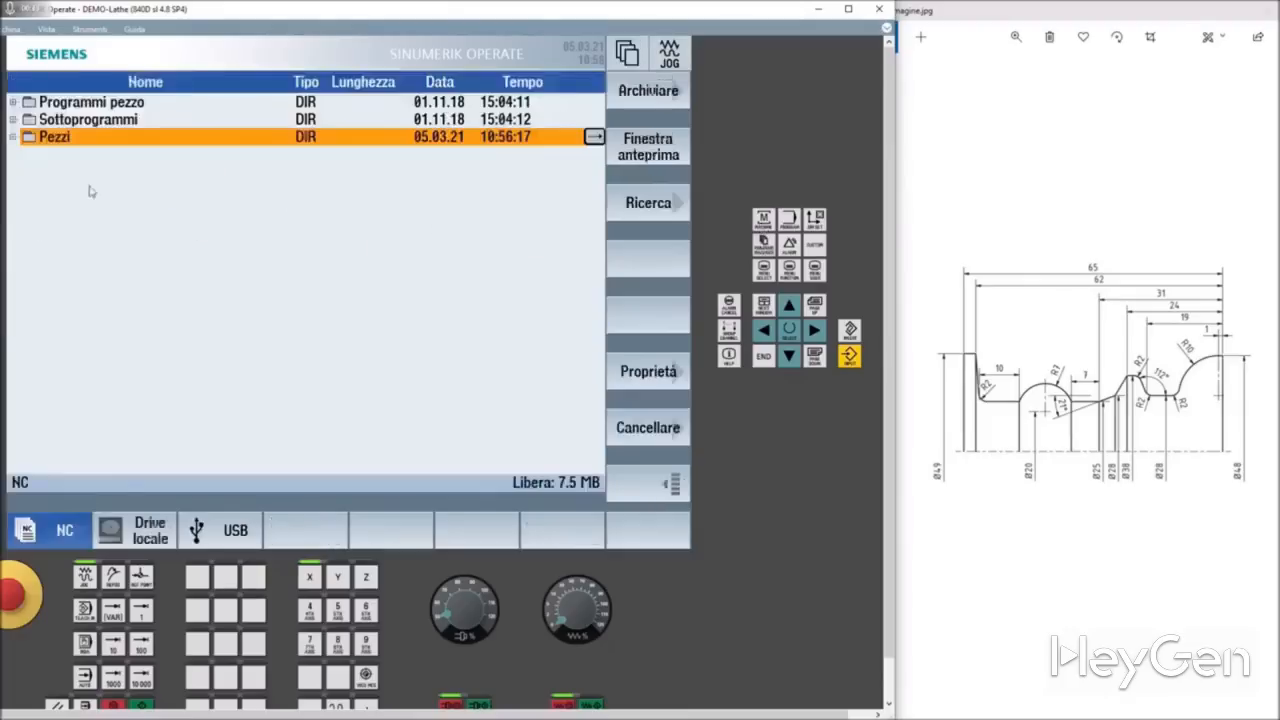
pyautogui.click(13, 137)
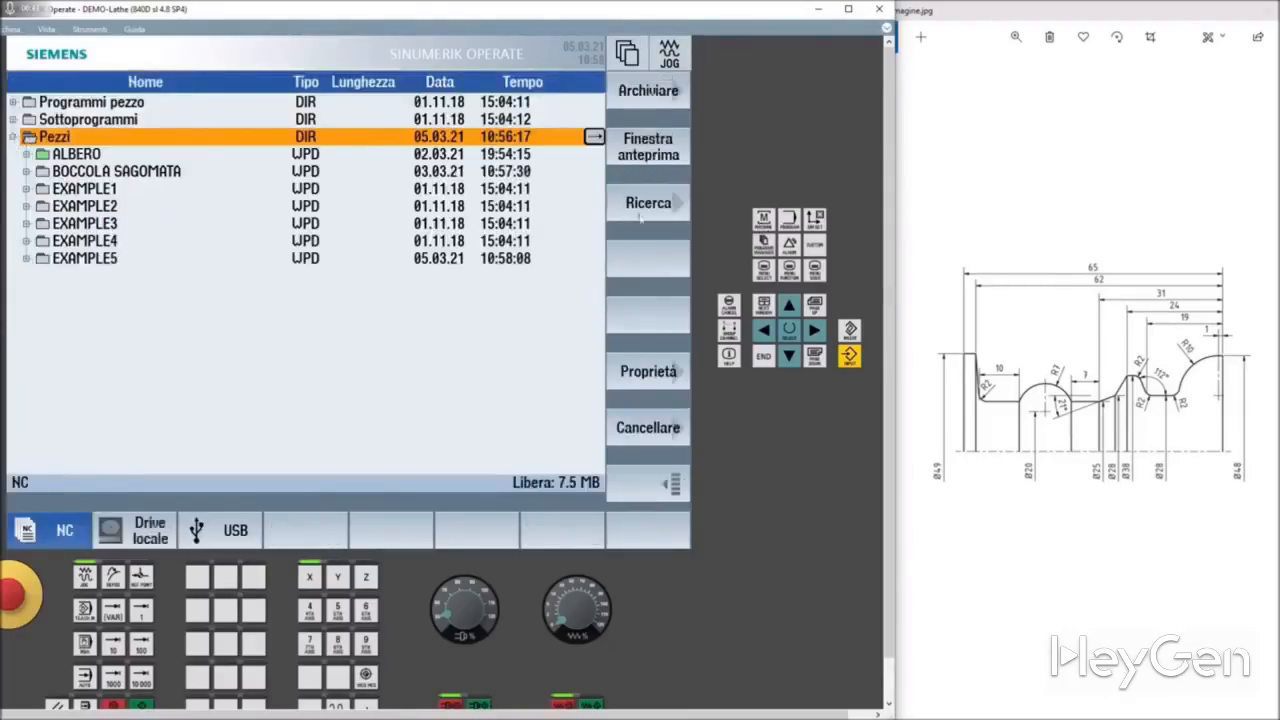
pyautogui.click(676, 485)
pyautogui.click(645, 155)
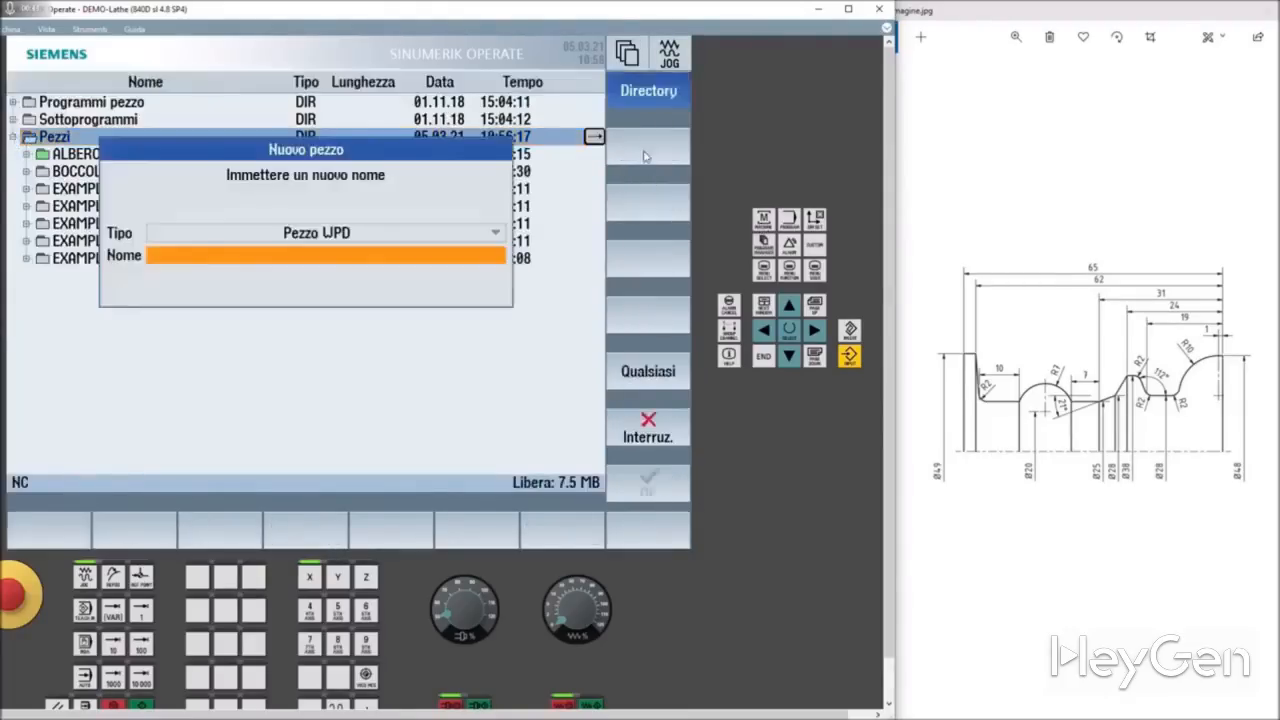
pyautogui.write('tro')
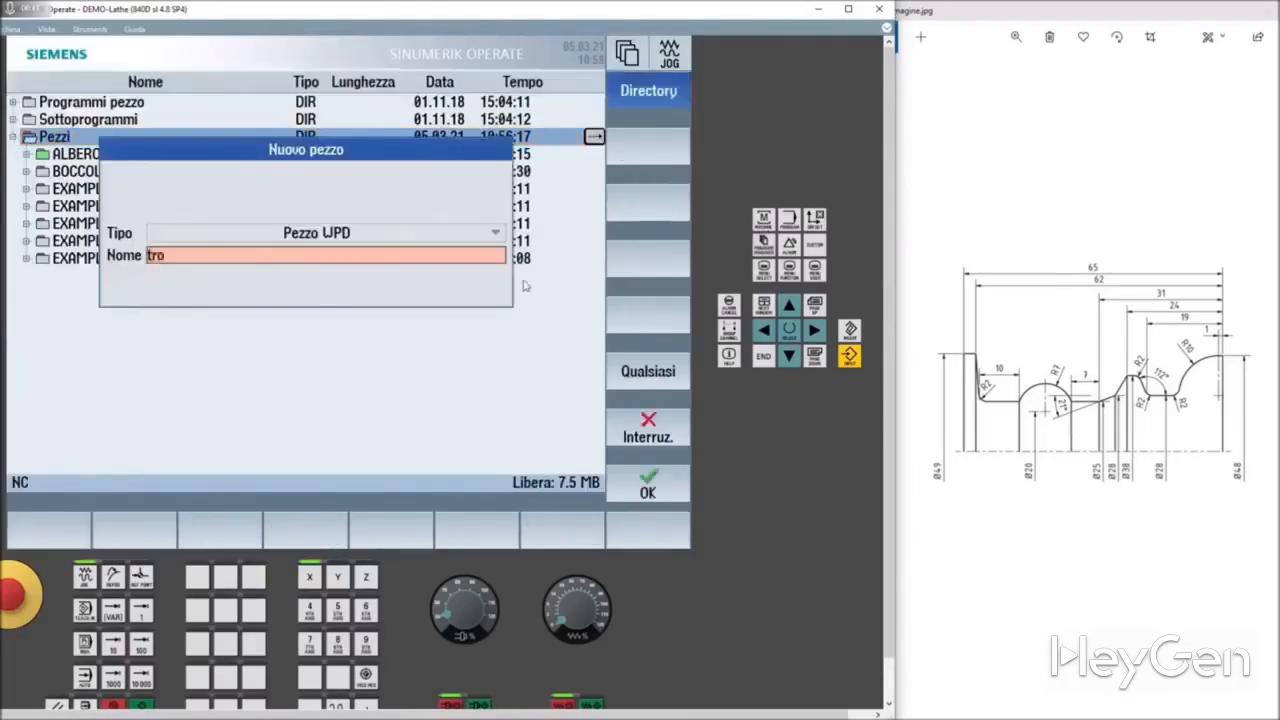
pyautogui.write('catore')
pyautogui.click(670, 493)
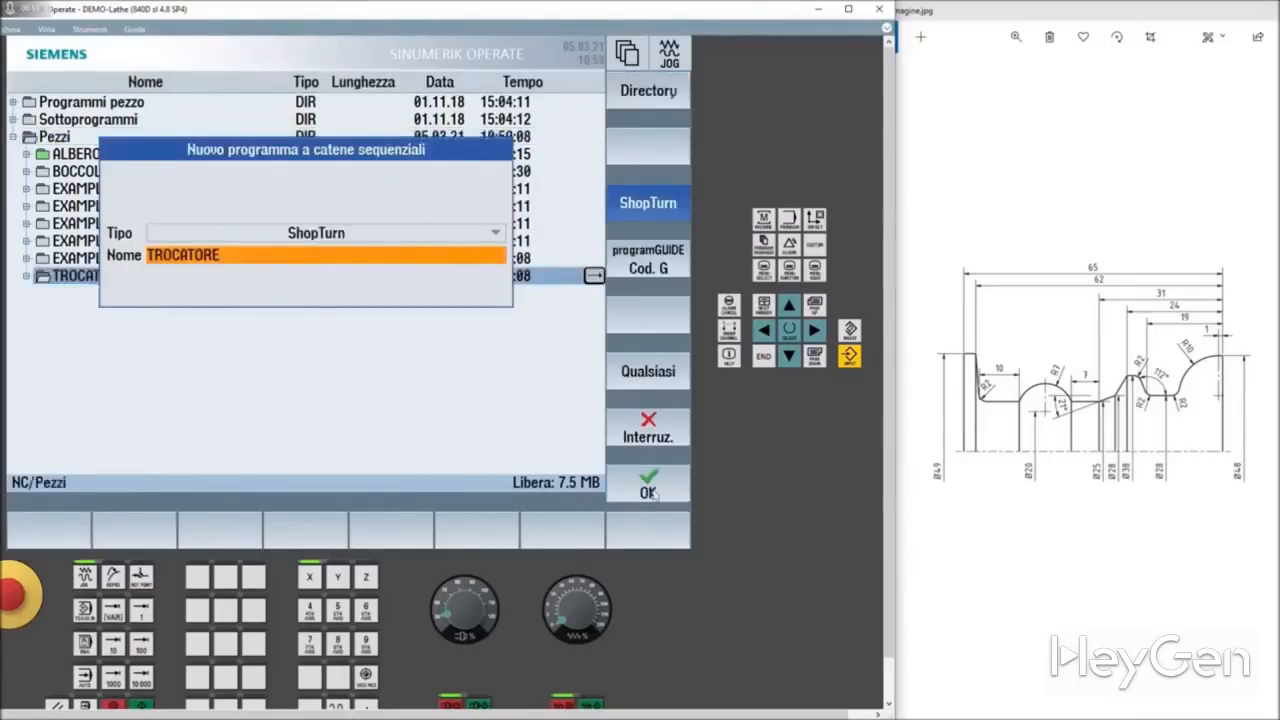
pyautogui.click(648, 490)
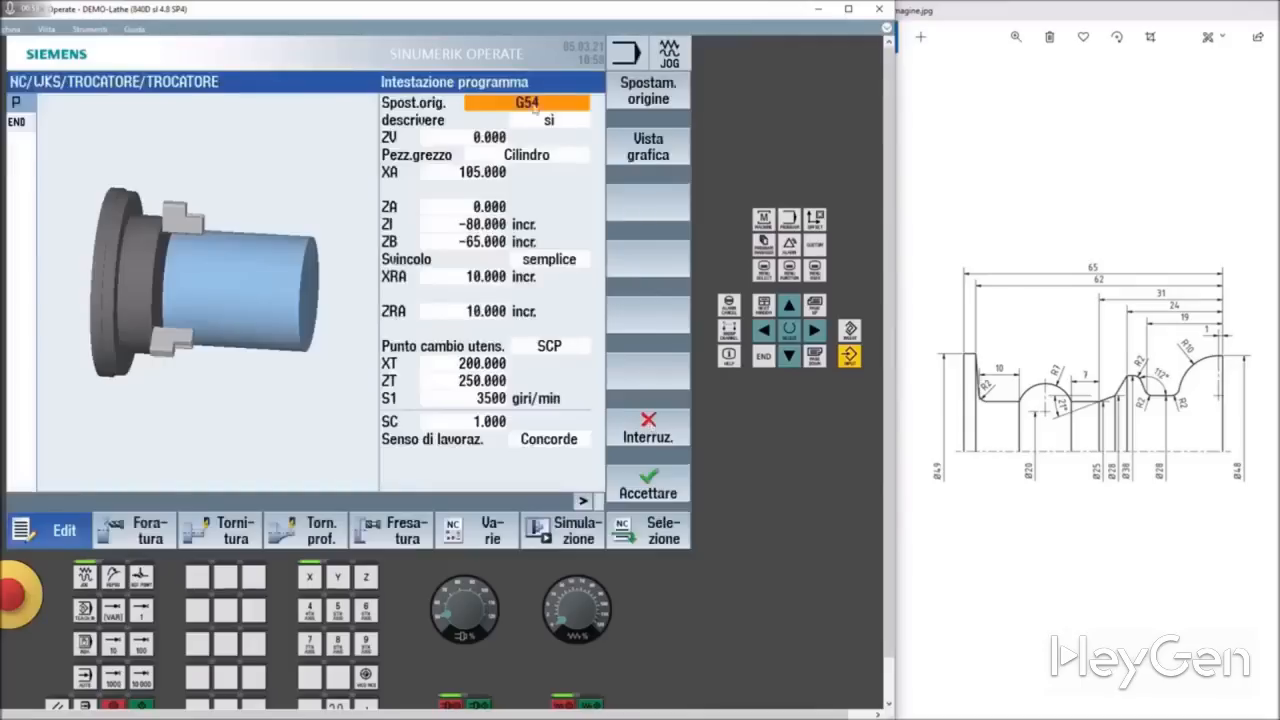
# Step: Set the cylindrical blank's outer diameter XA to 50 in the program header and accept the header
pyautogui.click(483, 172)
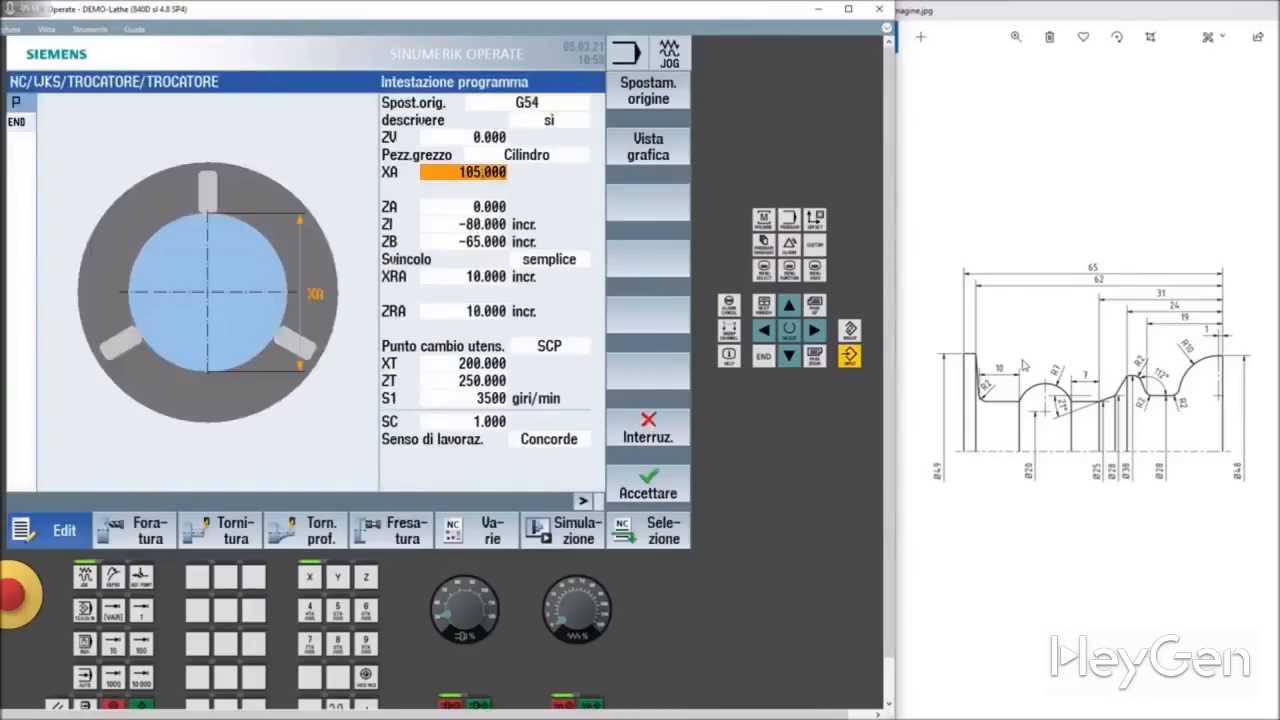
pyautogui.write('50')
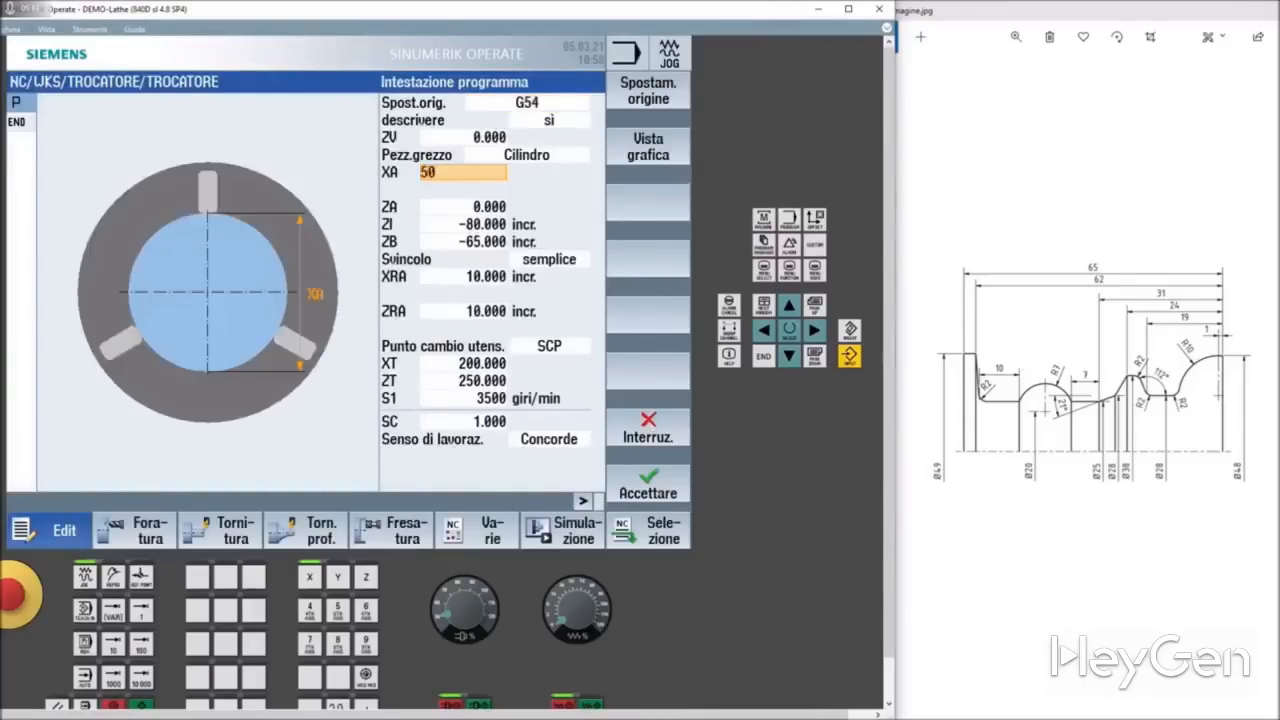
pyautogui.click(461, 222)
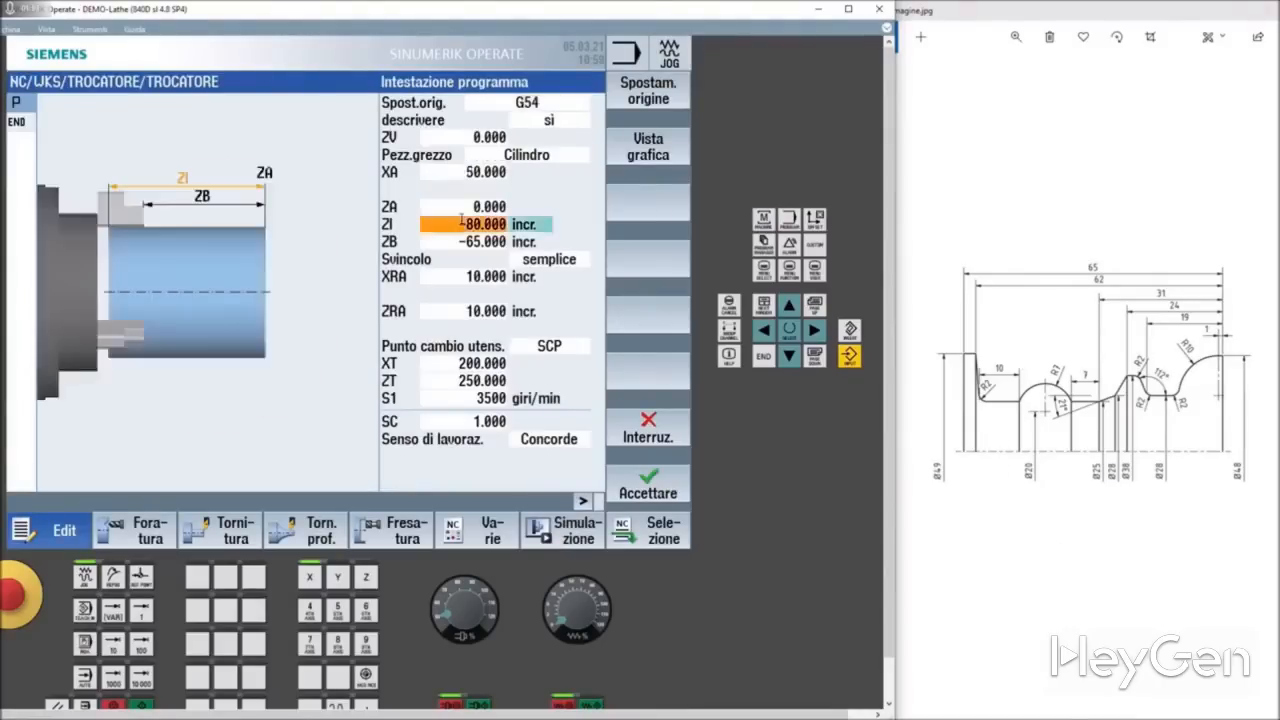
pyautogui.click(463, 206)
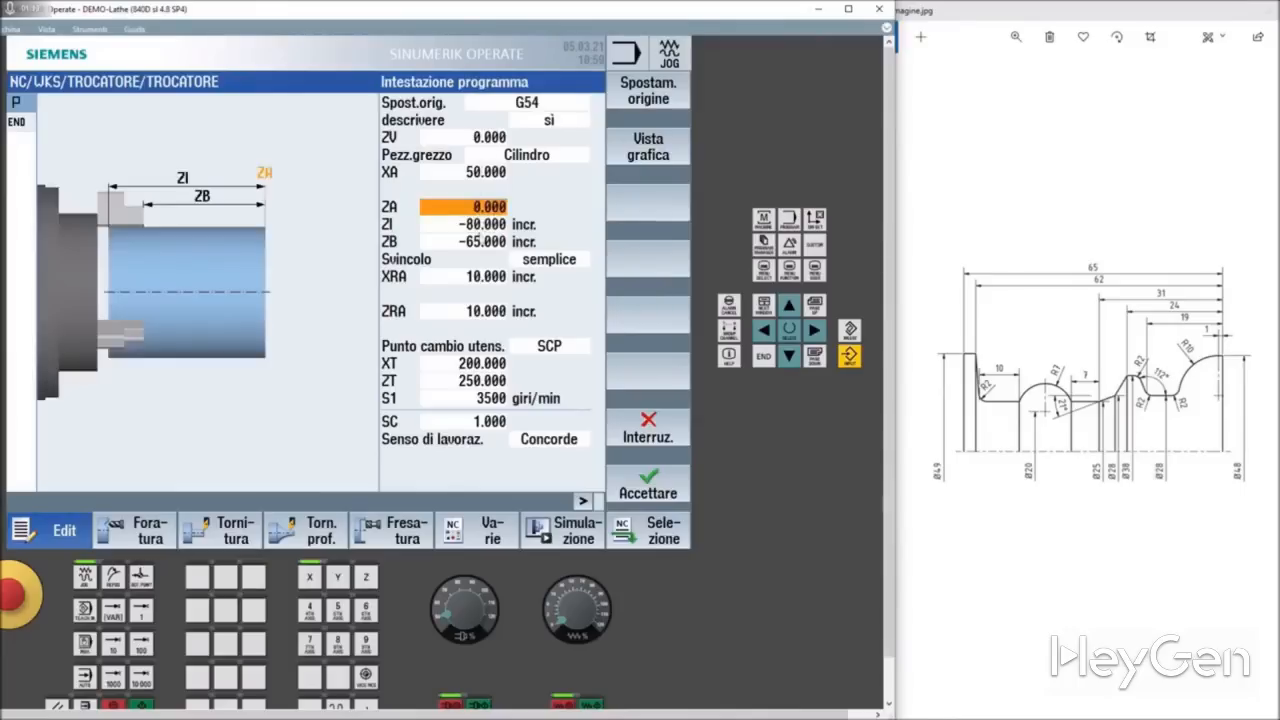
pyautogui.click(482, 224)
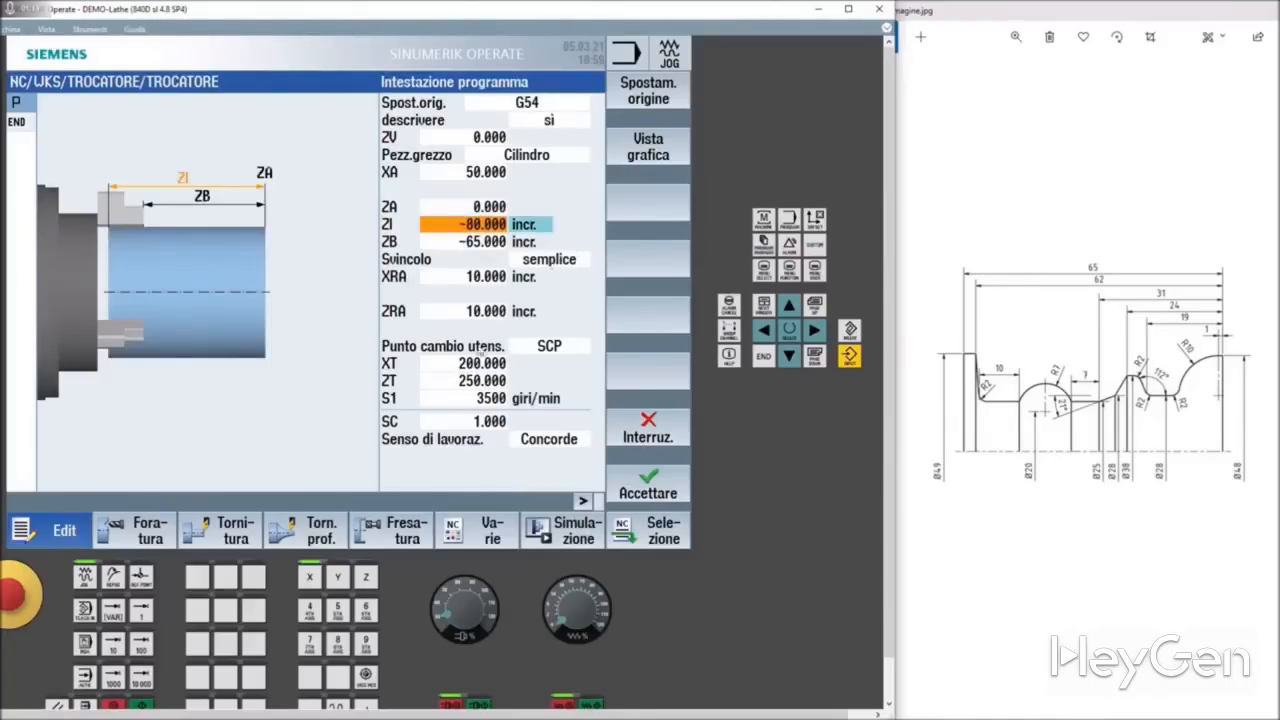
pyautogui.click(645, 489)
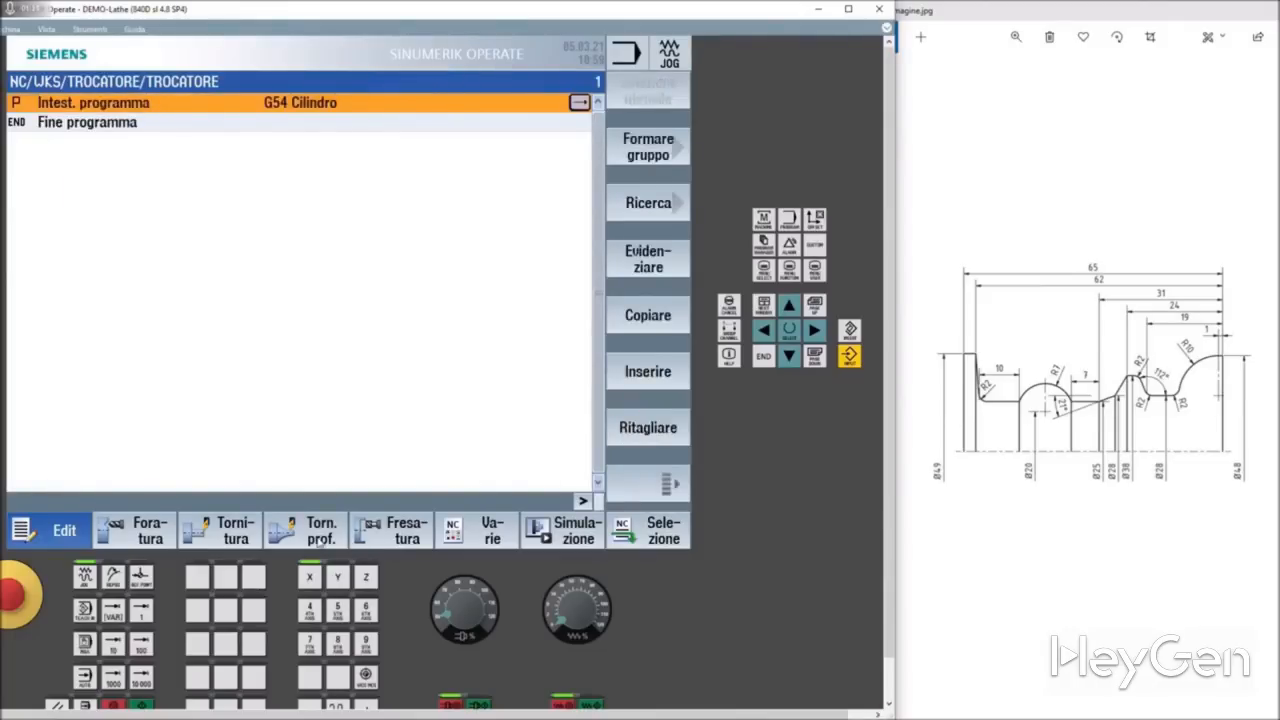
# Step: Create a new turning contour named profilo with its starting point at X 48, Z 0
pyautogui.click(310, 531)
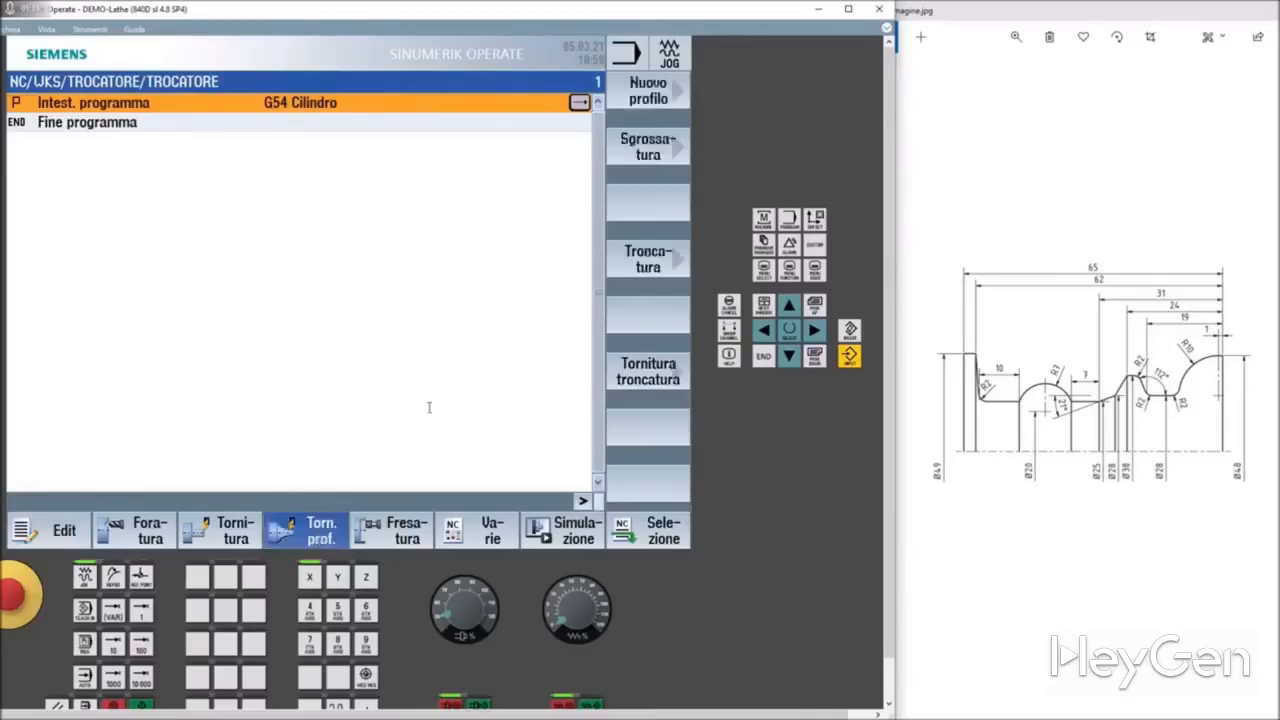
pyautogui.click(650, 101)
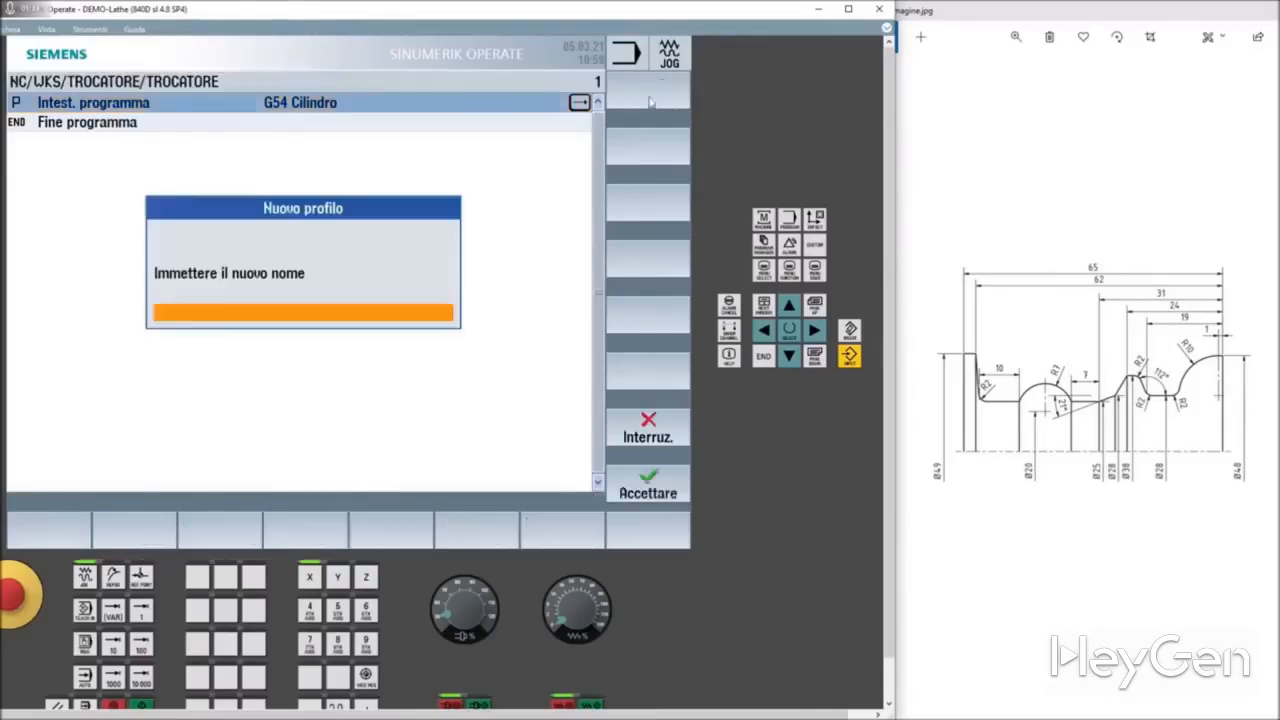
pyautogui.write('profilo')
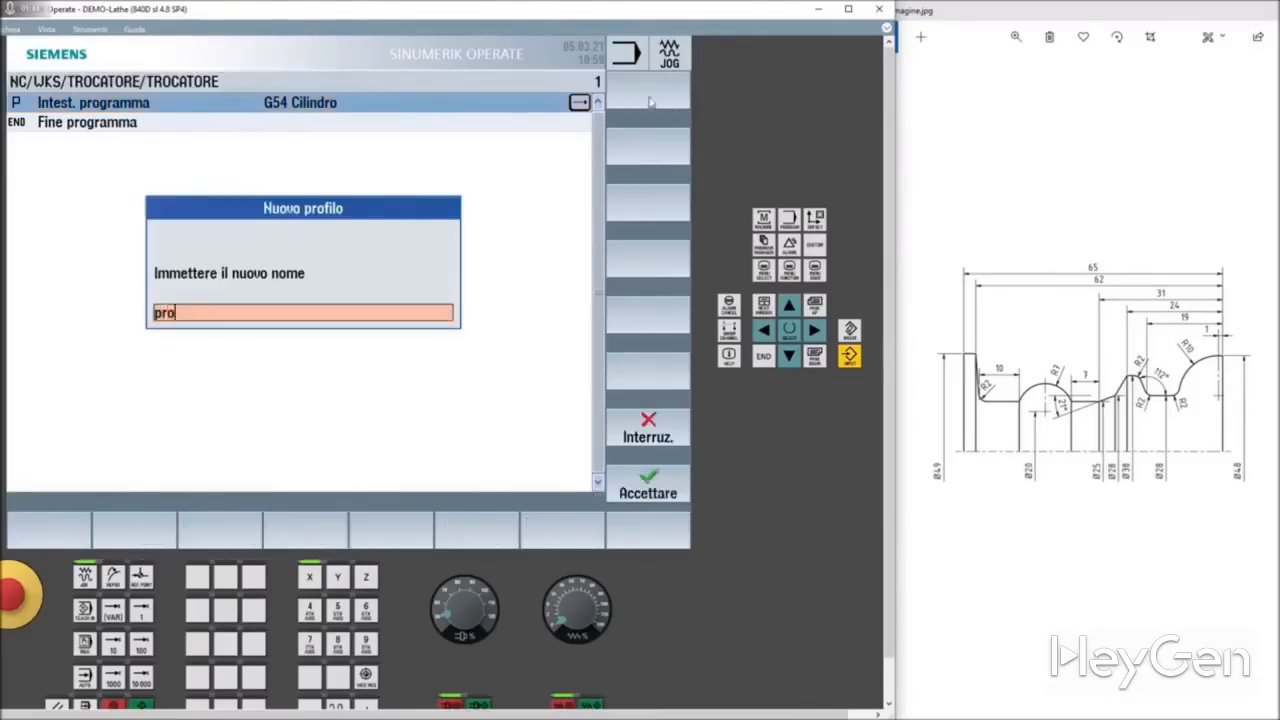
pyautogui.click(650, 482)
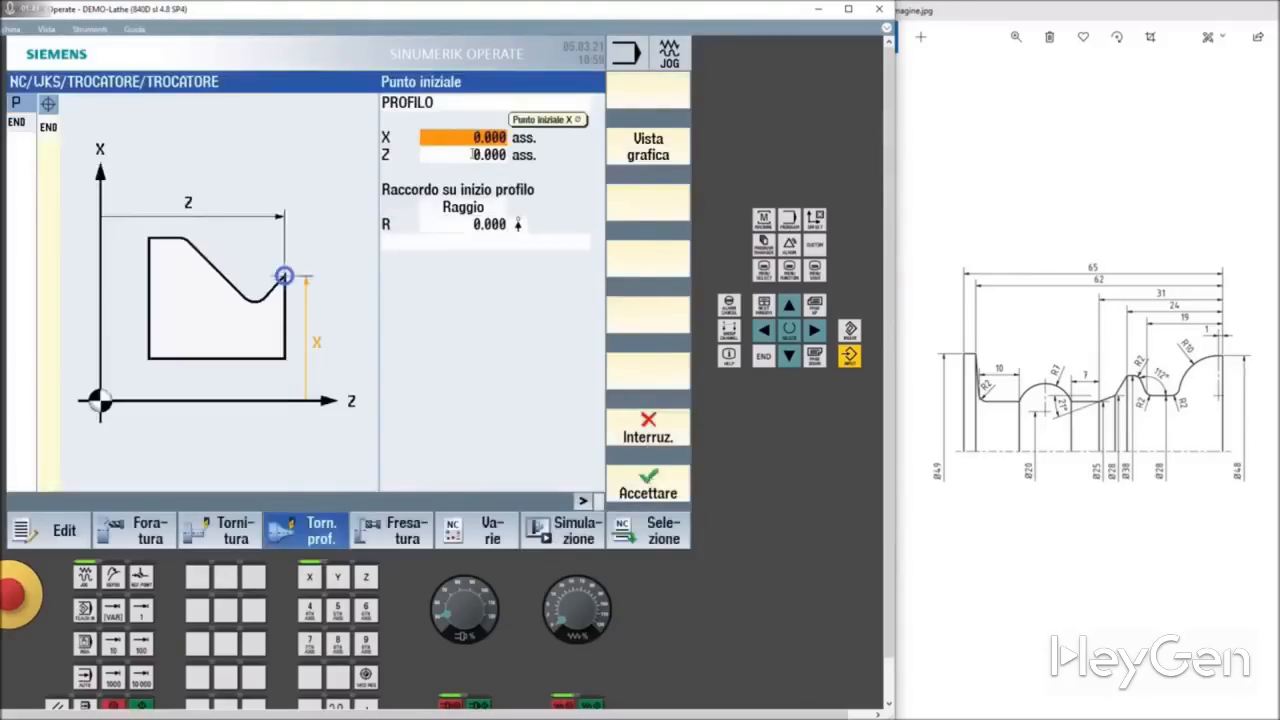
pyautogui.write('48')
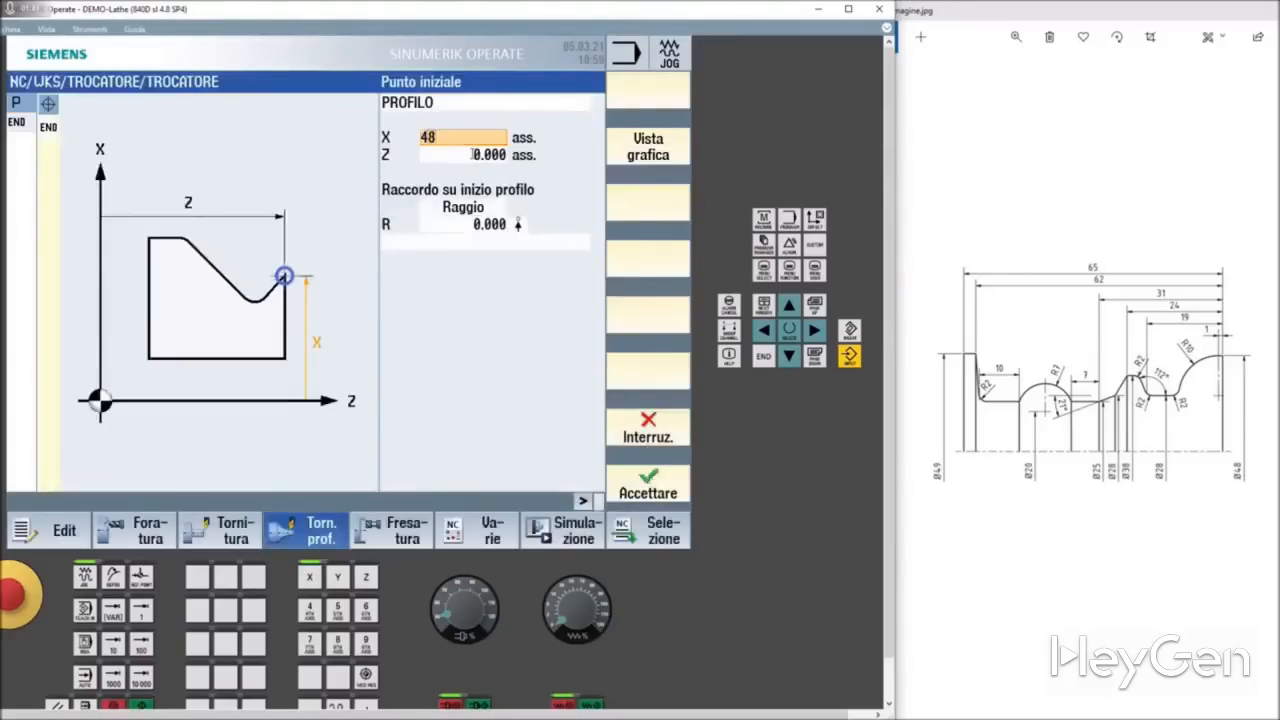
pyautogui.click(668, 484)
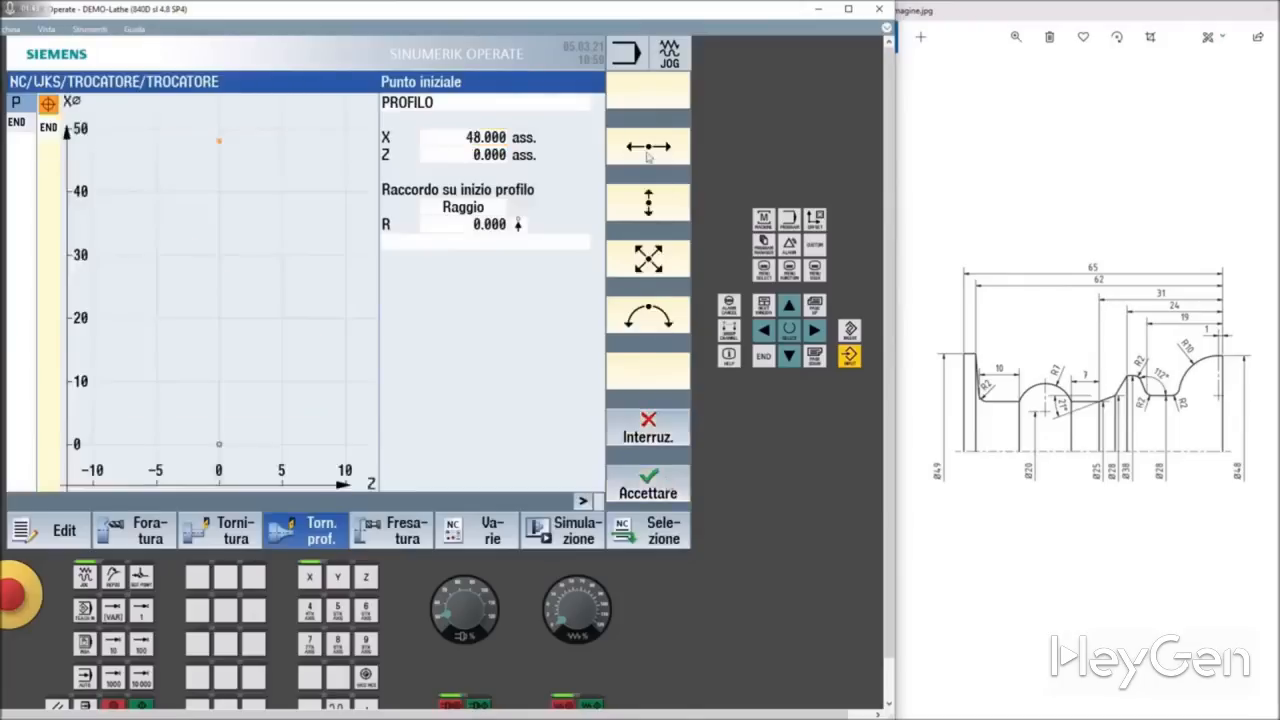
# Step: Add a horizontal straight line to the contour ending at absolute Z -1
pyautogui.click(648, 150)
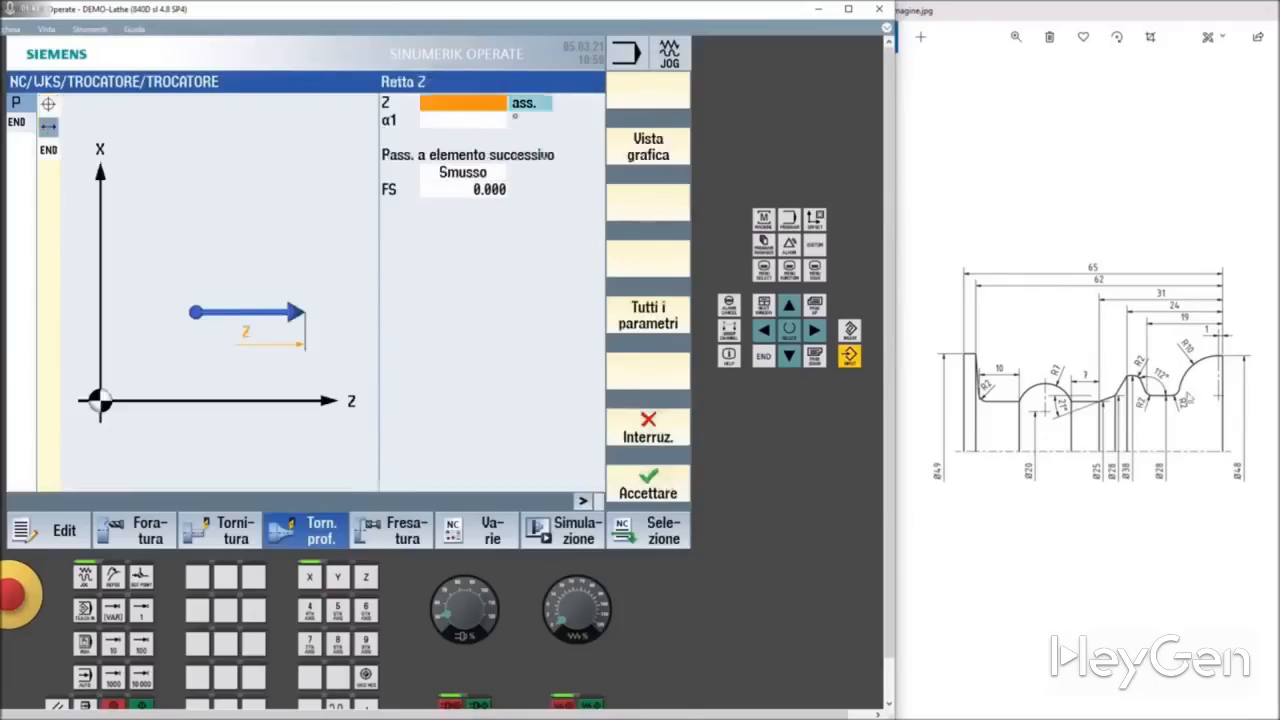
pyautogui.click(483, 106)
pyautogui.write('-1')
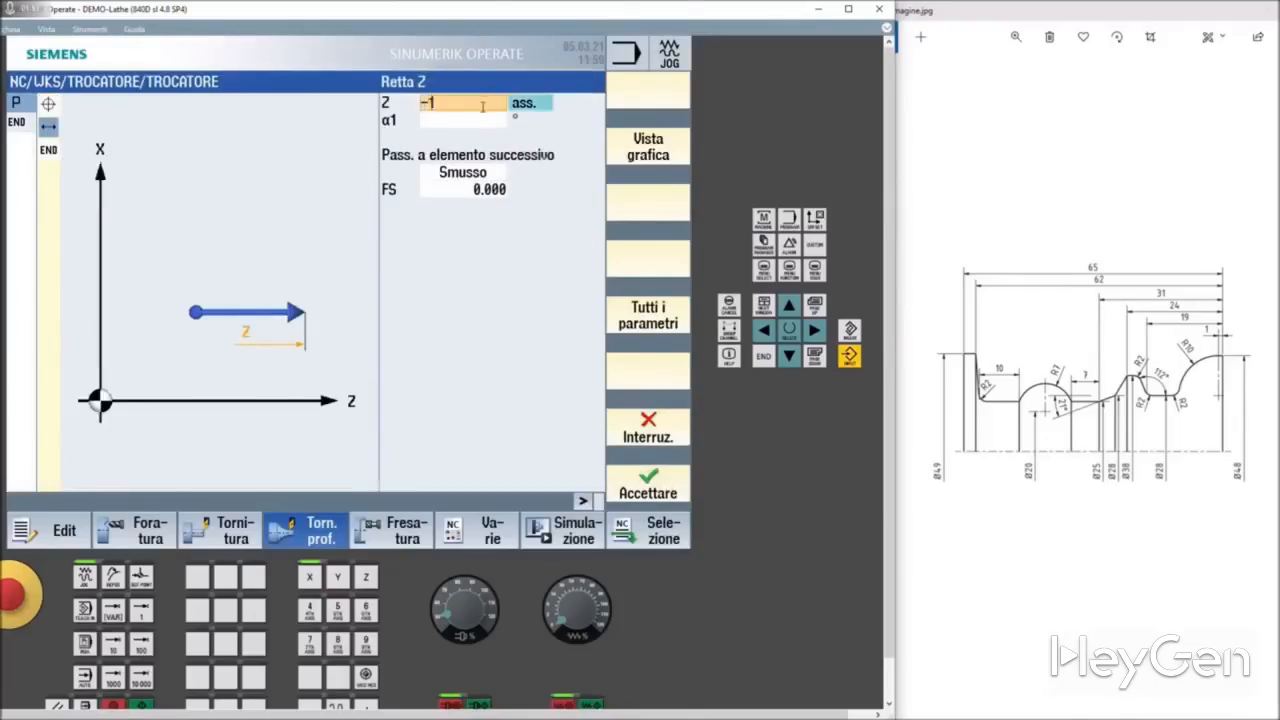
pyautogui.press('Return')
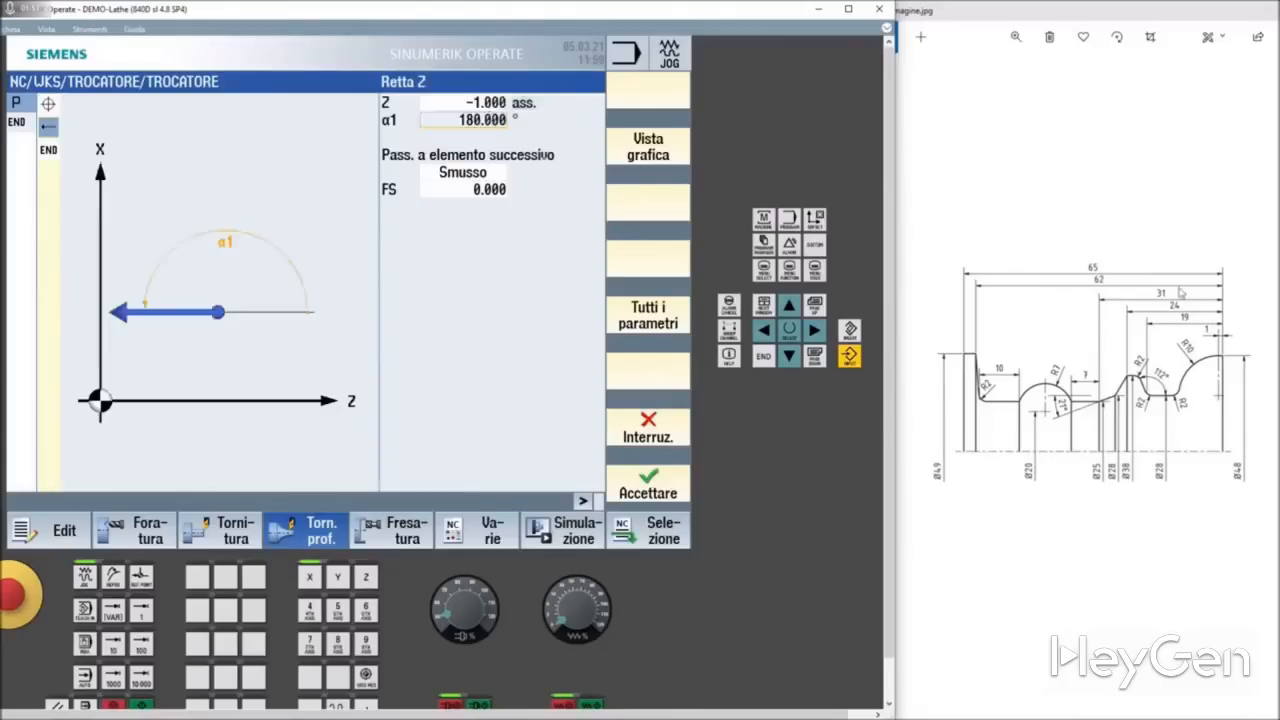
pyautogui.click(652, 483)
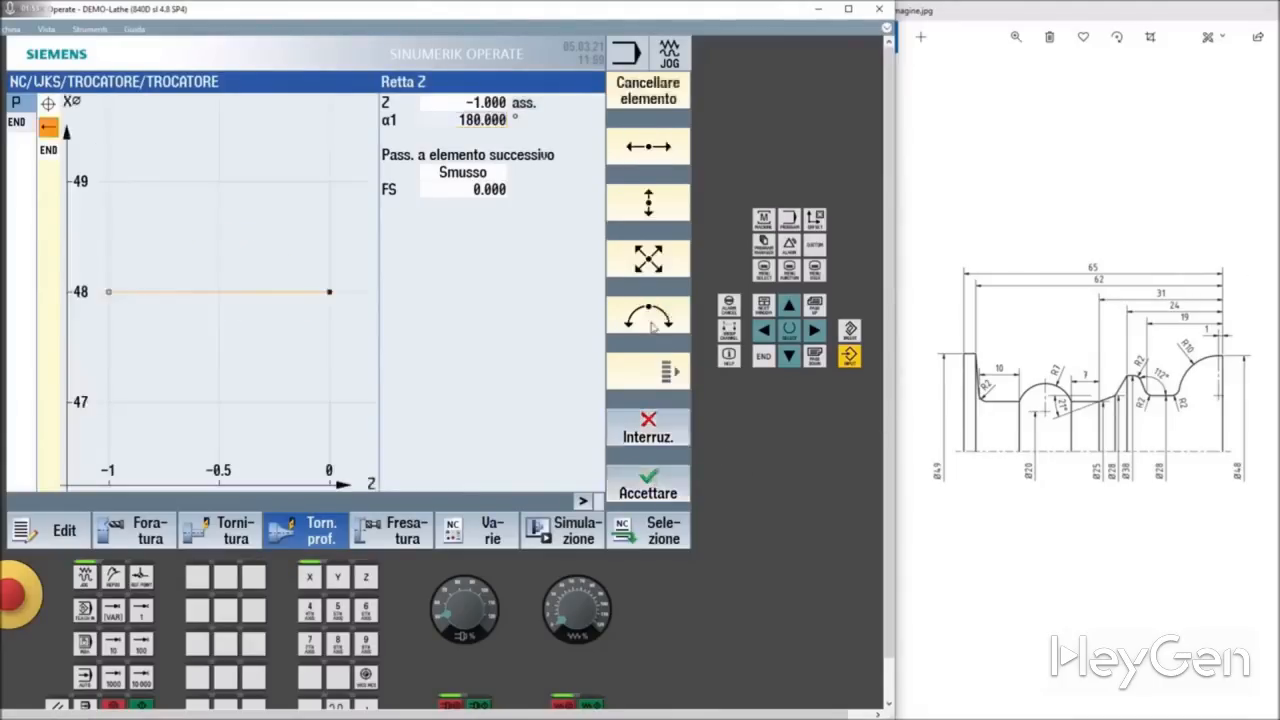
# Step: Define a counterclockwise arc with radius 10, end point X 28 and centre I 28, choosing the solution that ends at Z -11
pyautogui.click(651, 323)
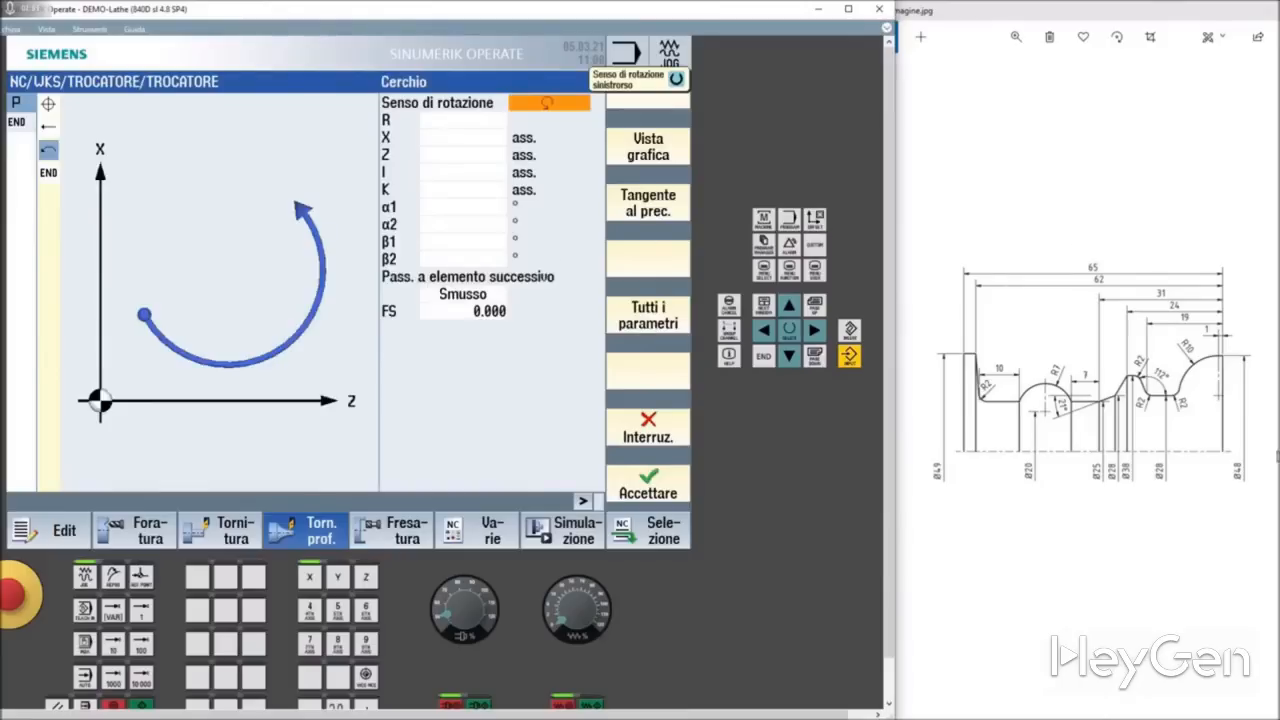
pyautogui.click(440, 121)
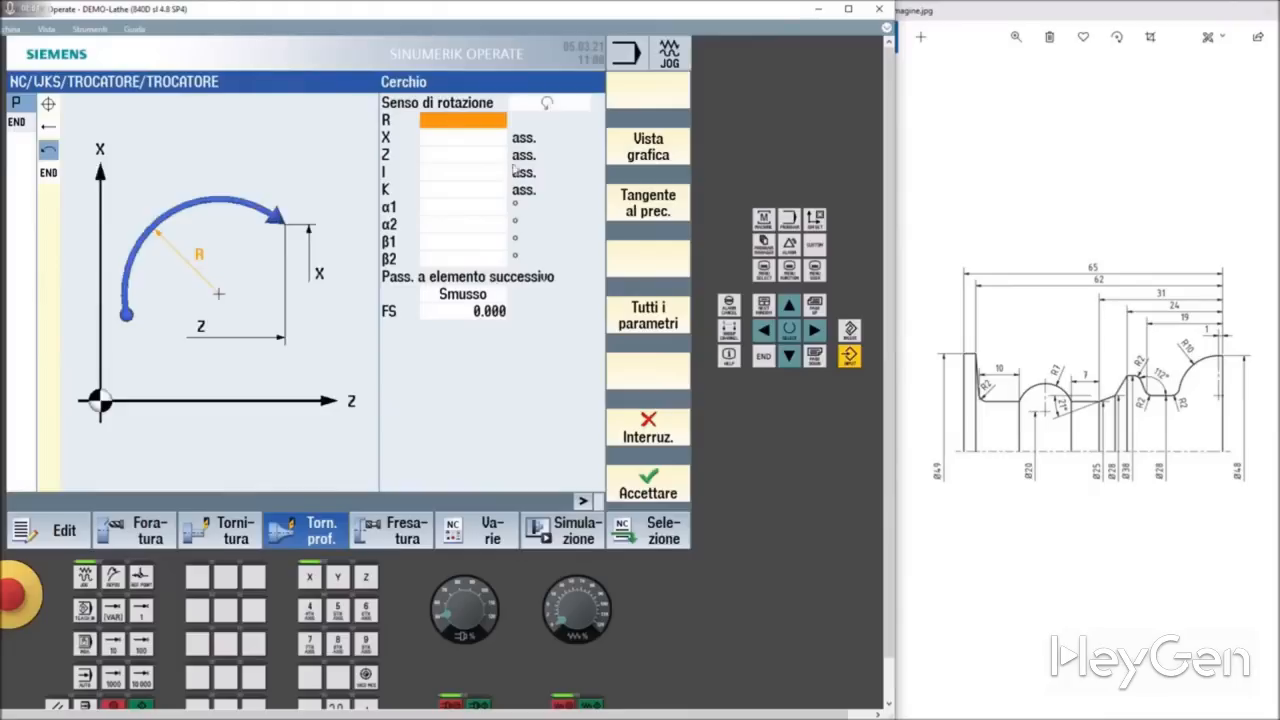
pyautogui.write('10')
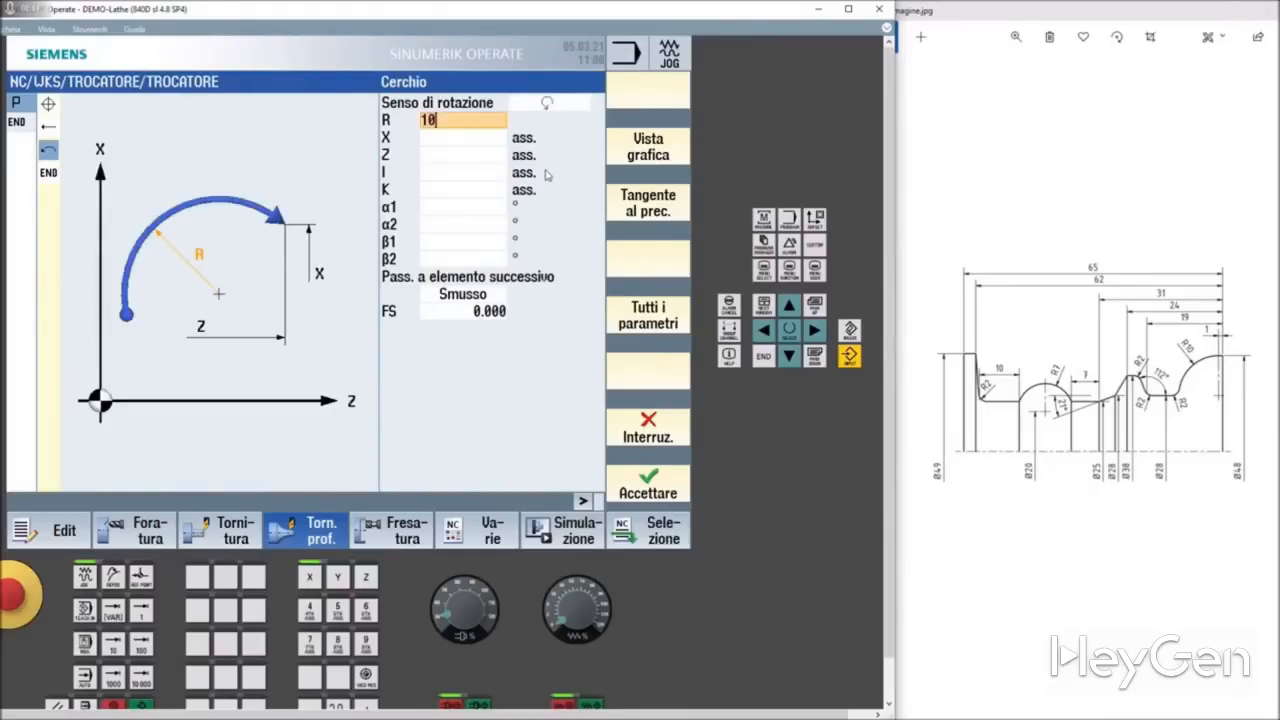
pyautogui.click(447, 140)
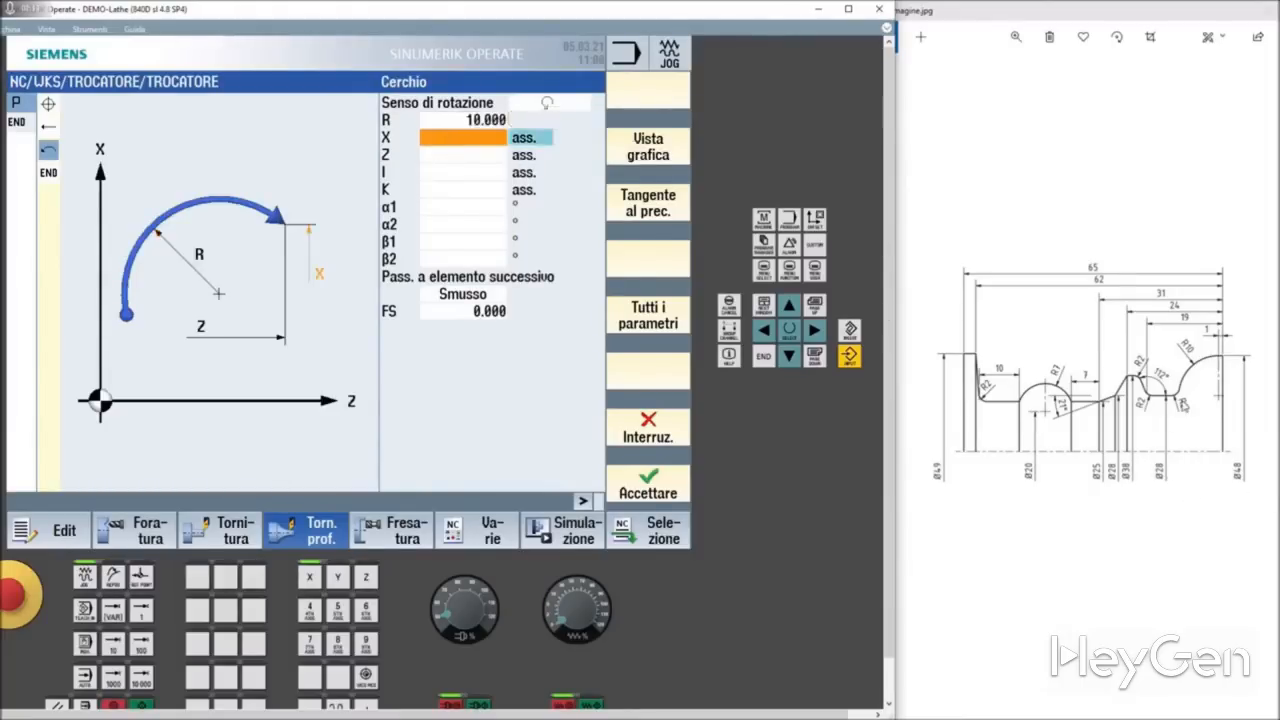
pyautogui.write('28')
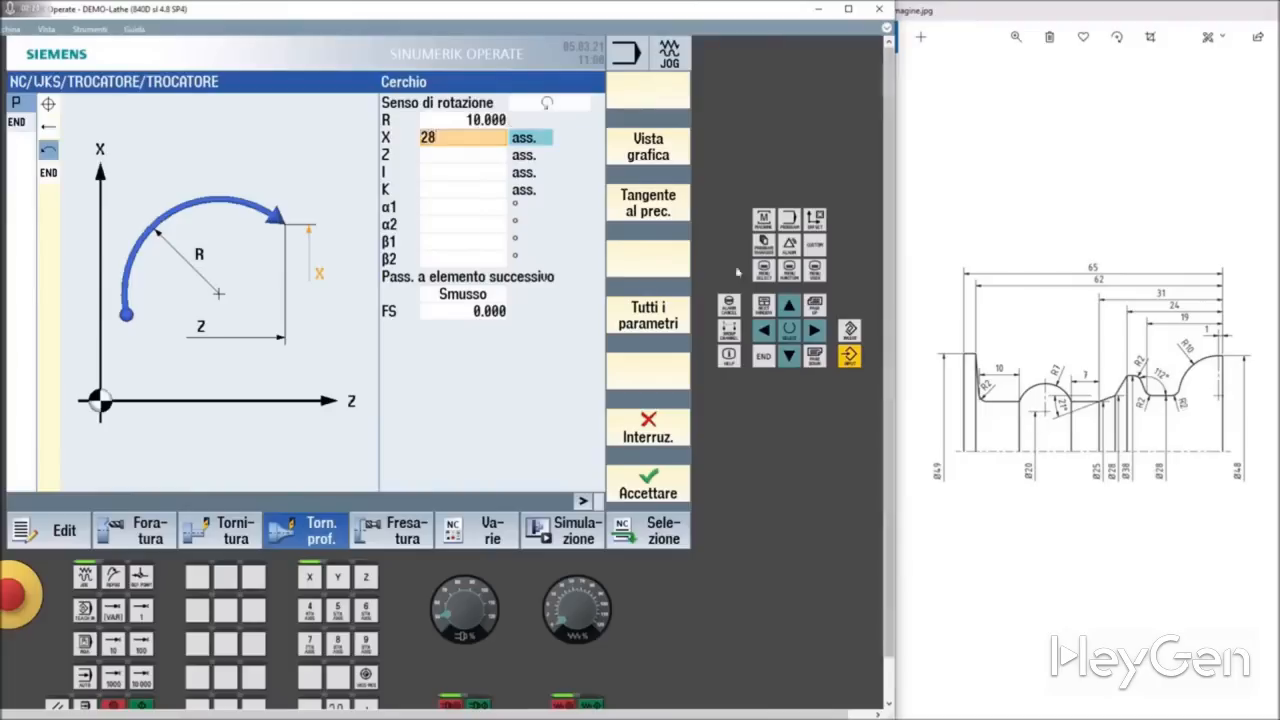
pyautogui.click(468, 174)
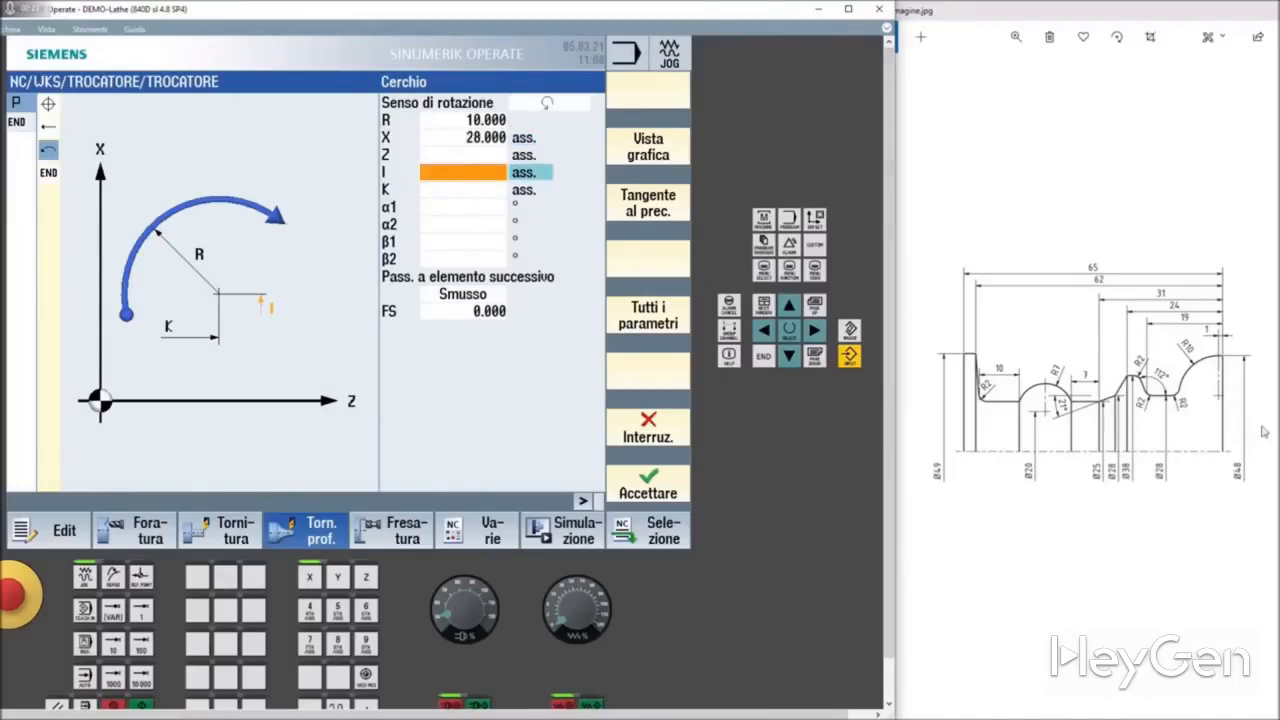
pyautogui.write('28')
pyautogui.press('Return')
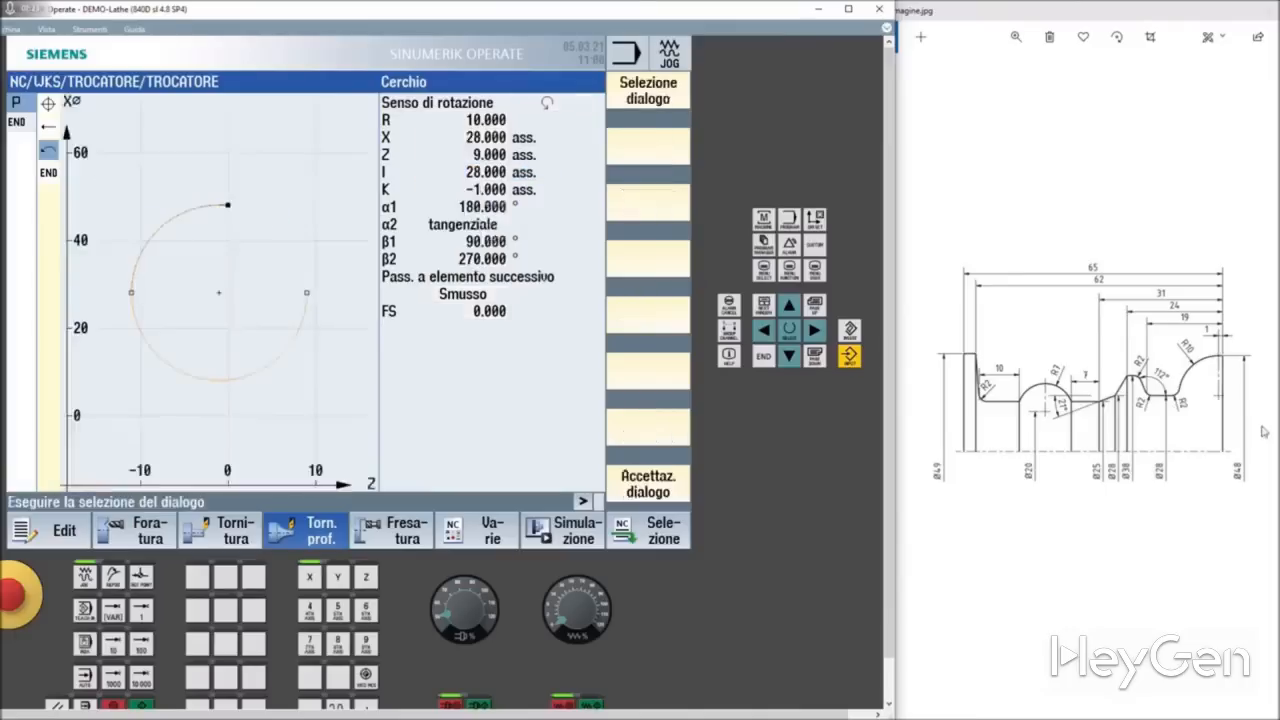
pyautogui.click(643, 100)
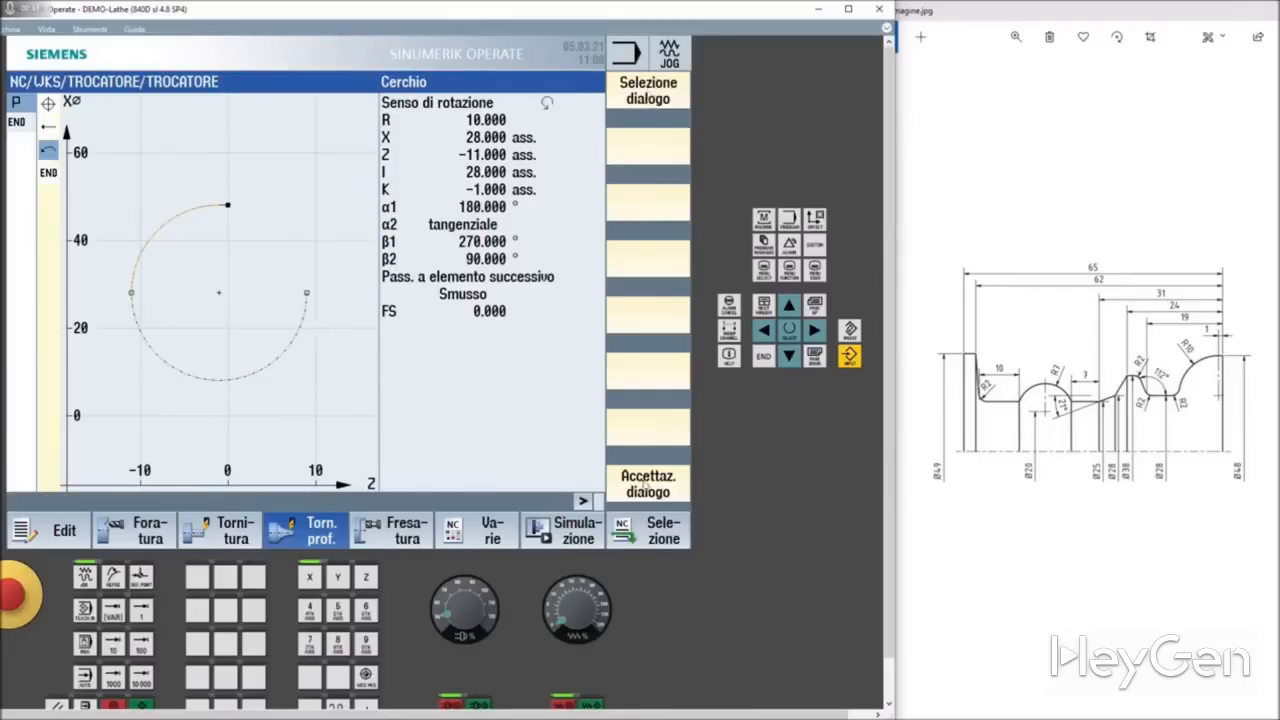
pyautogui.click(648, 492)
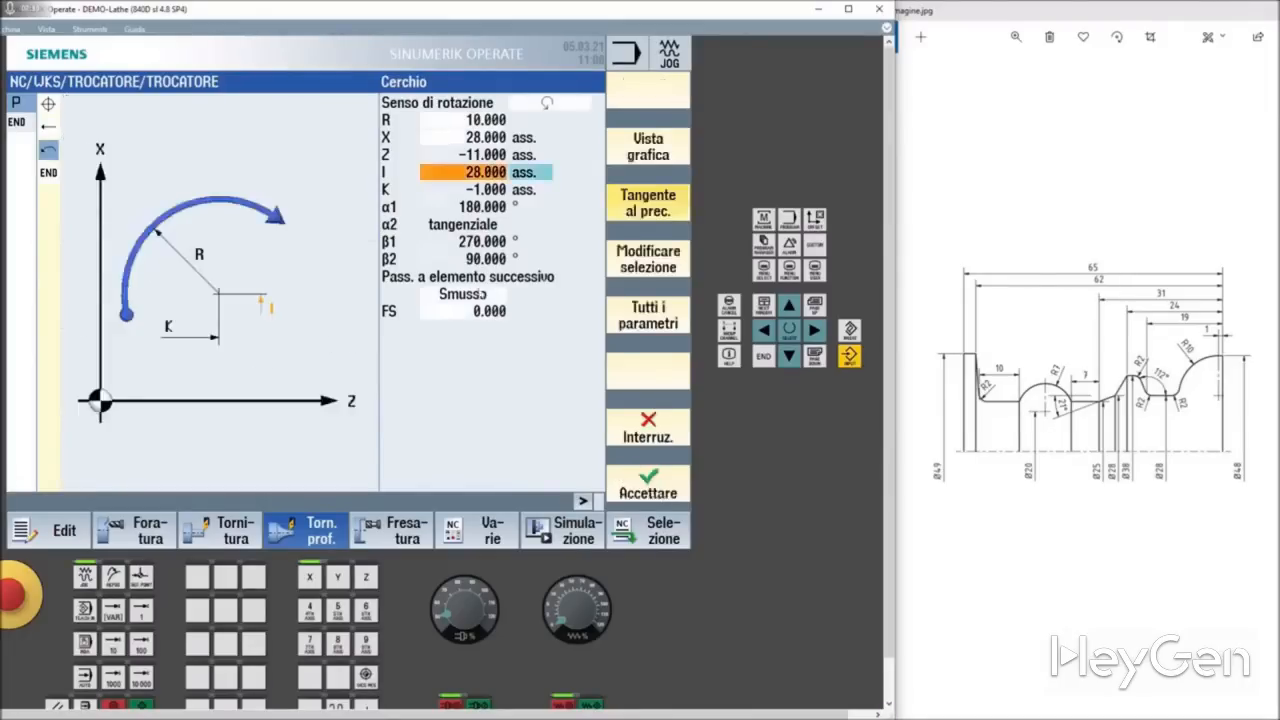
# Step: Set the arc's transition to the next element to a radius of 2 and accept the arc
pyautogui.click(480, 294)
pyautogui.click(476, 298)
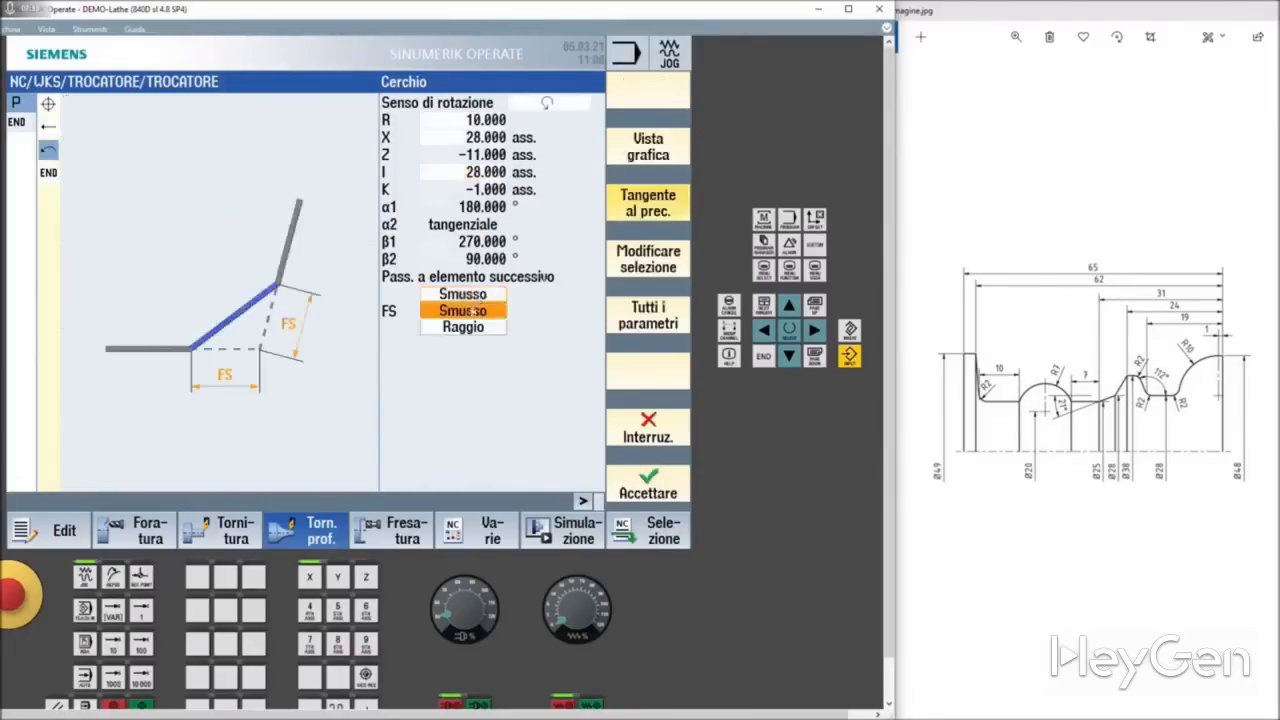
pyautogui.click(473, 325)
pyautogui.click(480, 311)
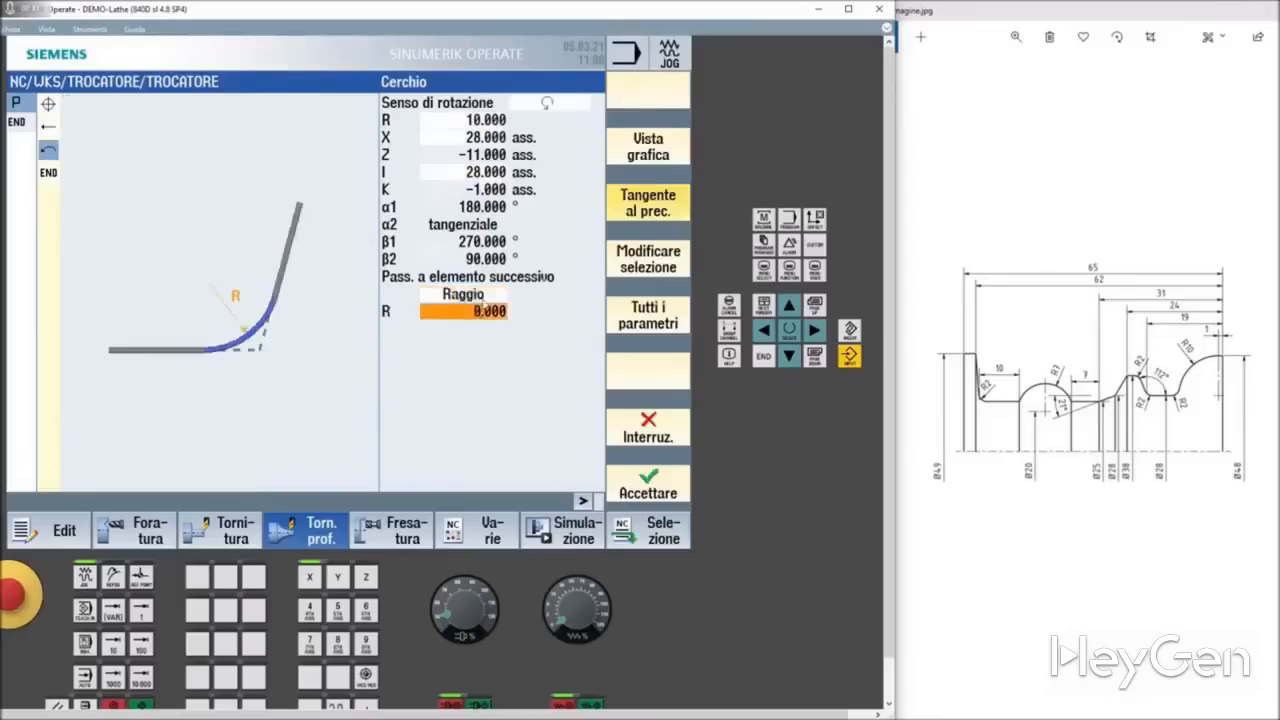
pyautogui.write('2')
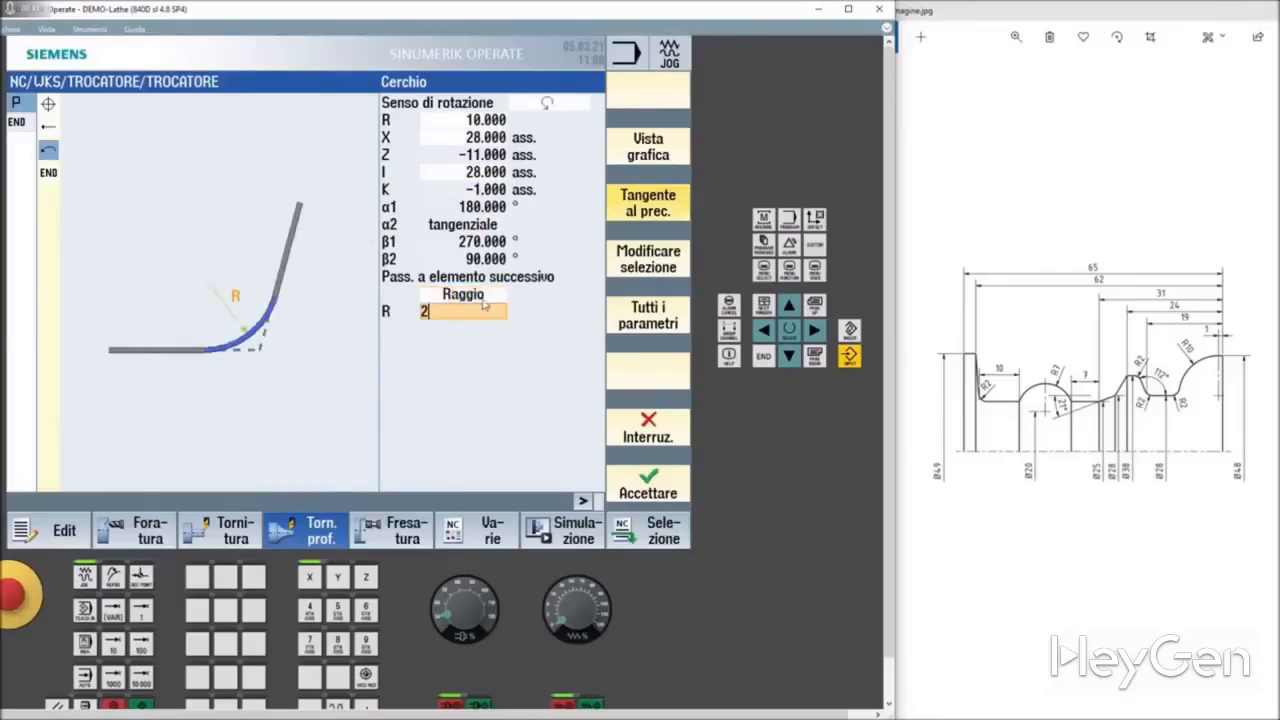
pyautogui.click(658, 478)
# Step: Add a horizontal straight line ending at absolute Z -19 with a radius 2 transition to the next element, and accept it
pyautogui.click(649, 158)
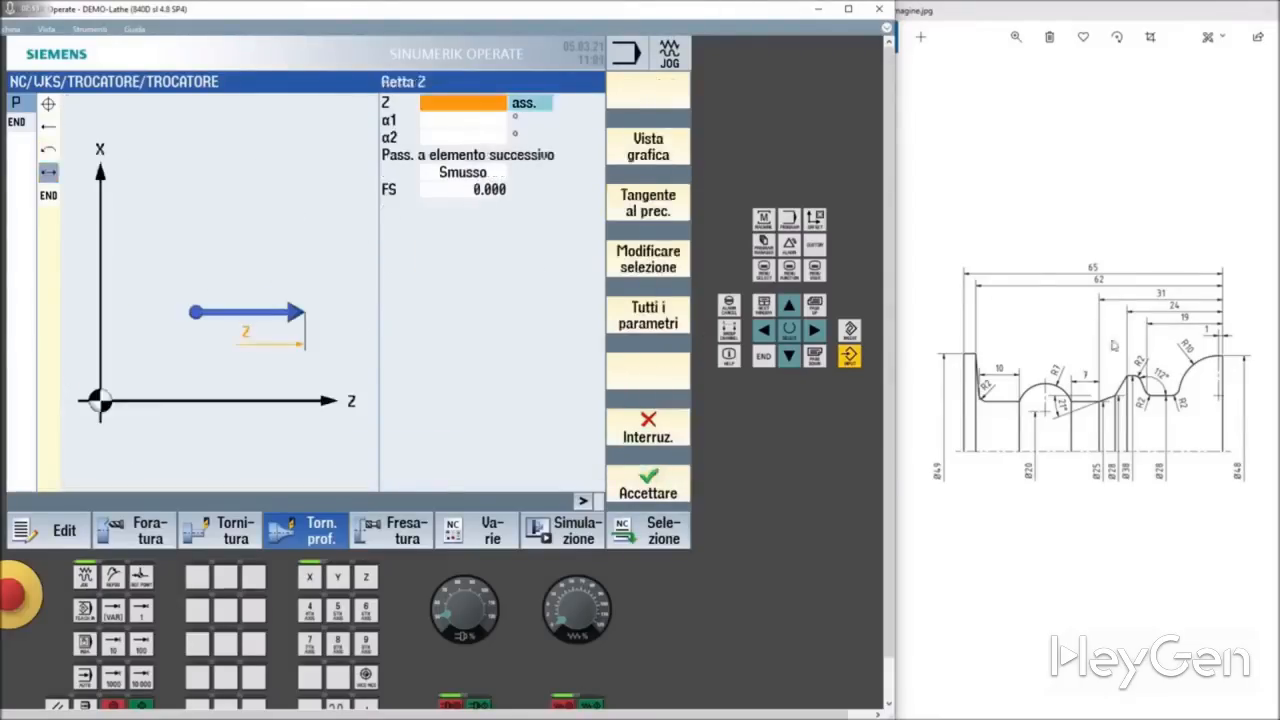
pyautogui.click(484, 101)
pyautogui.write('-19')
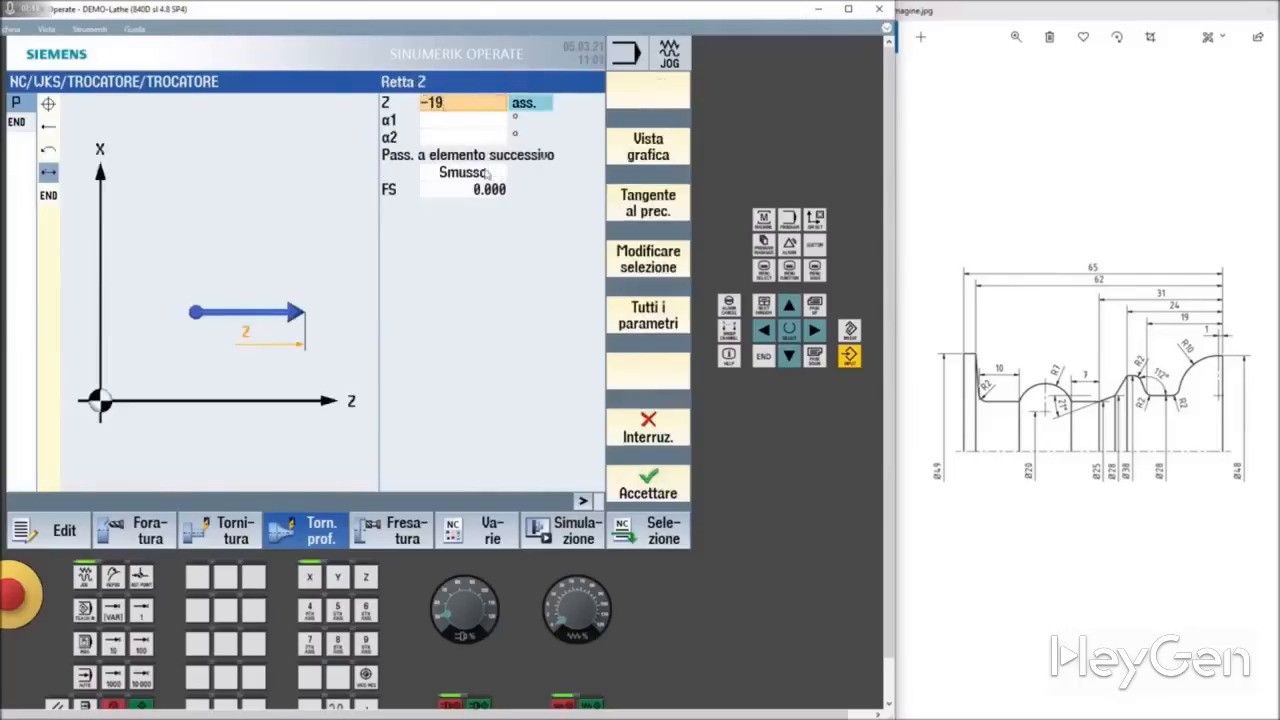
pyautogui.click(483, 174)
pyautogui.click(469, 177)
pyautogui.click(465, 206)
pyautogui.click(465, 195)
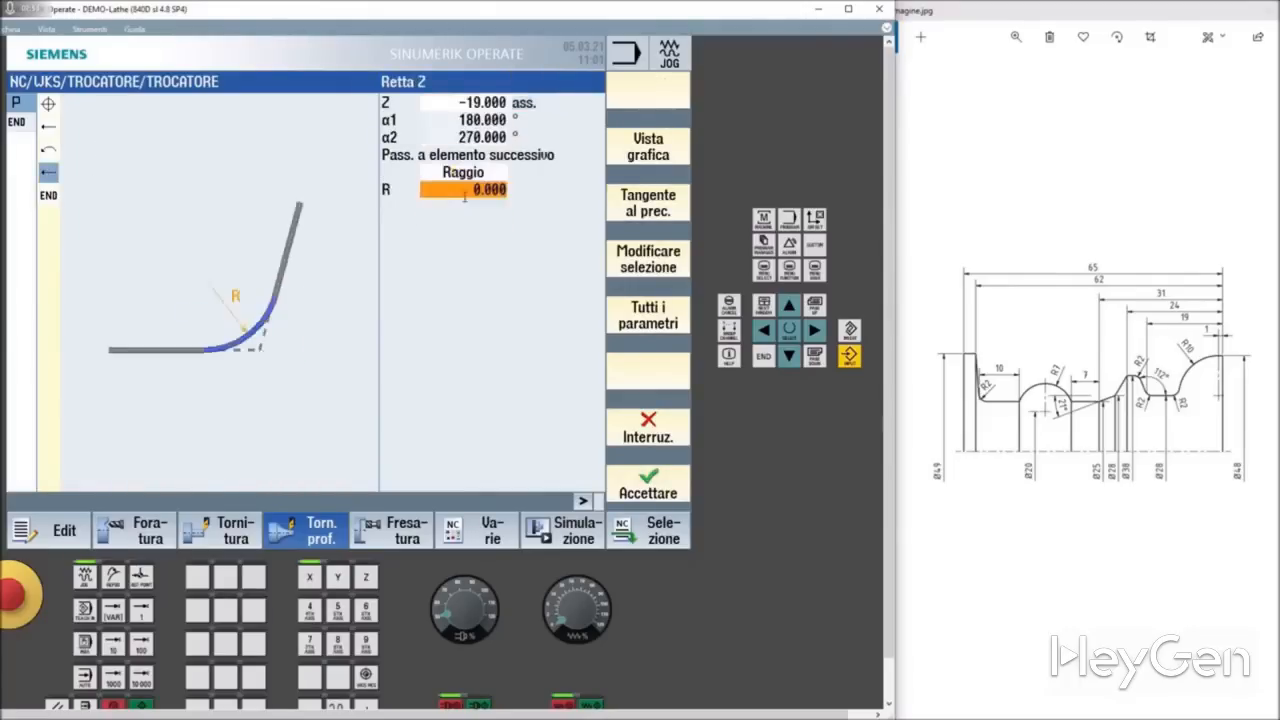
pyautogui.click(464, 196)
pyautogui.write('2')
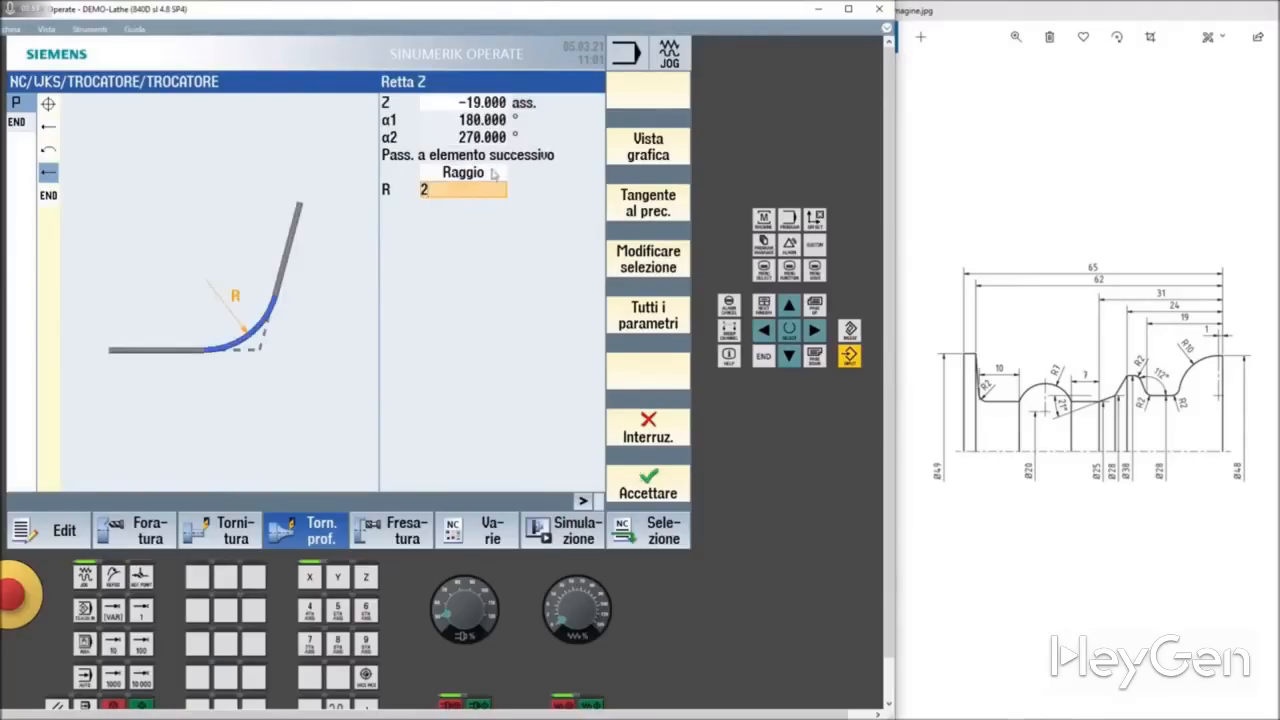
pyautogui.click(492, 174)
pyautogui.click(656, 482)
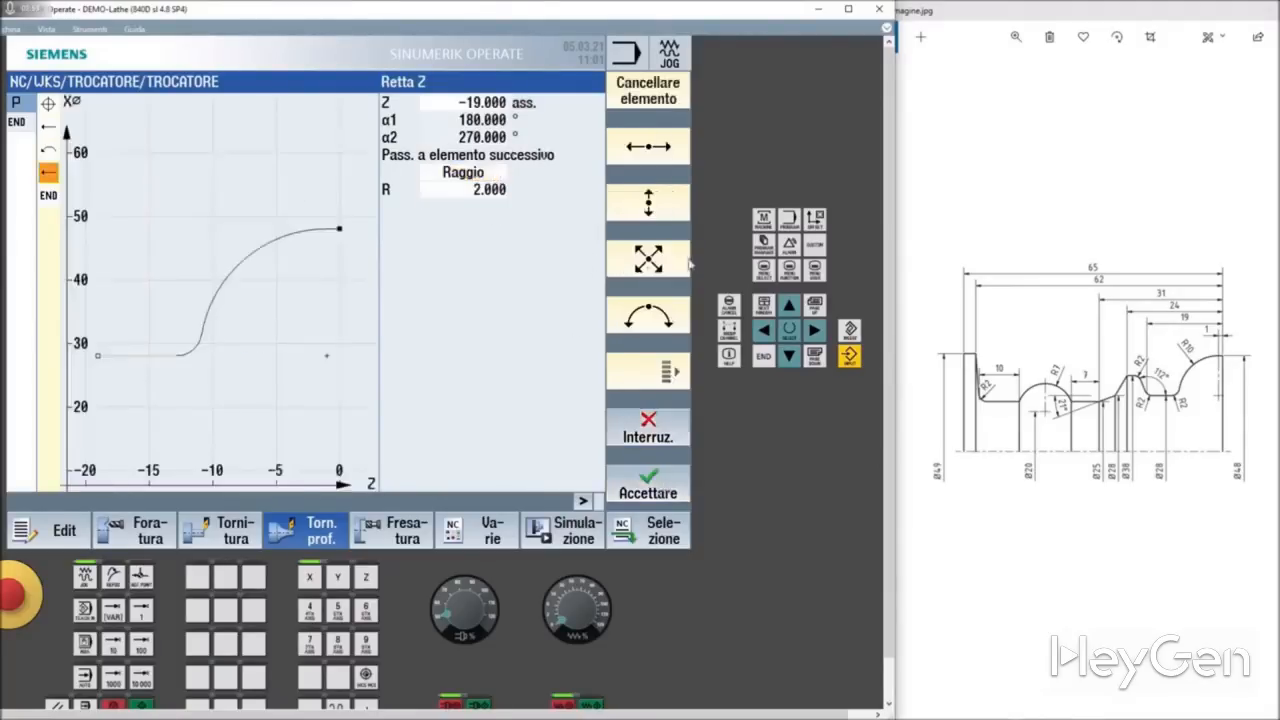
# Step: Add an oblique line at angle α1 112° ending at X 38, with a radius 2 transition to the next element
pyautogui.click(656, 268)
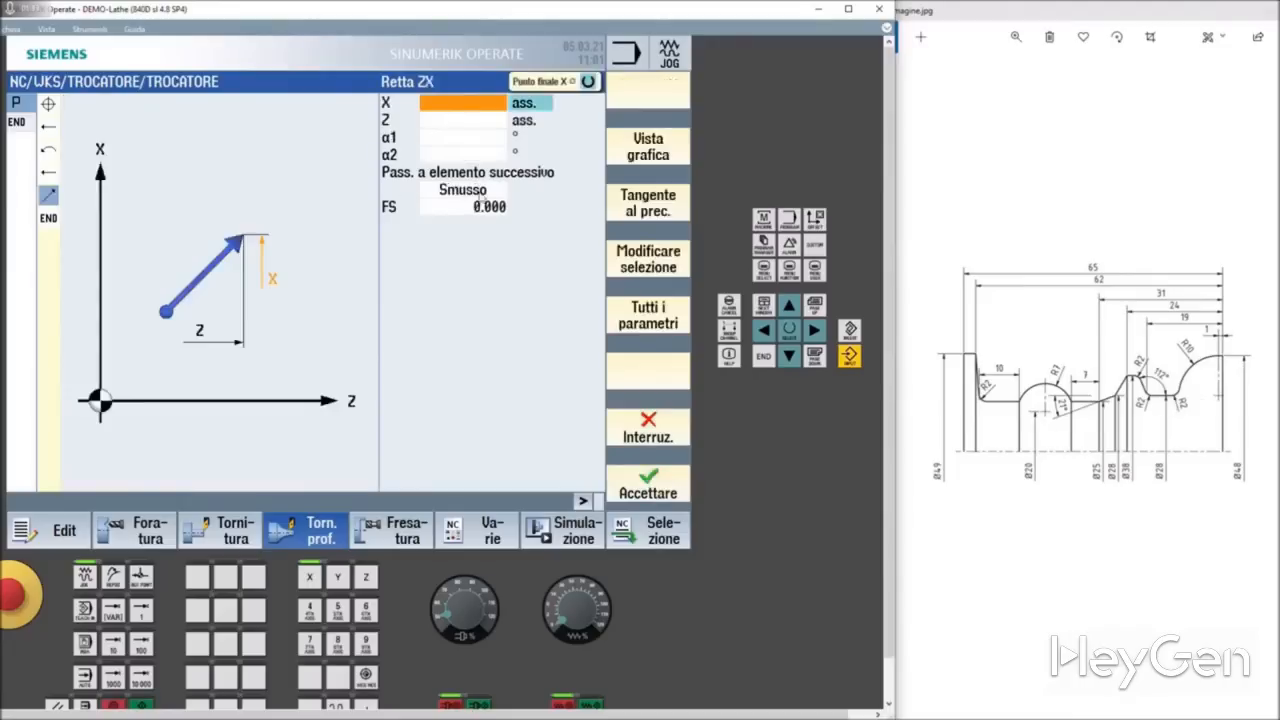
pyautogui.click(437, 136)
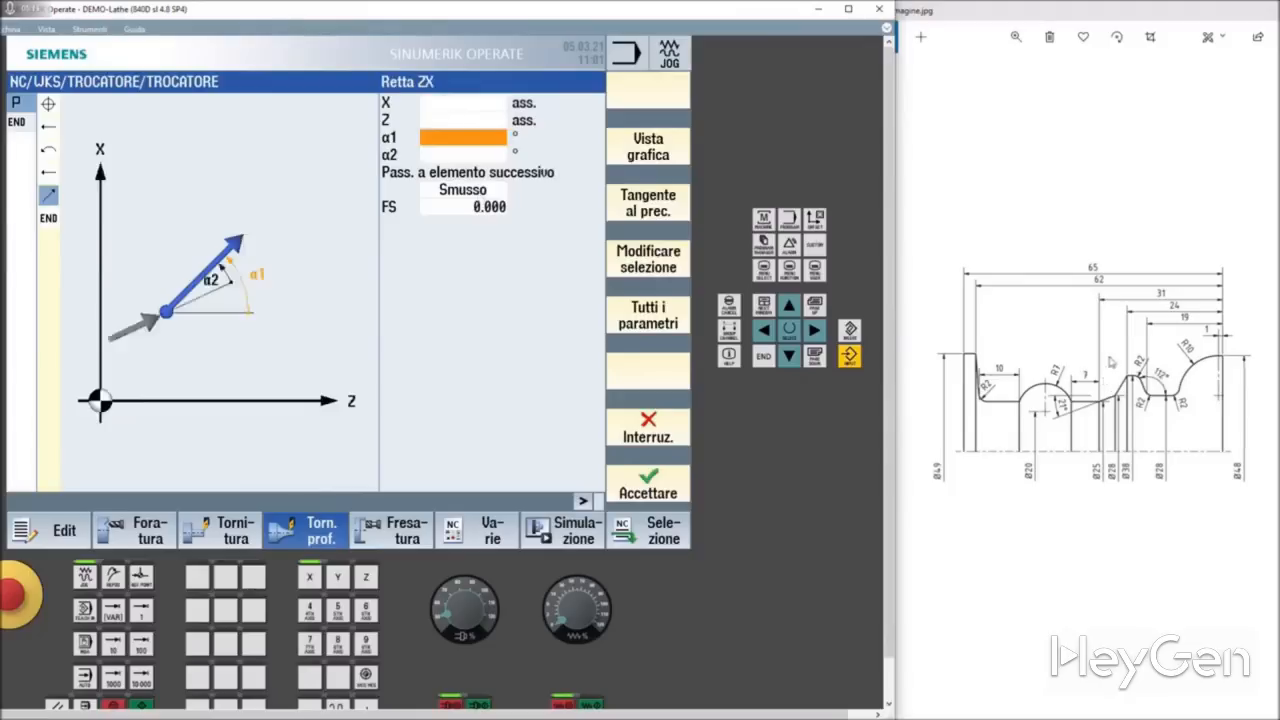
pyautogui.write('112')
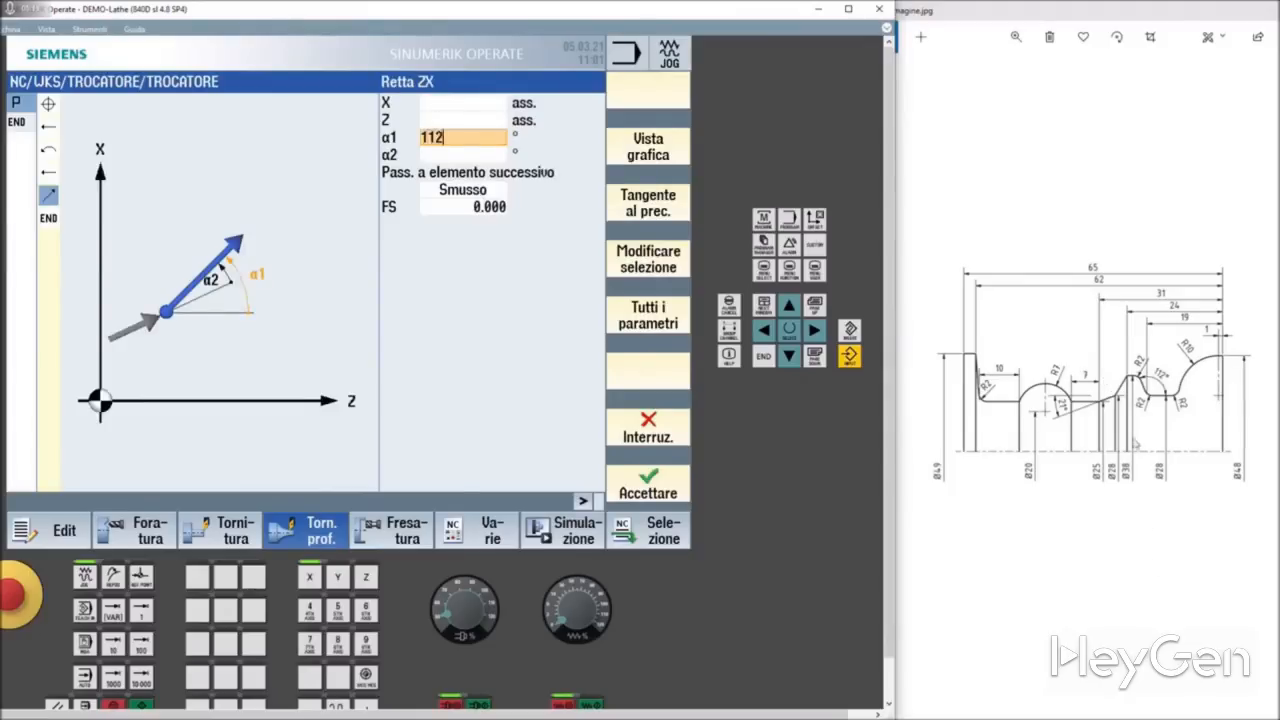
pyautogui.click(466, 104)
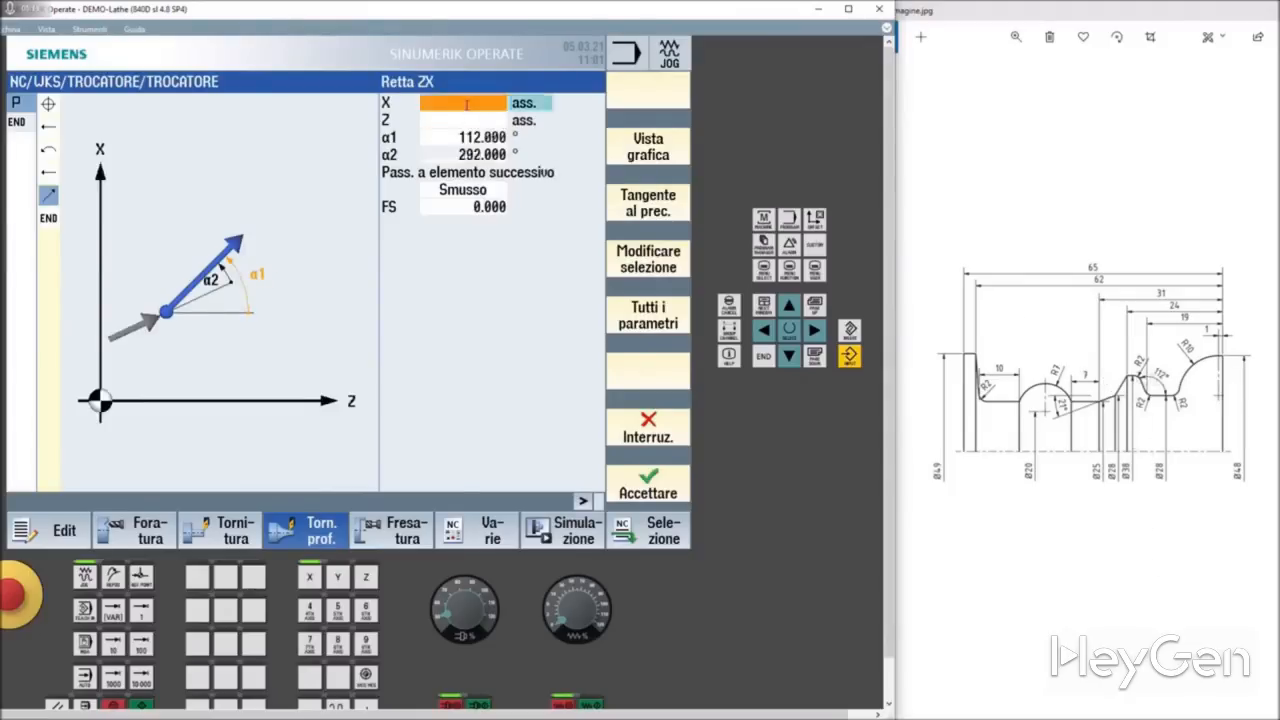
pyautogui.write('38')
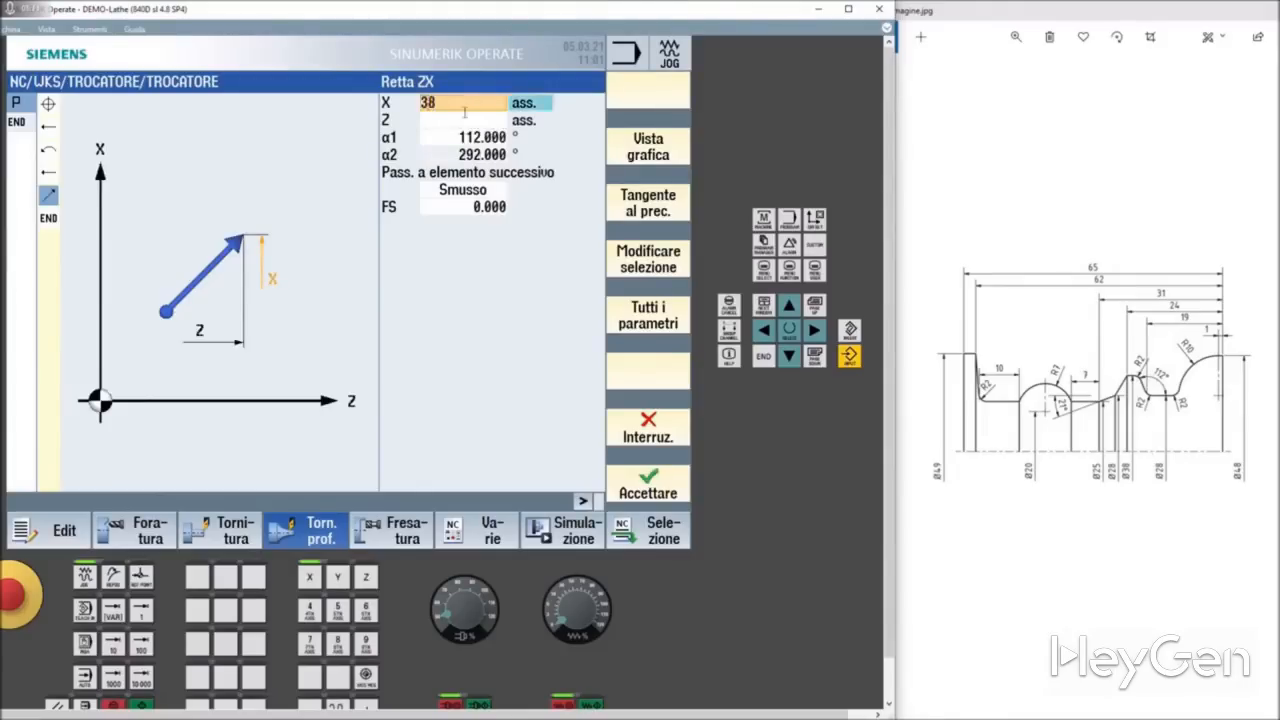
pyautogui.click(494, 196)
pyautogui.click(474, 198)
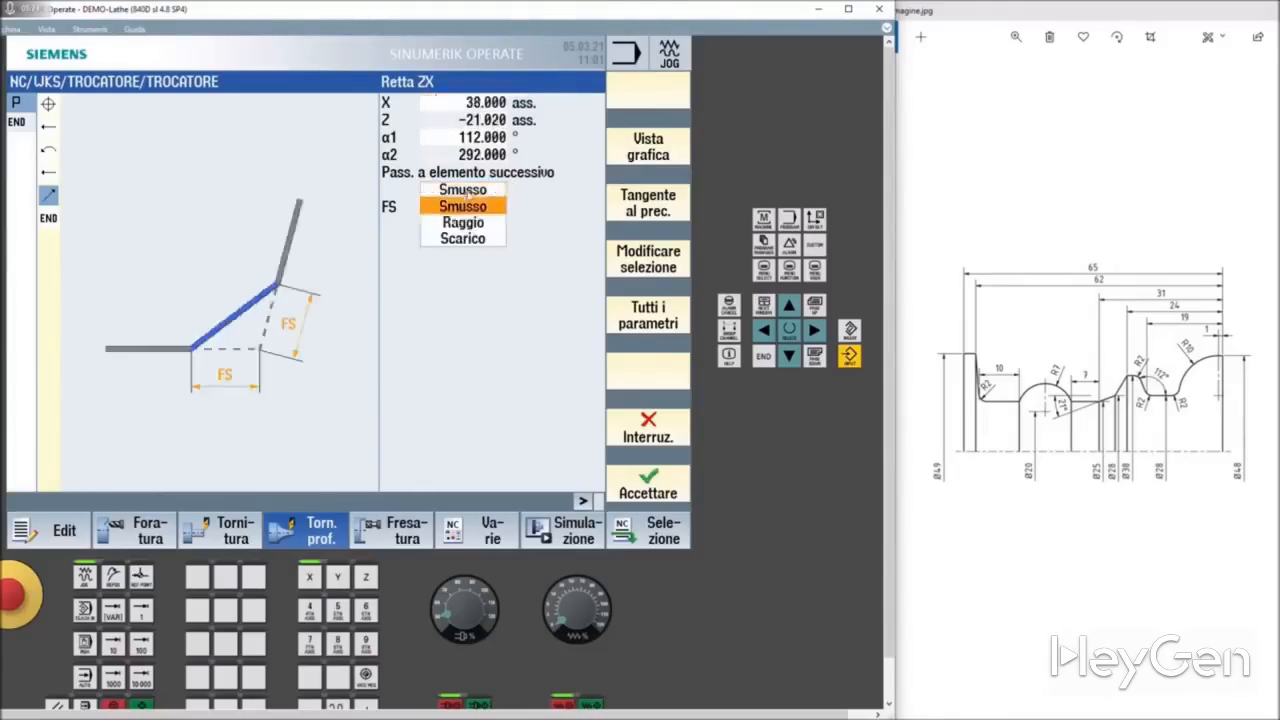
pyautogui.click(463, 222)
pyautogui.write('2')
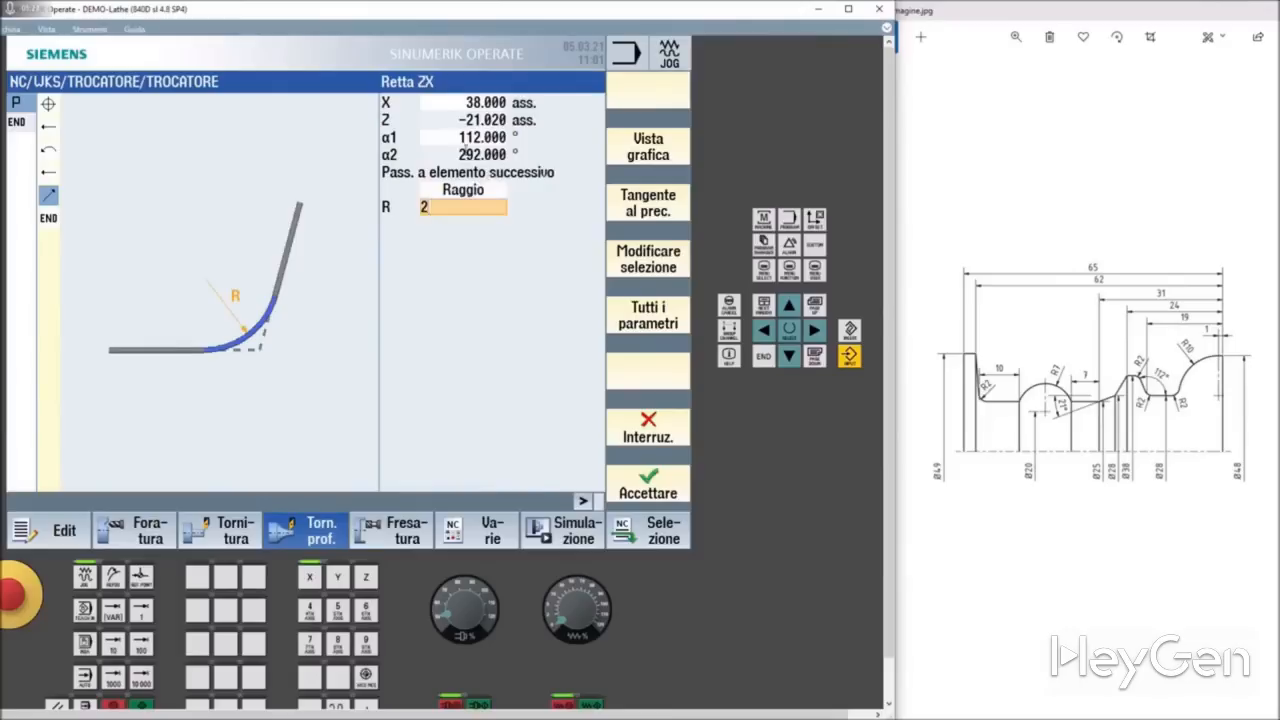
pyautogui.click(465, 152)
pyautogui.click(670, 476)
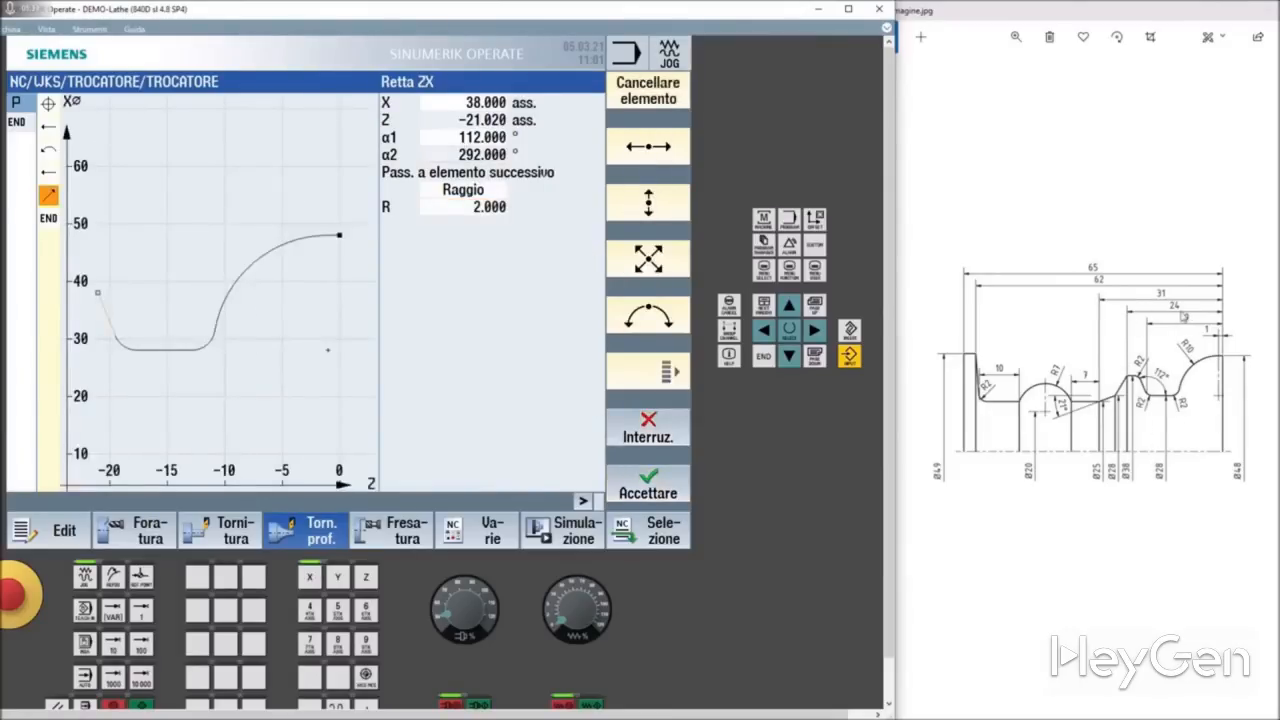
# Step: Add a horizontal straight line ending at absolute Z -24, leaving the chamfer transition at 0
pyautogui.click(650, 150)
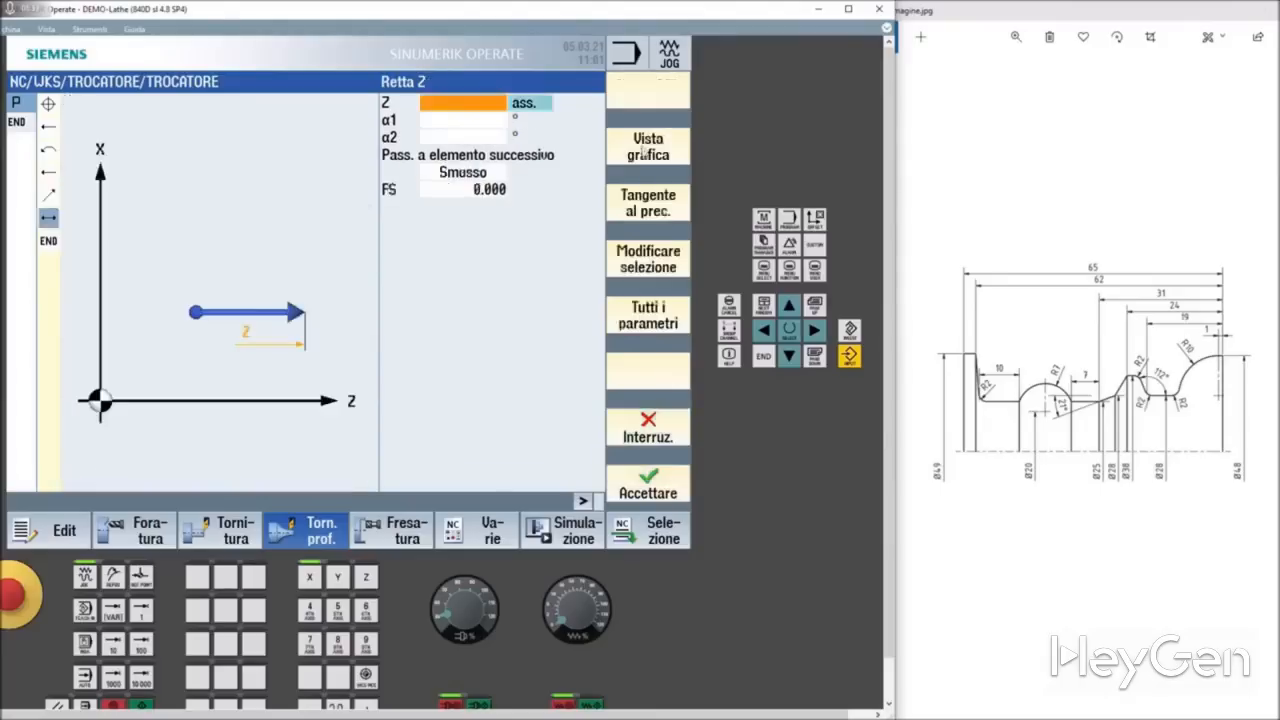
pyautogui.click(486, 102)
pyautogui.write('-24')
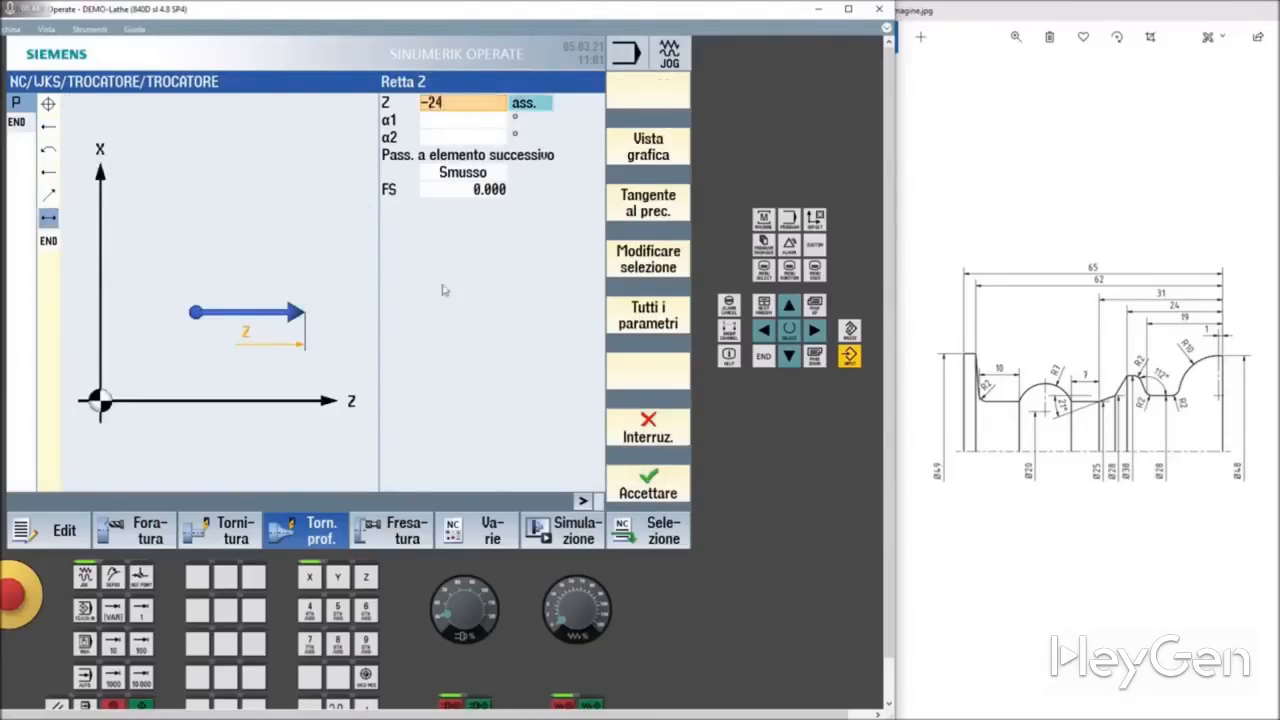
pyautogui.click(466, 138)
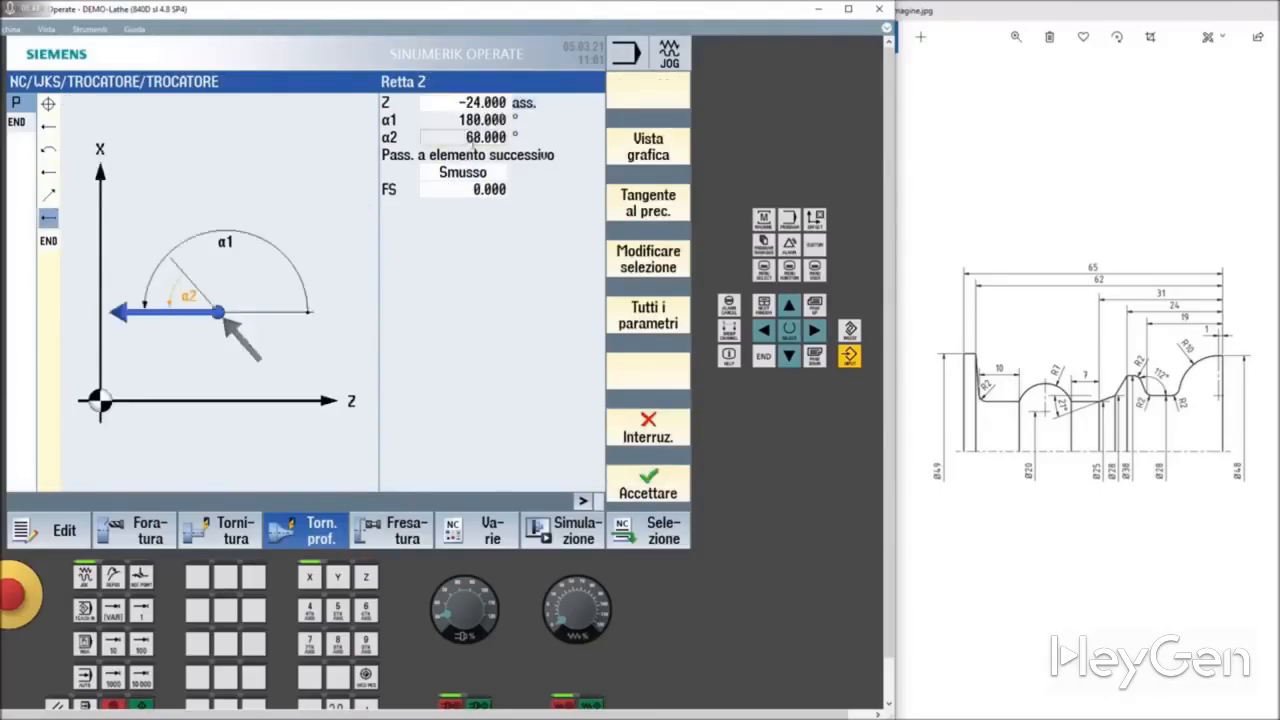
pyautogui.click(668, 472)
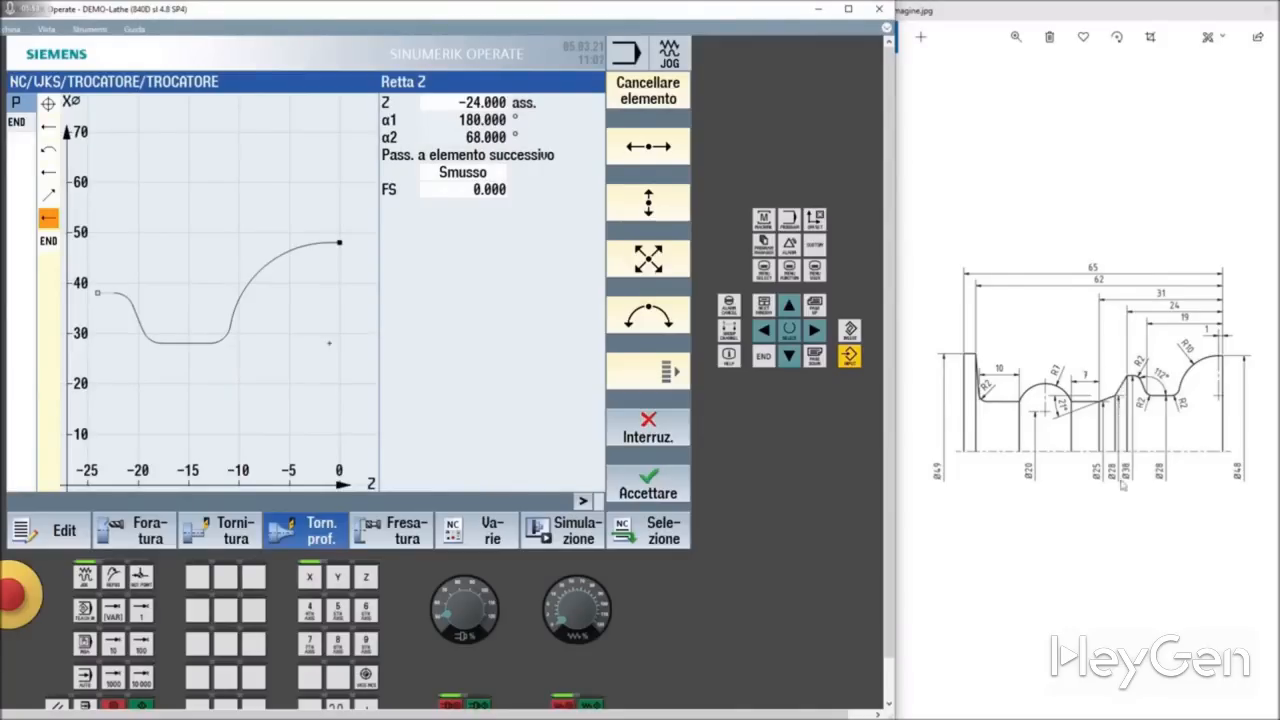
# Step: Add an oblique line ending at absolute X 28, leaving its Z end point and angles open
pyautogui.click(667, 270)
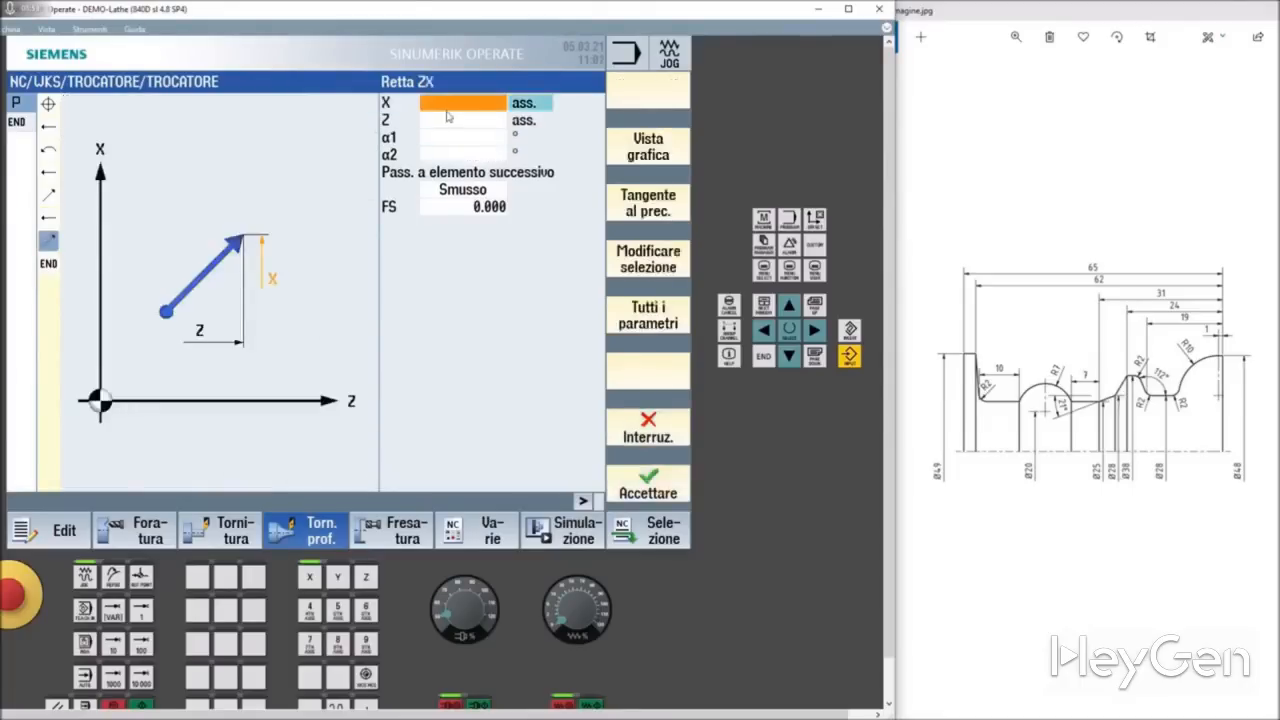
pyautogui.write('28')
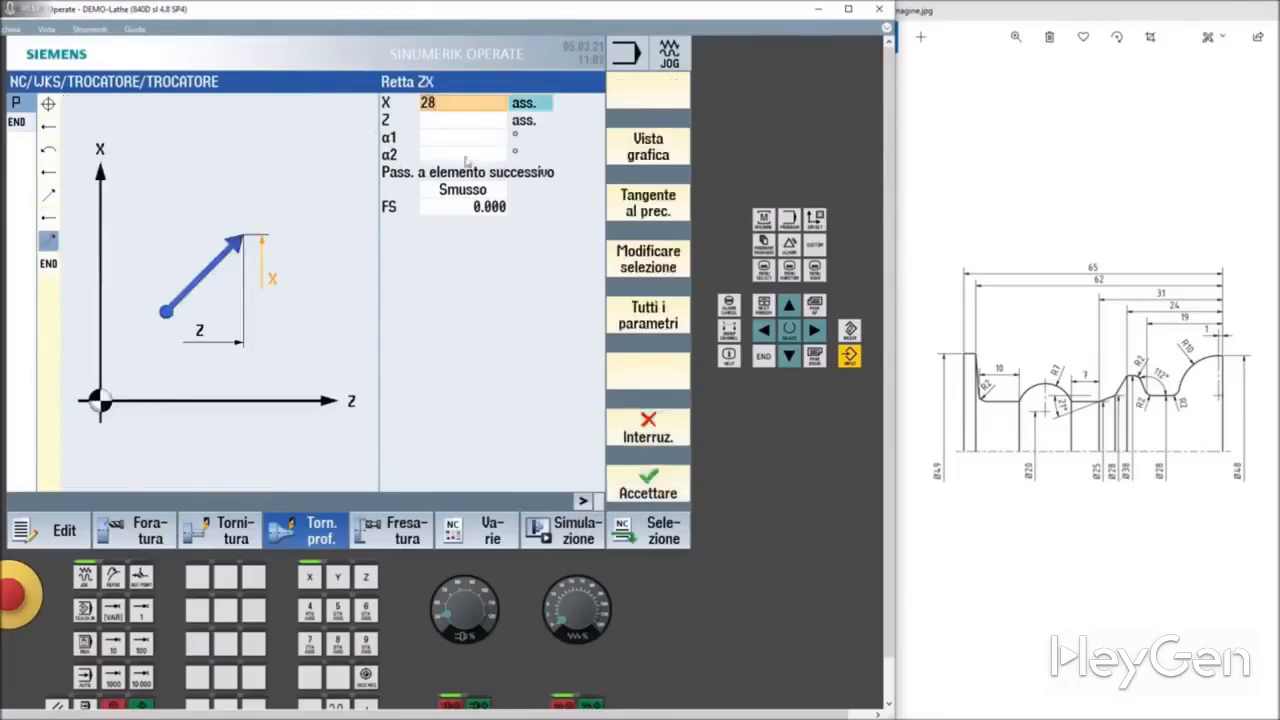
pyautogui.click(466, 140)
pyautogui.click(655, 478)
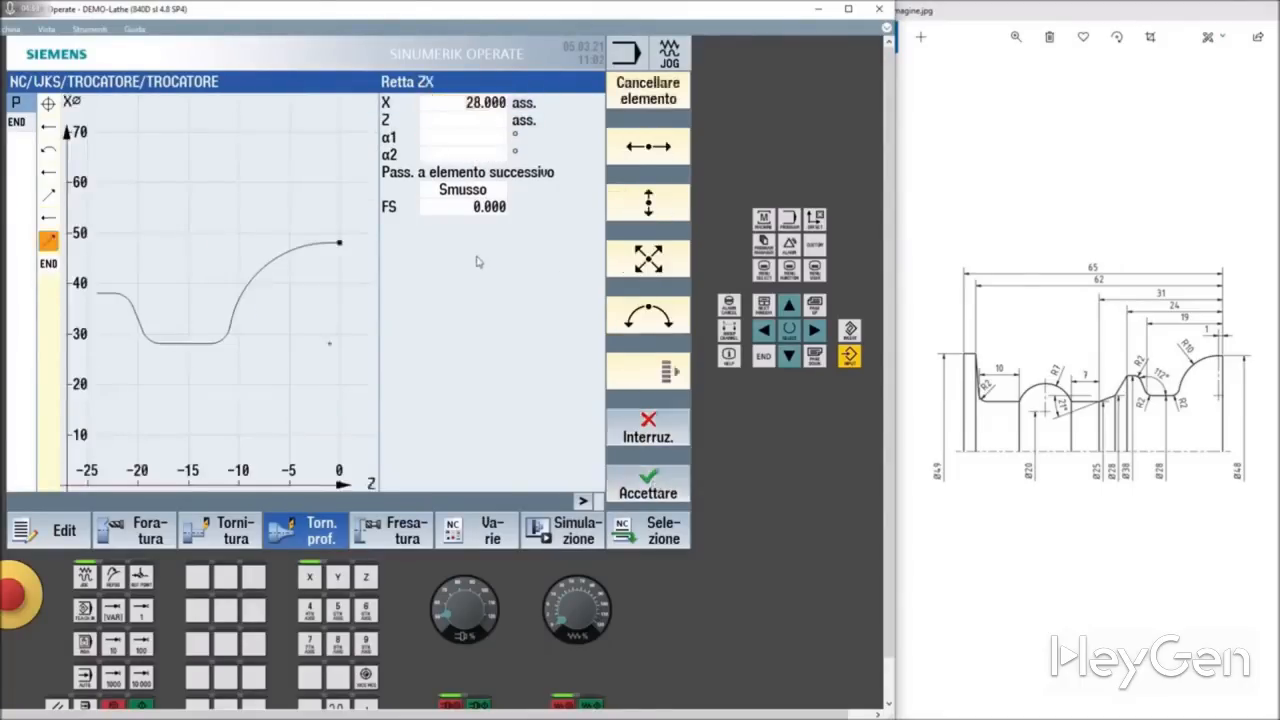
# Step: Add an oblique line ending at absolute X 25, Z -31 with angle α1 201°, and accept it
pyautogui.click(648, 260)
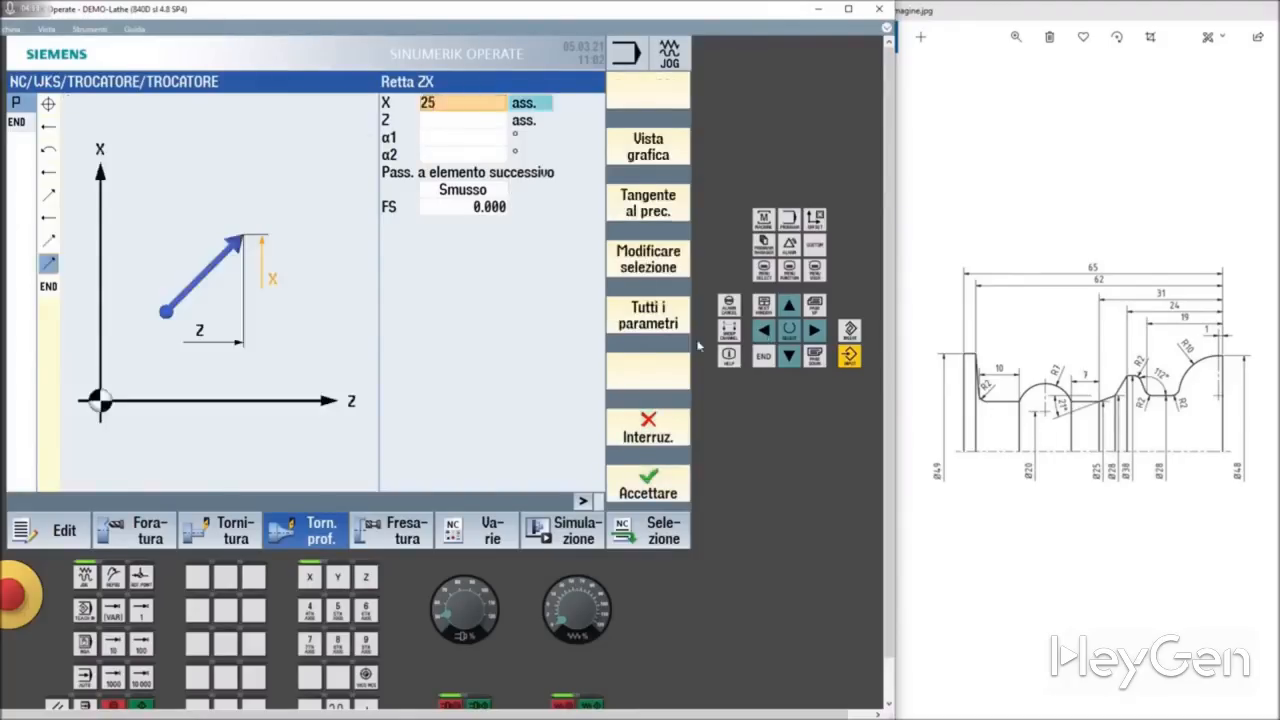
pyautogui.write('25')
pyautogui.press('Return')
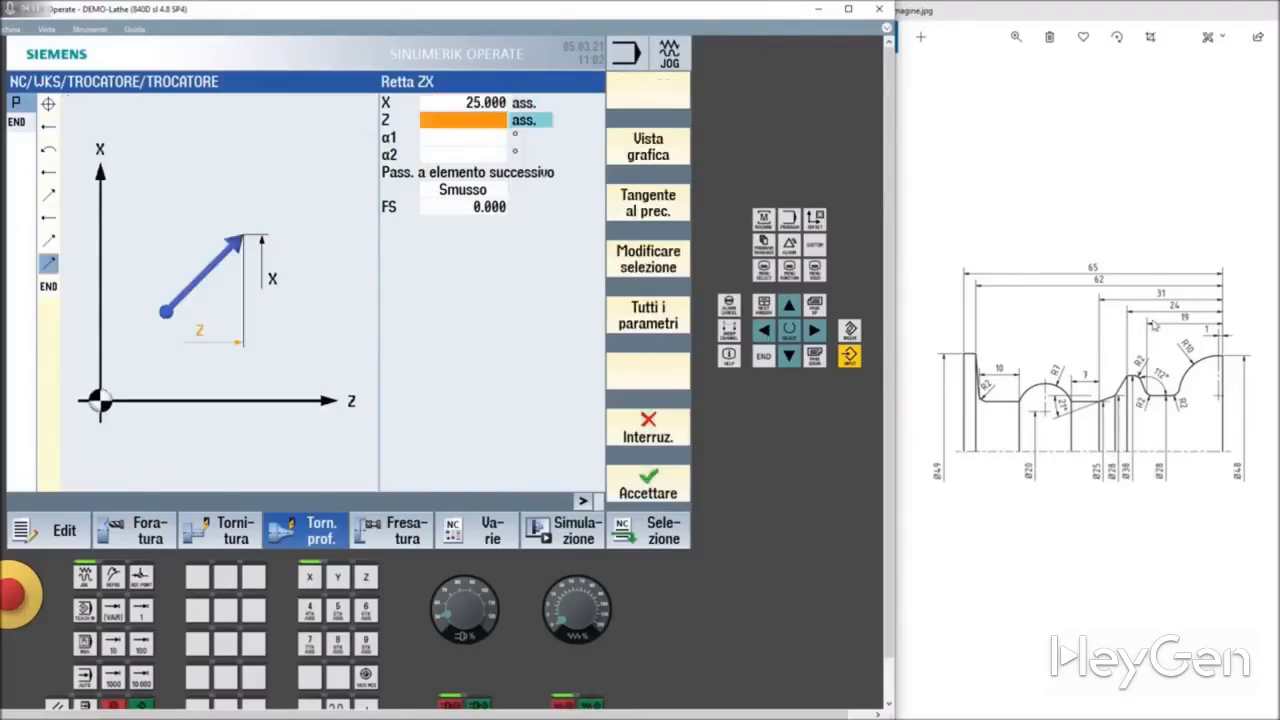
pyautogui.write('-31')
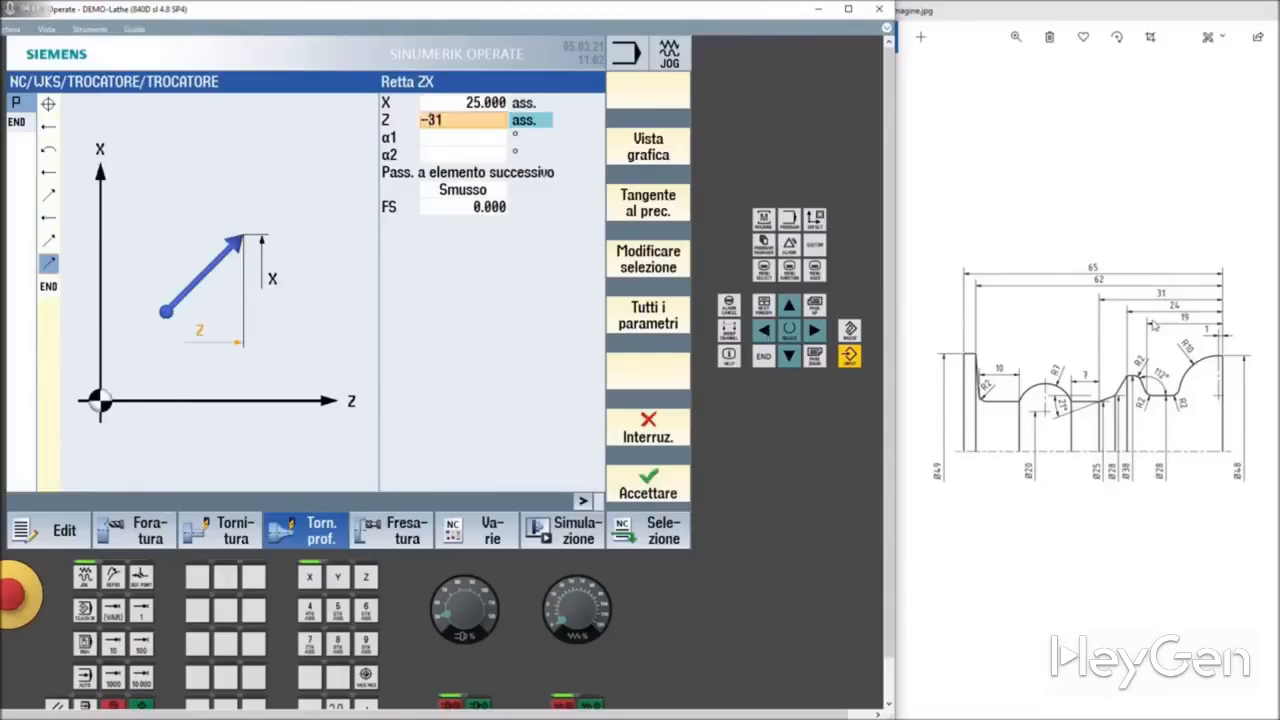
pyautogui.press('Return')
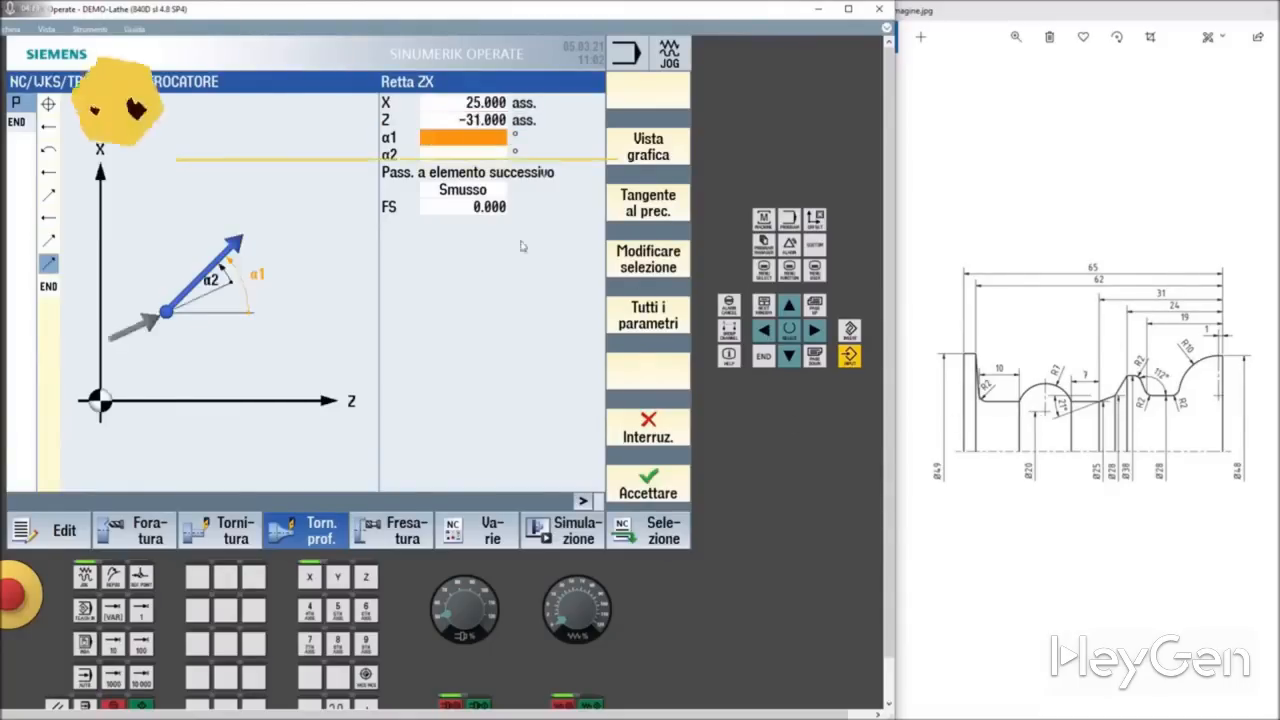
pyautogui.write('201')
pyautogui.press('Return')
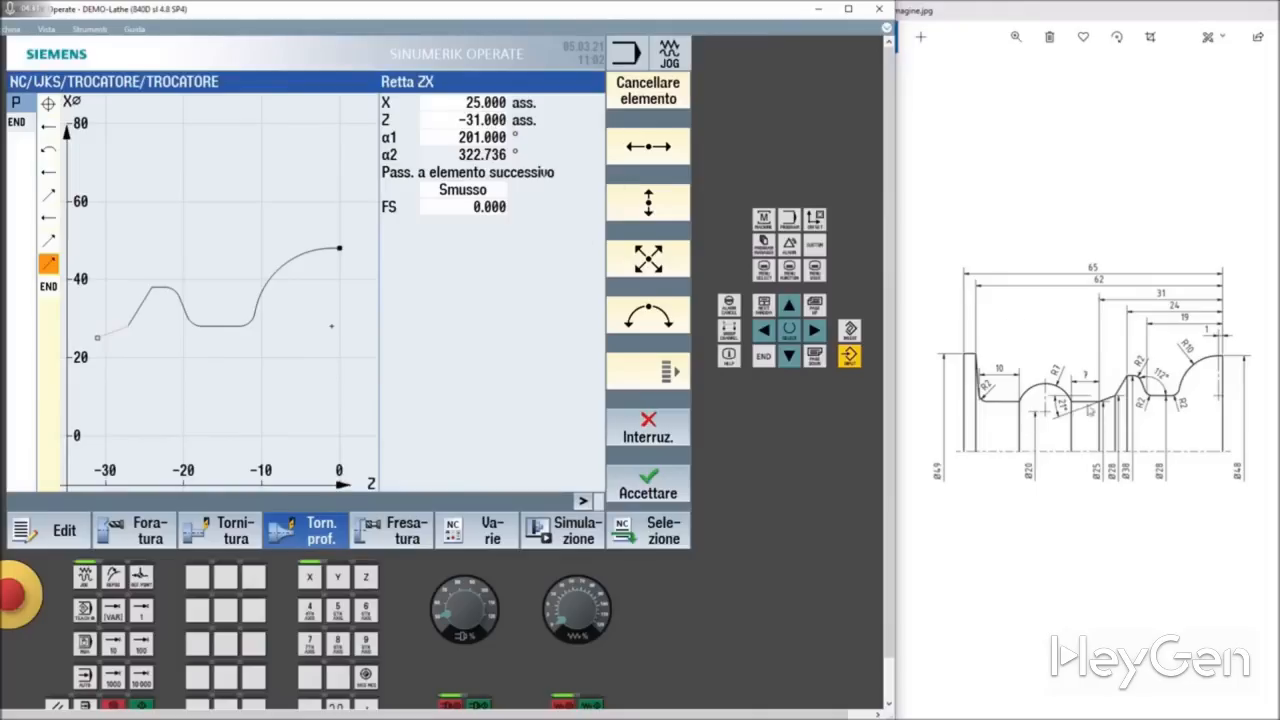
# Step: Add a horizontal straight line with an incremental Z length of -7 and accept it
pyautogui.click(674, 146)
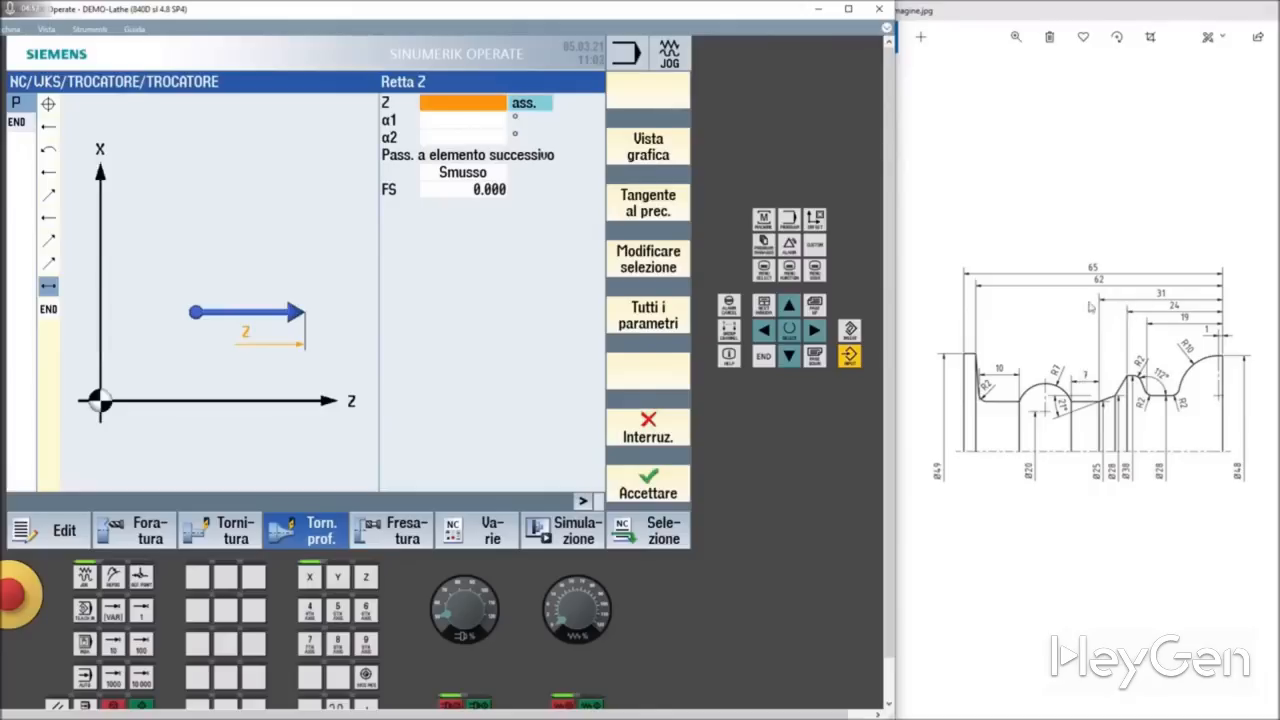
pyautogui.click(528, 106)
pyautogui.click(465, 104)
pyautogui.write('-7')
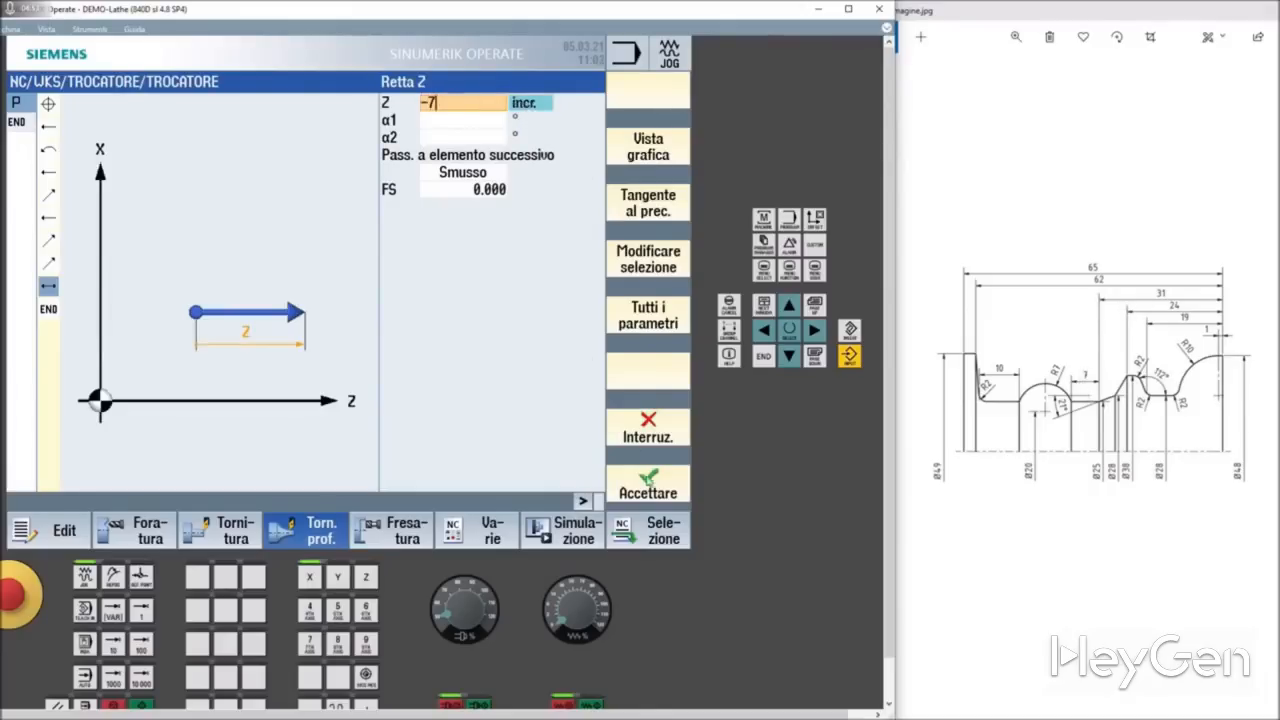
pyautogui.press('Return')
pyautogui.click(645, 495)
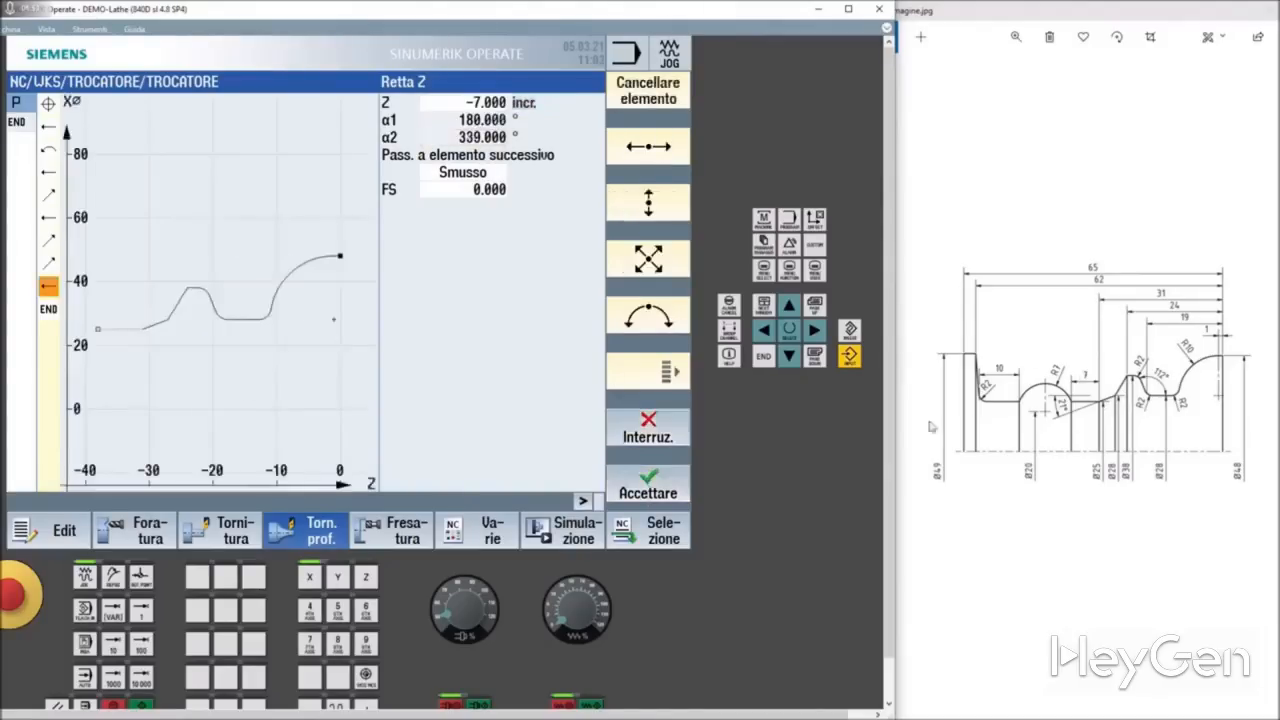
# Step: Define a counterclockwise arc element with radius 7, end point at absolute X 25 and centre at absolute I 20
pyautogui.click(656, 322)
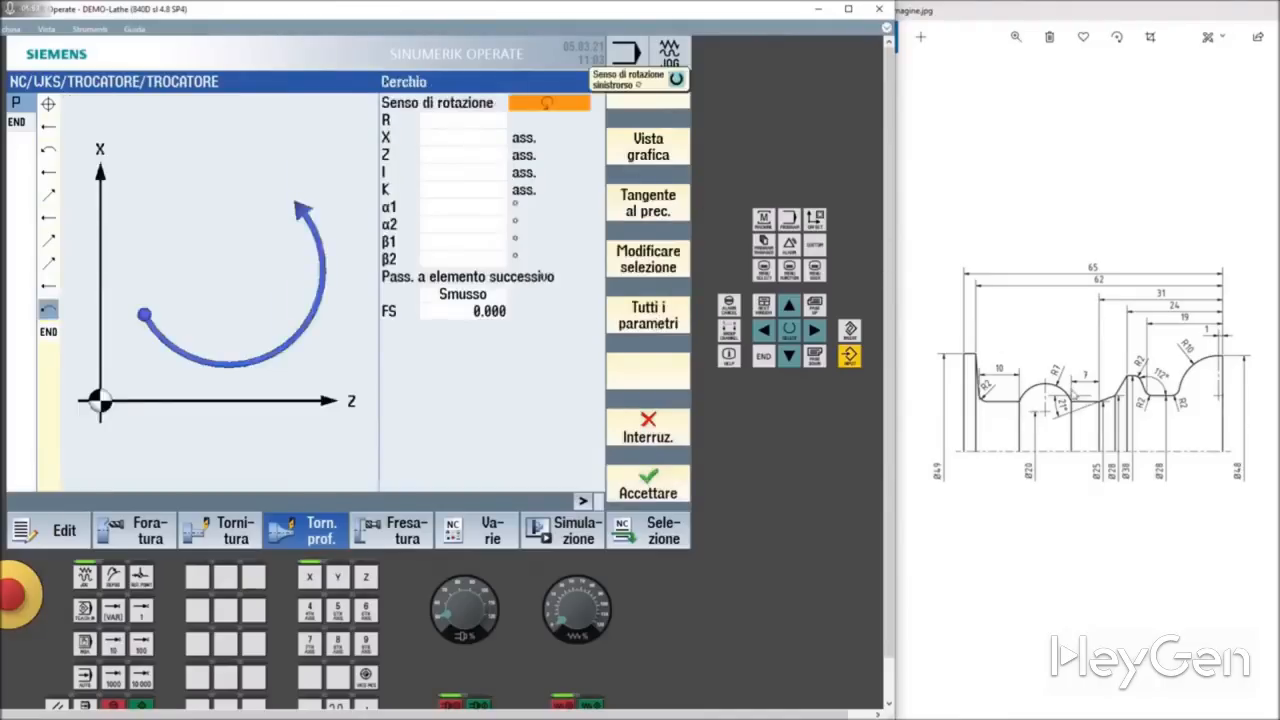
pyautogui.click(450, 120)
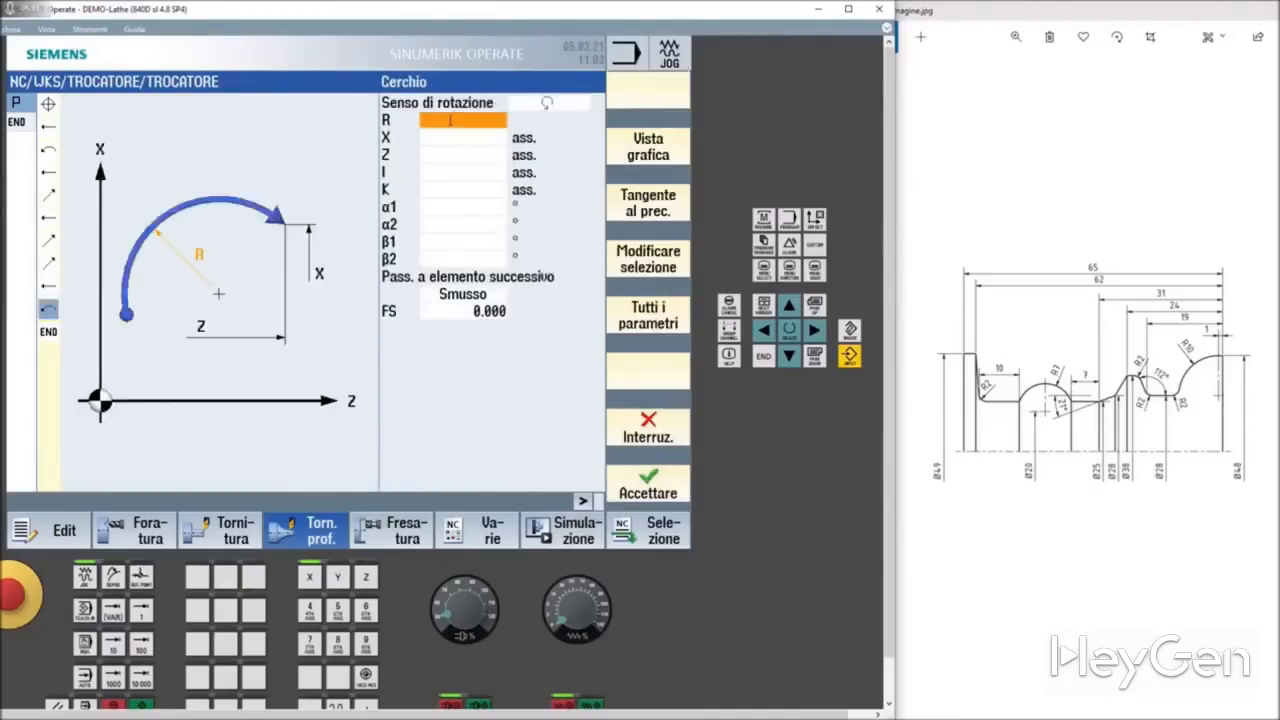
pyautogui.write('7')
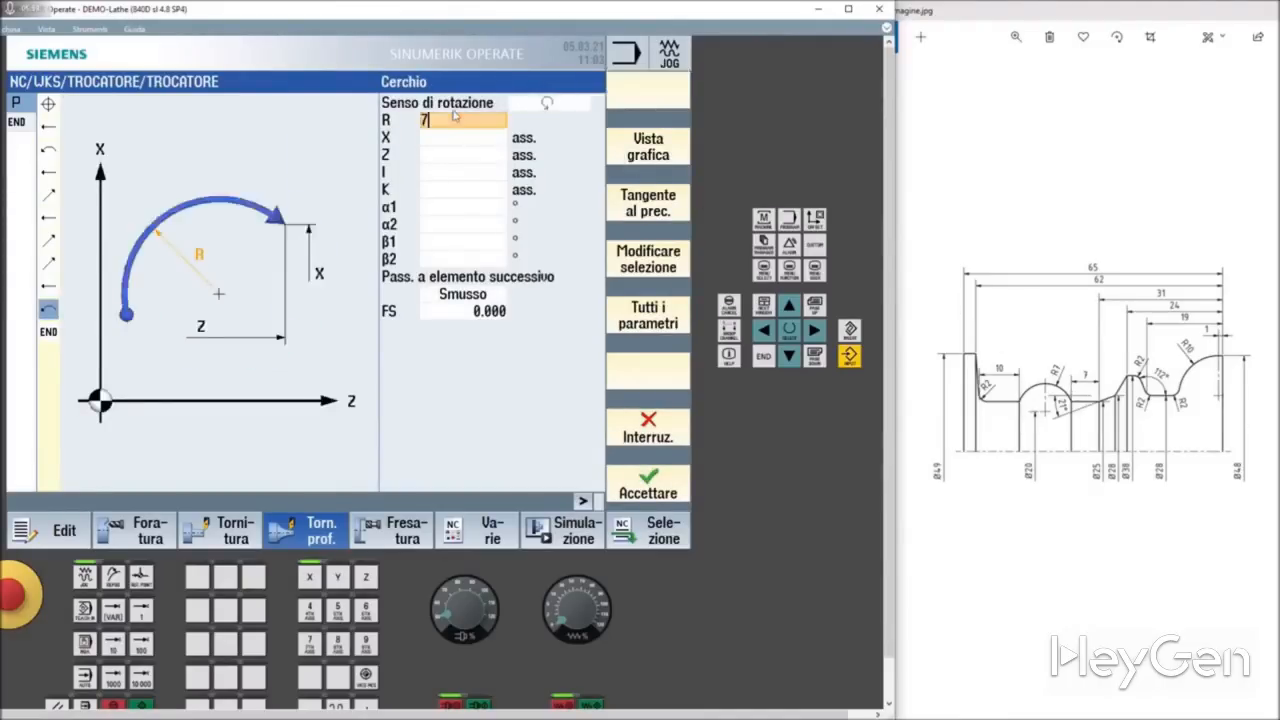
pyautogui.click(449, 140)
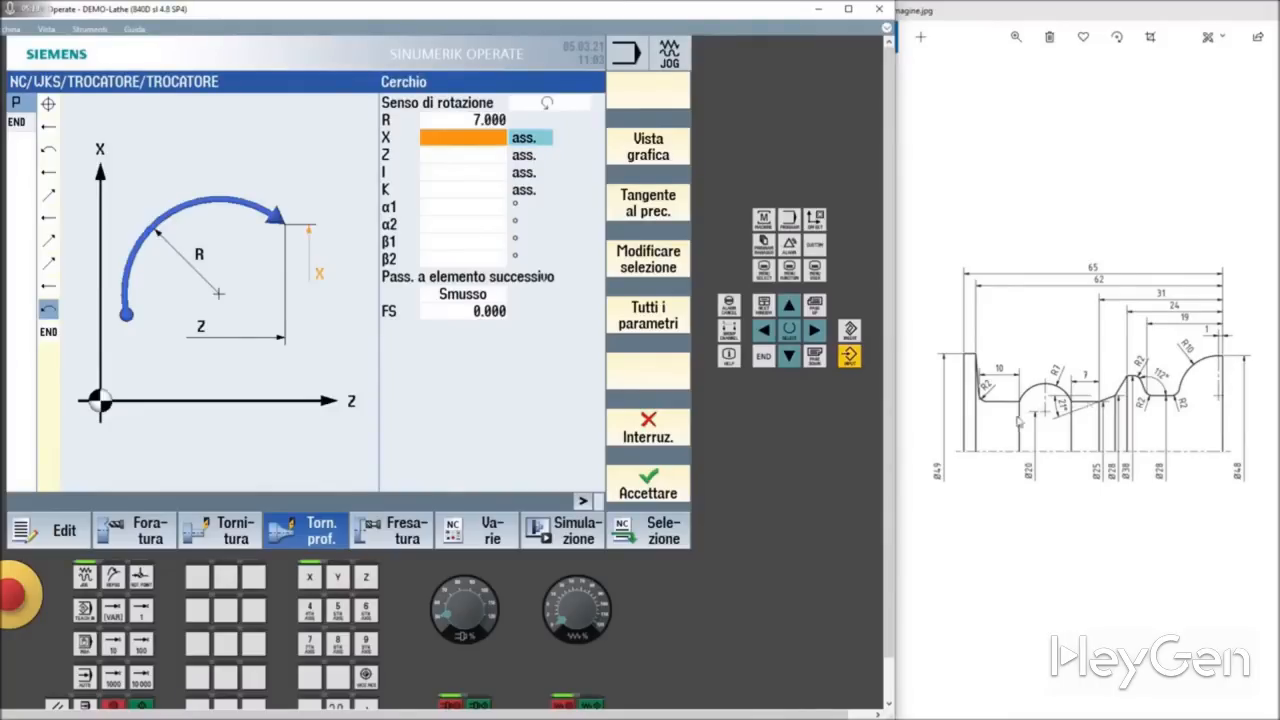
pyautogui.write('25')
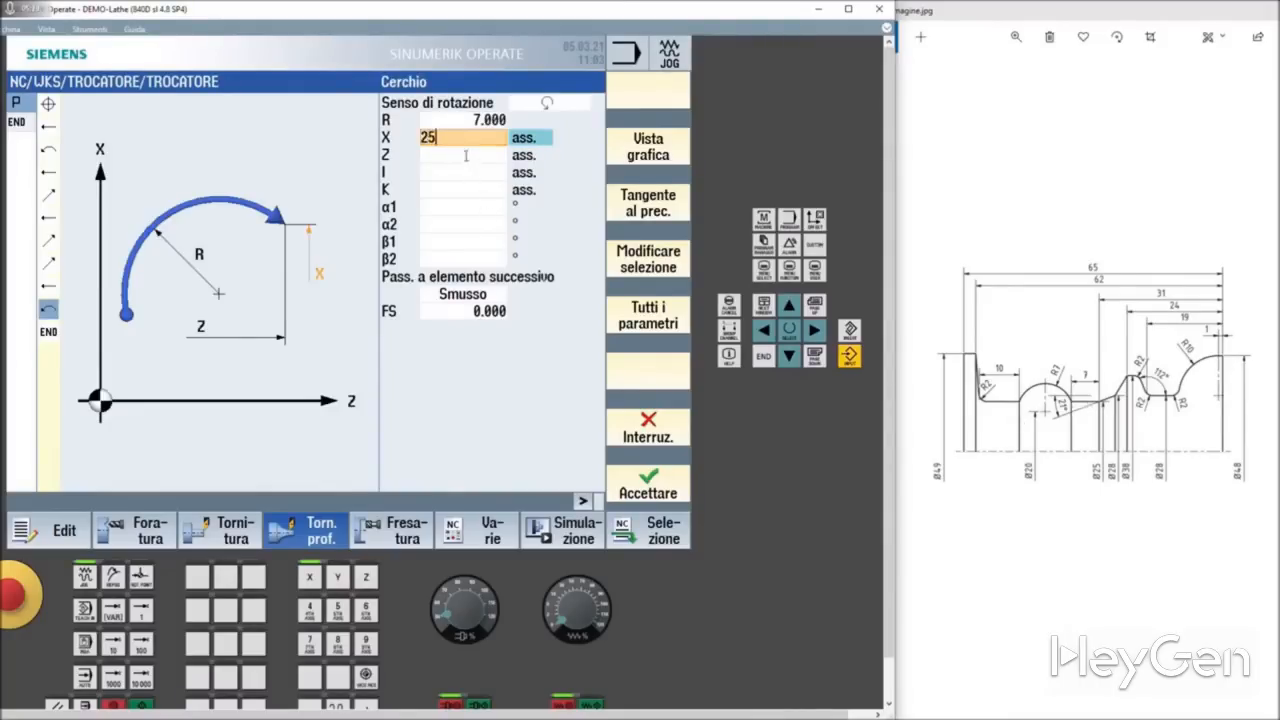
pyautogui.click(467, 155)
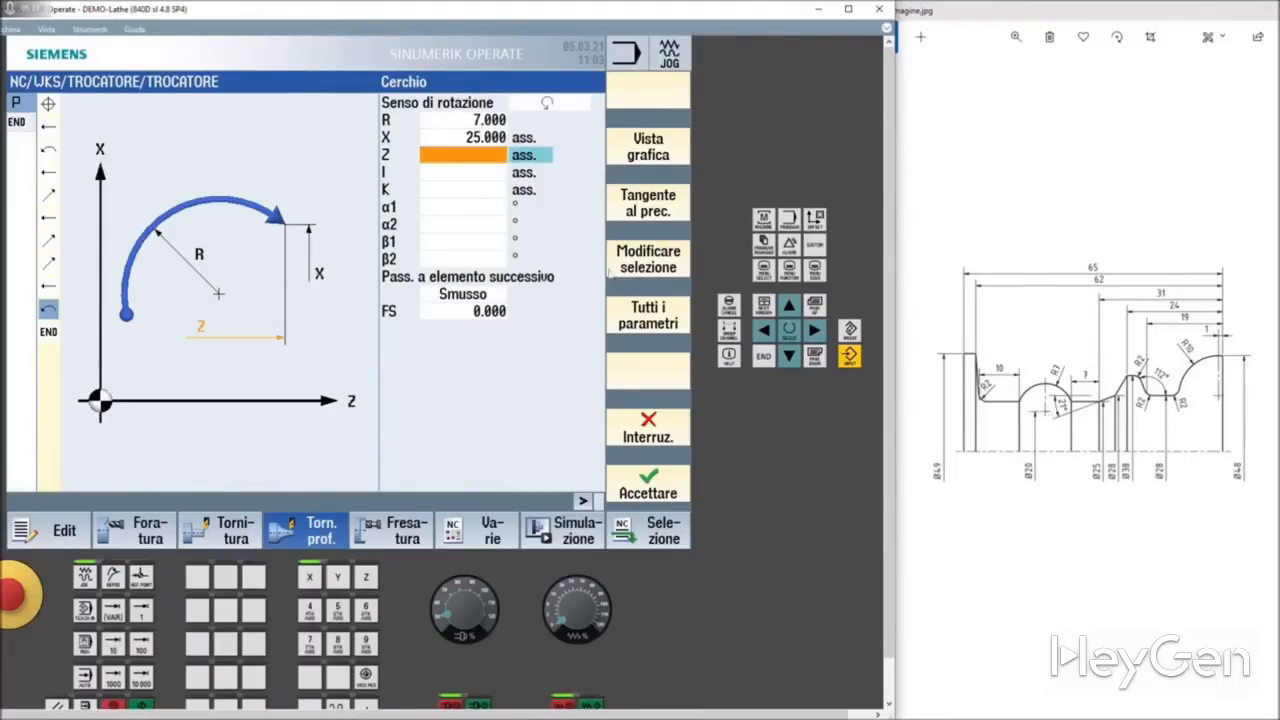
pyautogui.click(465, 174)
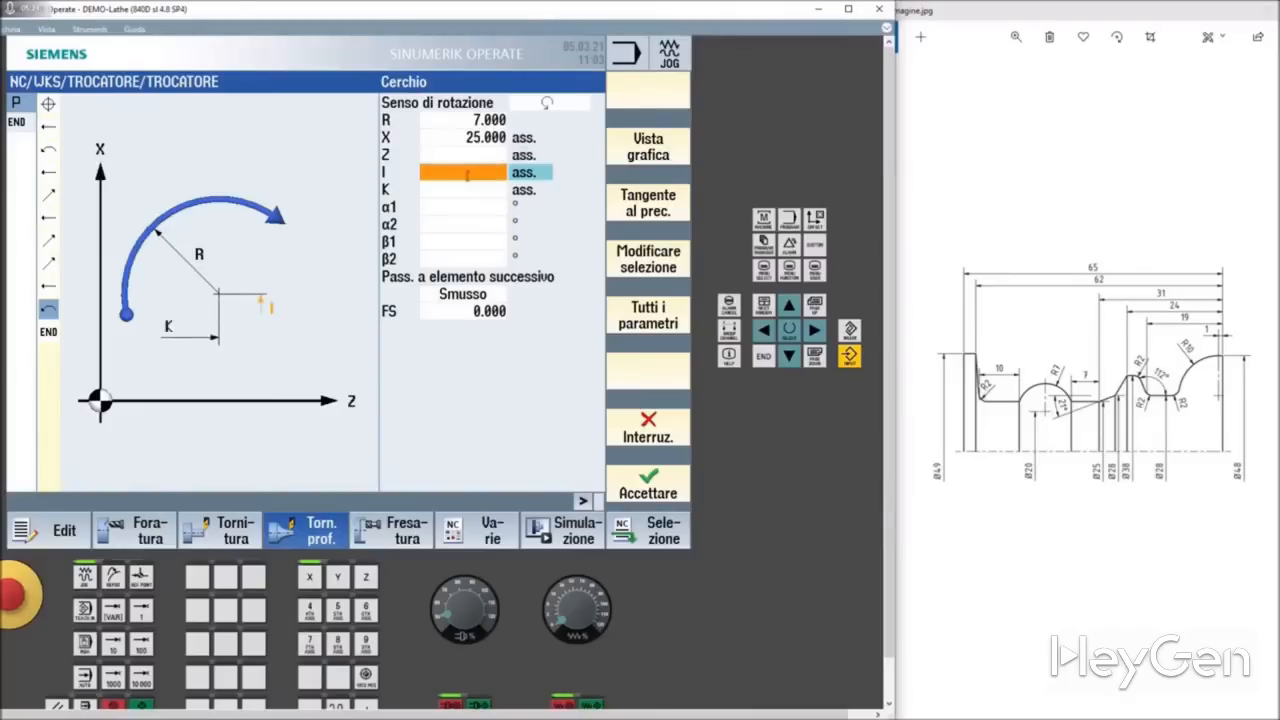
pyautogui.write('20')
pyautogui.press('Return')
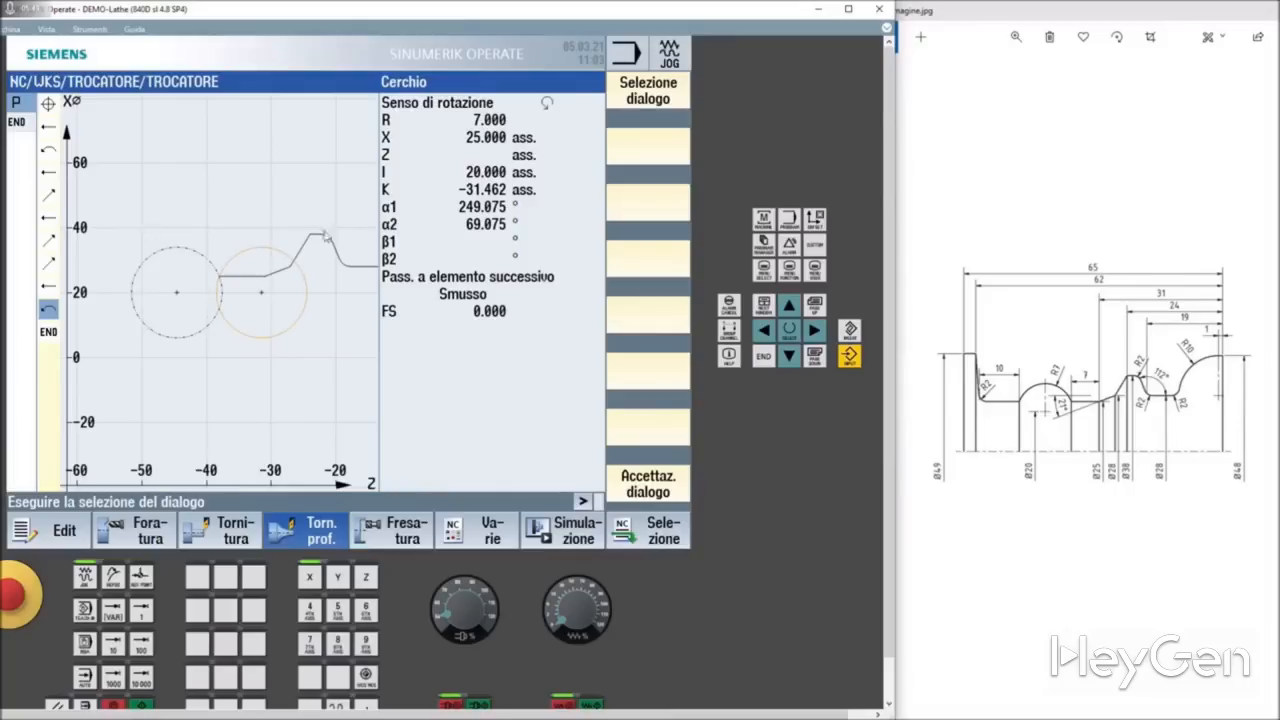
# Step: Choose the arc solution centred at K -44.538 and ending at Z -51.077, and accept the element
pyautogui.click(650, 104)
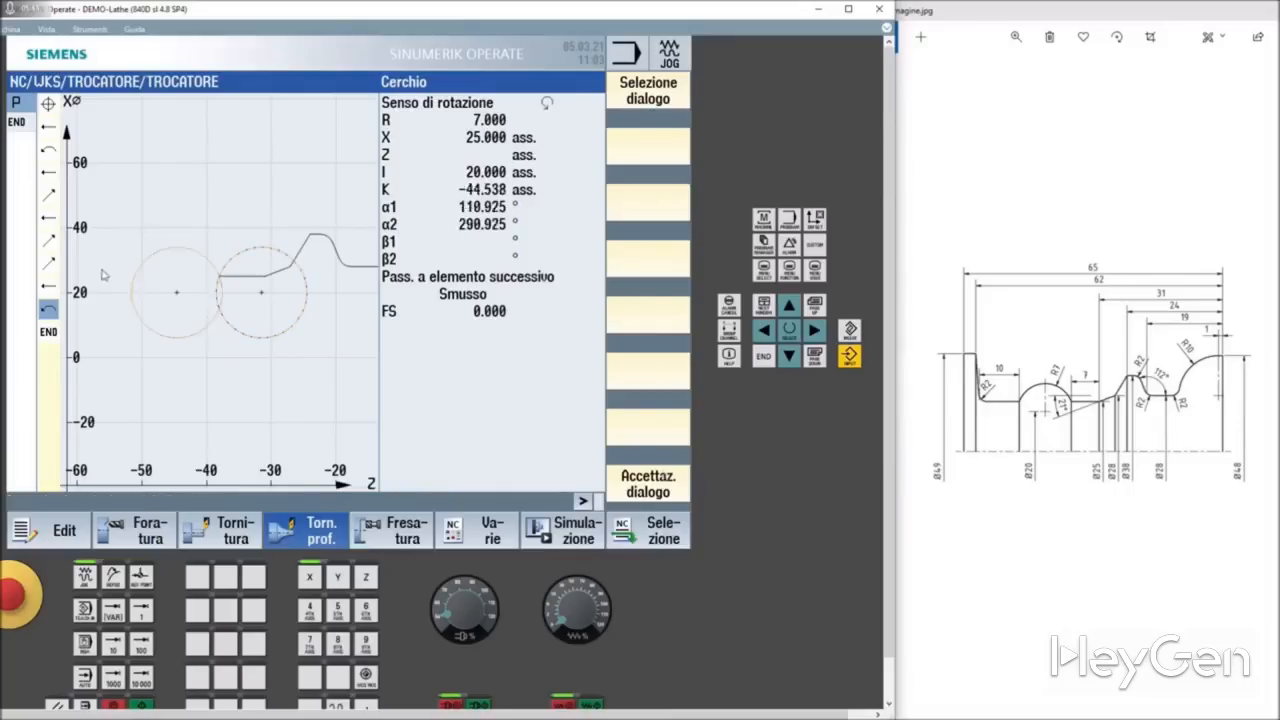
pyautogui.click(645, 485)
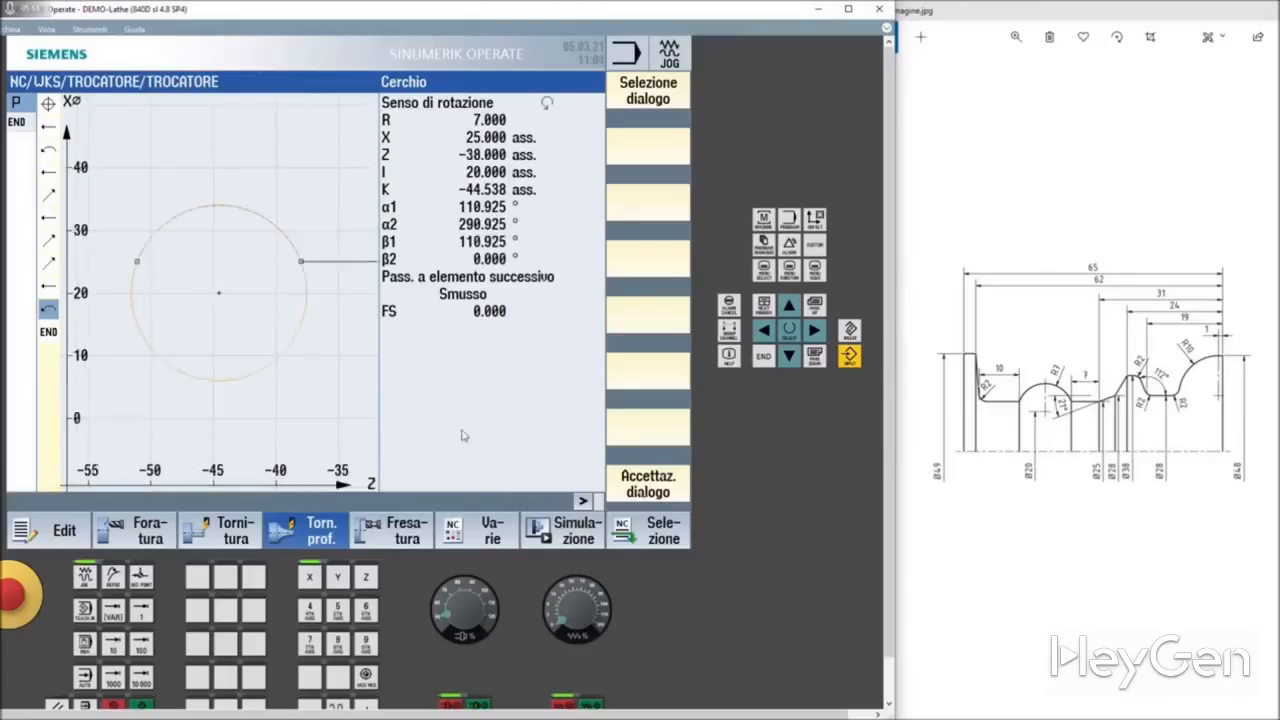
pyautogui.click(660, 103)
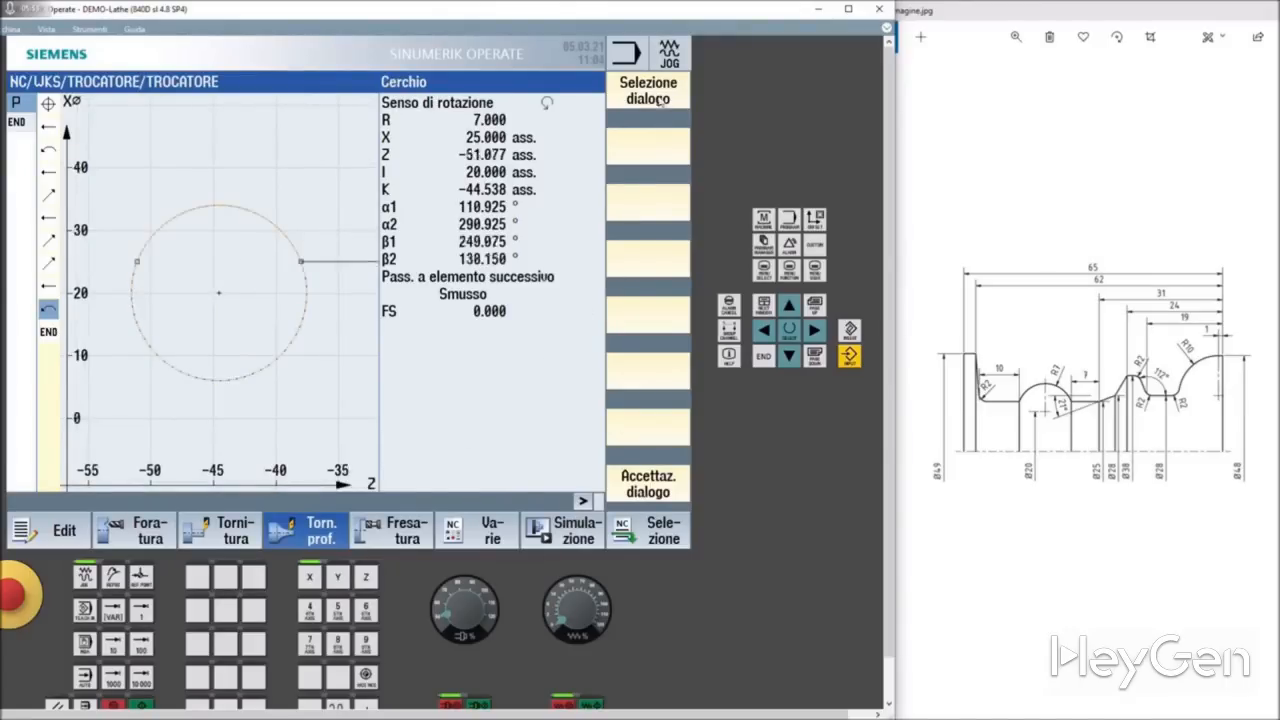
pyautogui.click(645, 490)
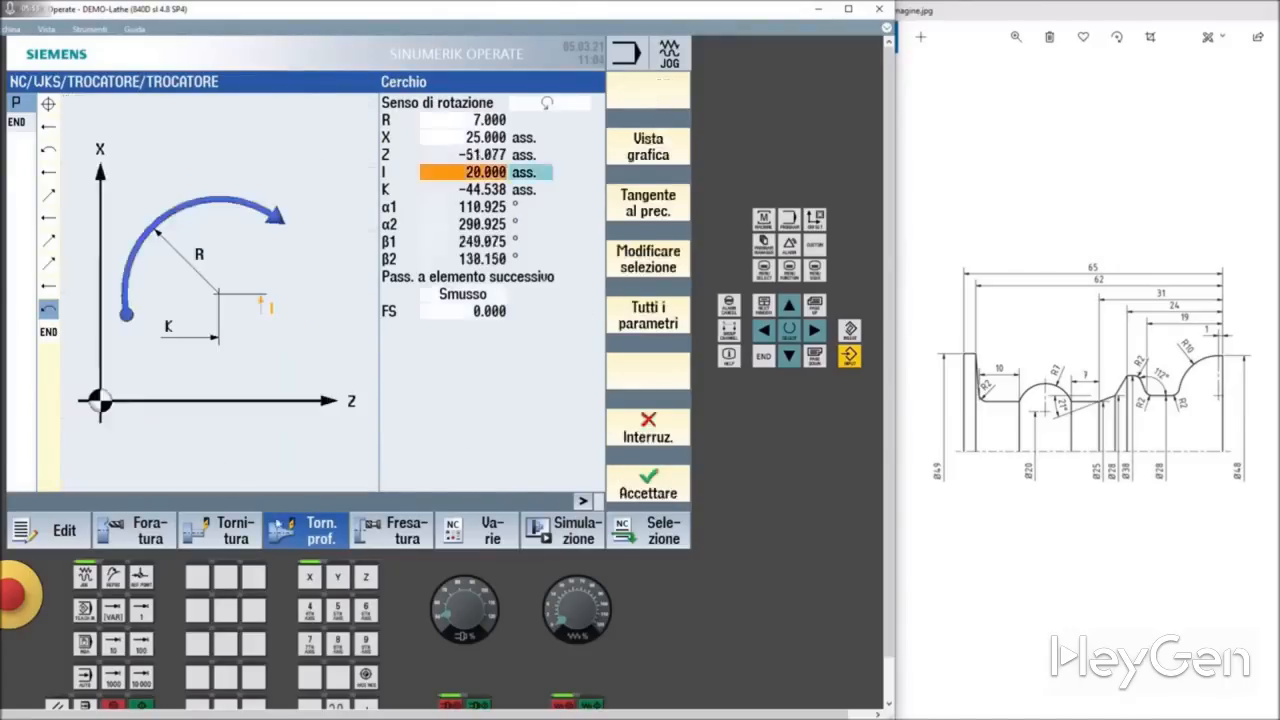
pyautogui.click(640, 487)
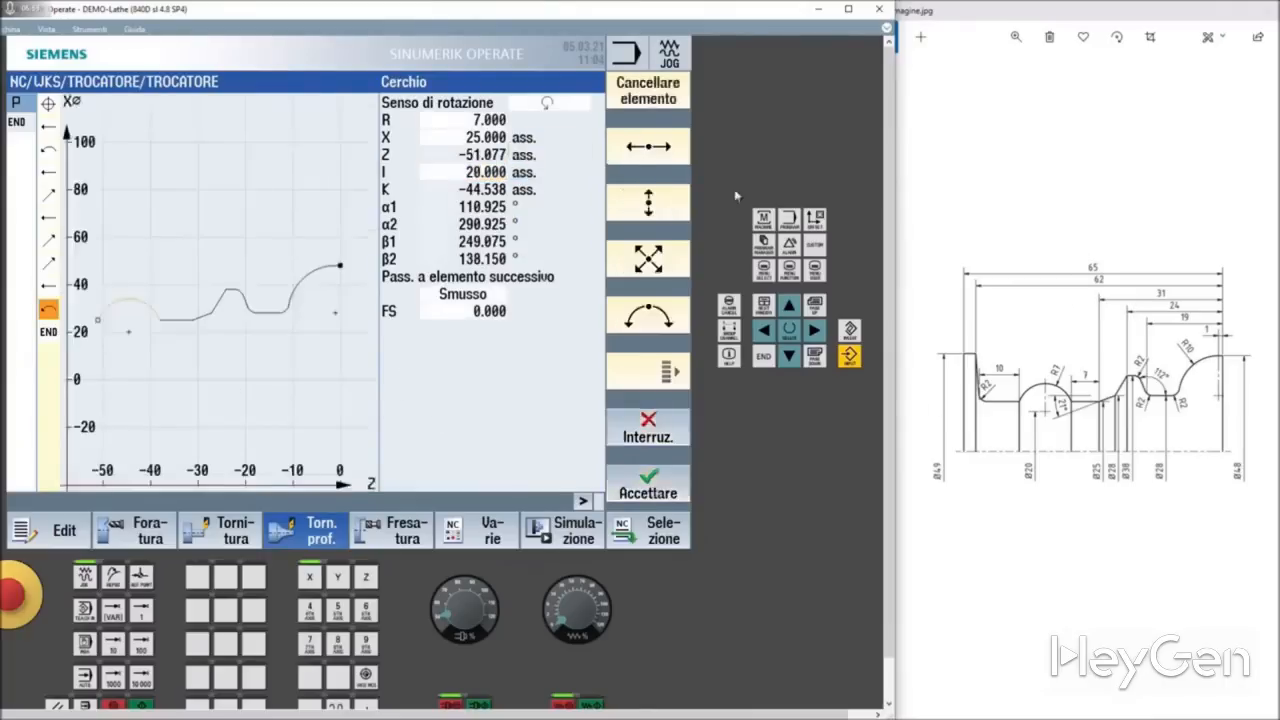
# Step: Add a horizontal straight line with an incremental Z length of -10 and a 2 mm radius transition to the following element
pyautogui.click(650, 150)
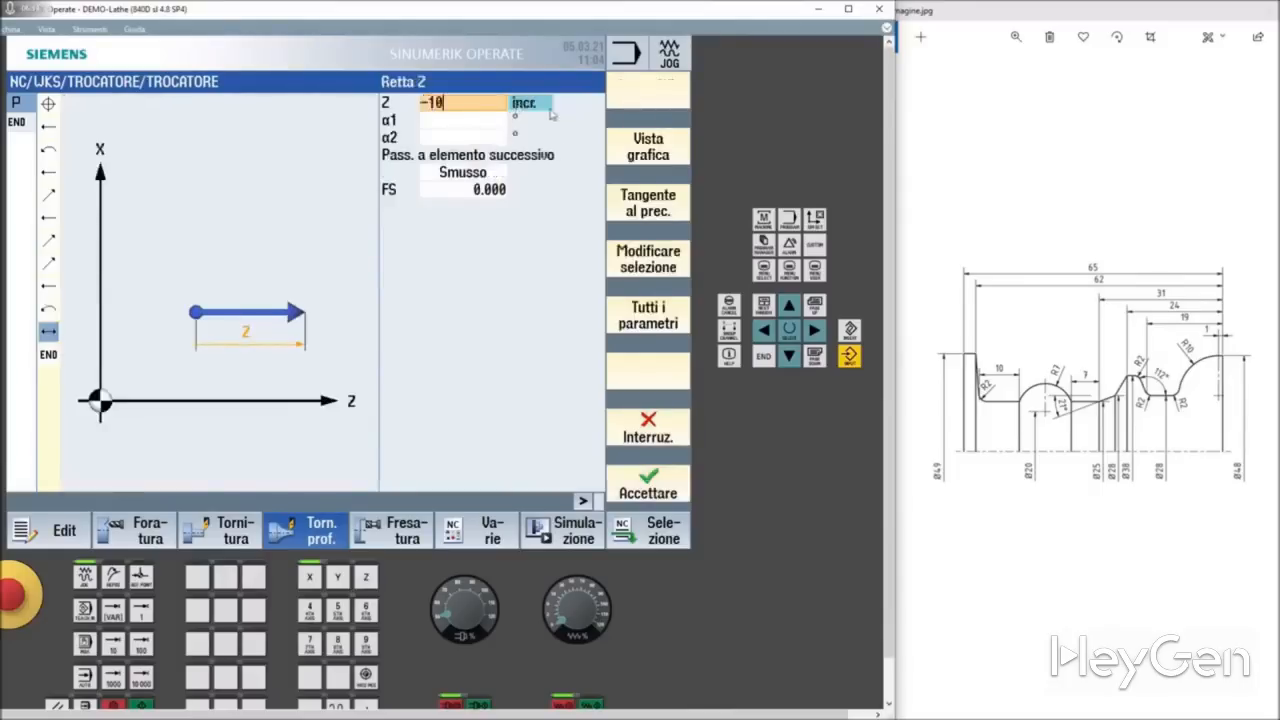
pyautogui.press('Return')
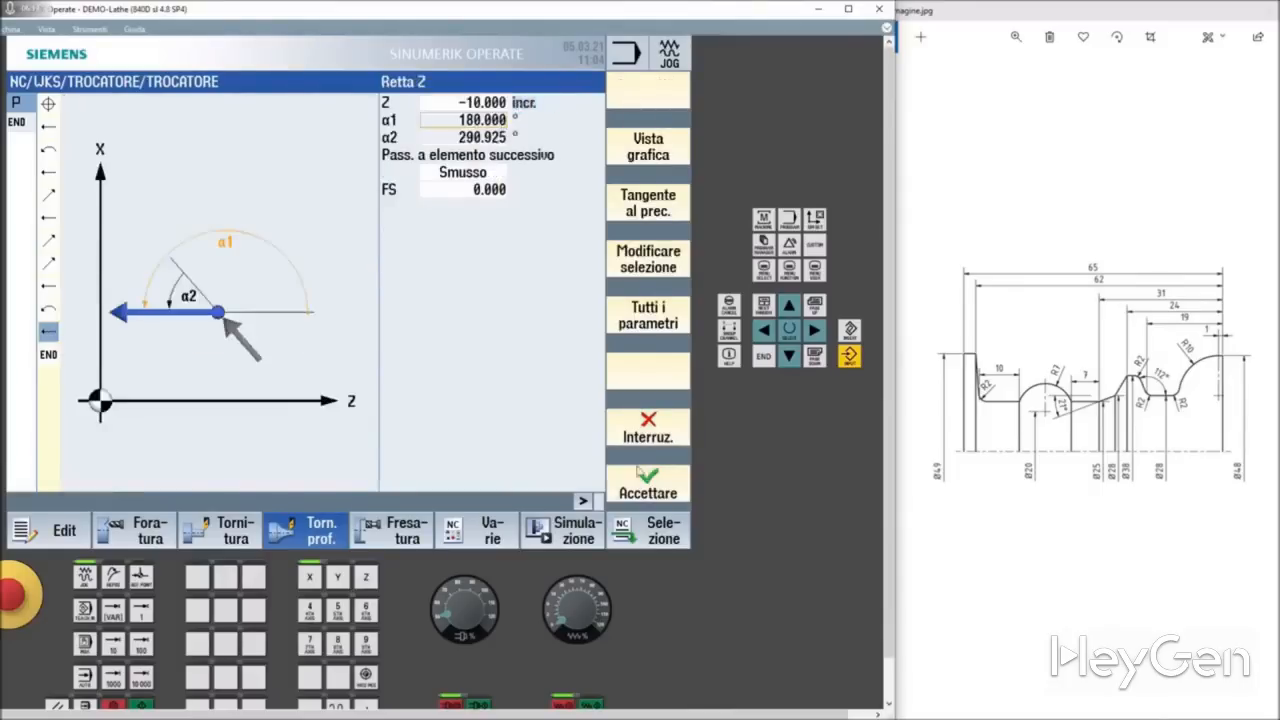
pyautogui.click(449, 180)
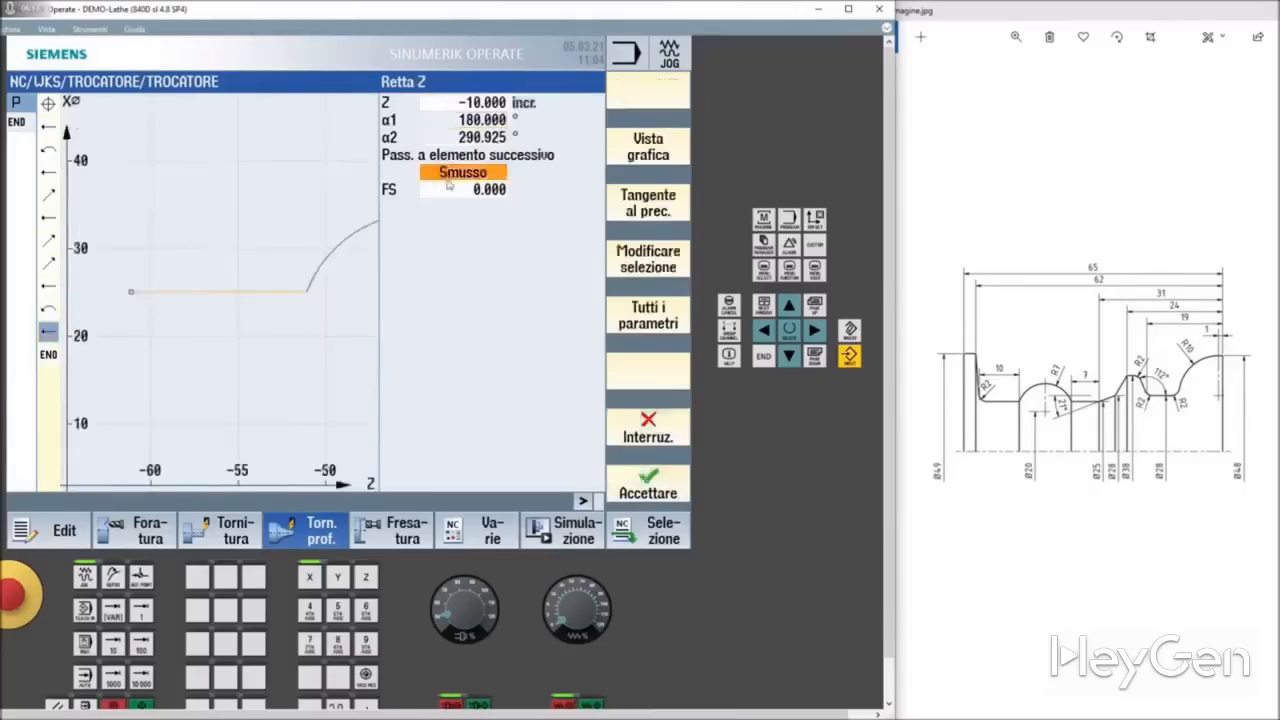
pyautogui.click(461, 194)
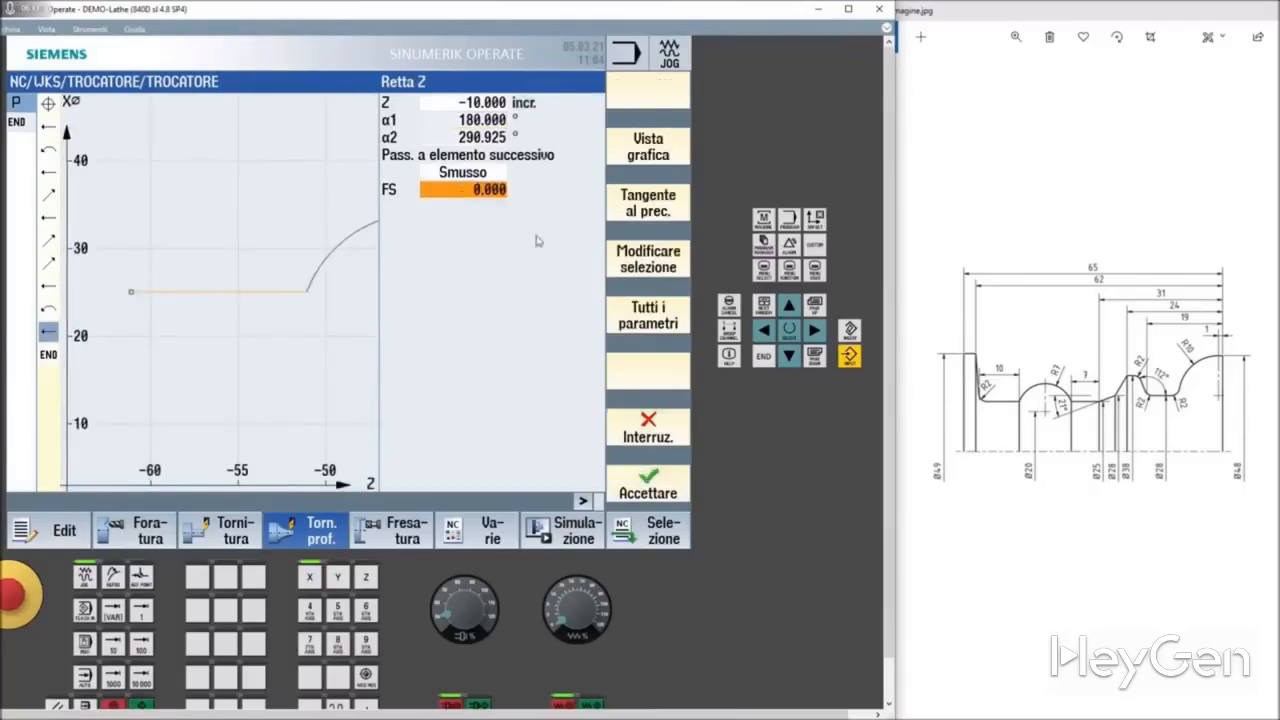
pyautogui.click(462, 171)
pyautogui.click(464, 177)
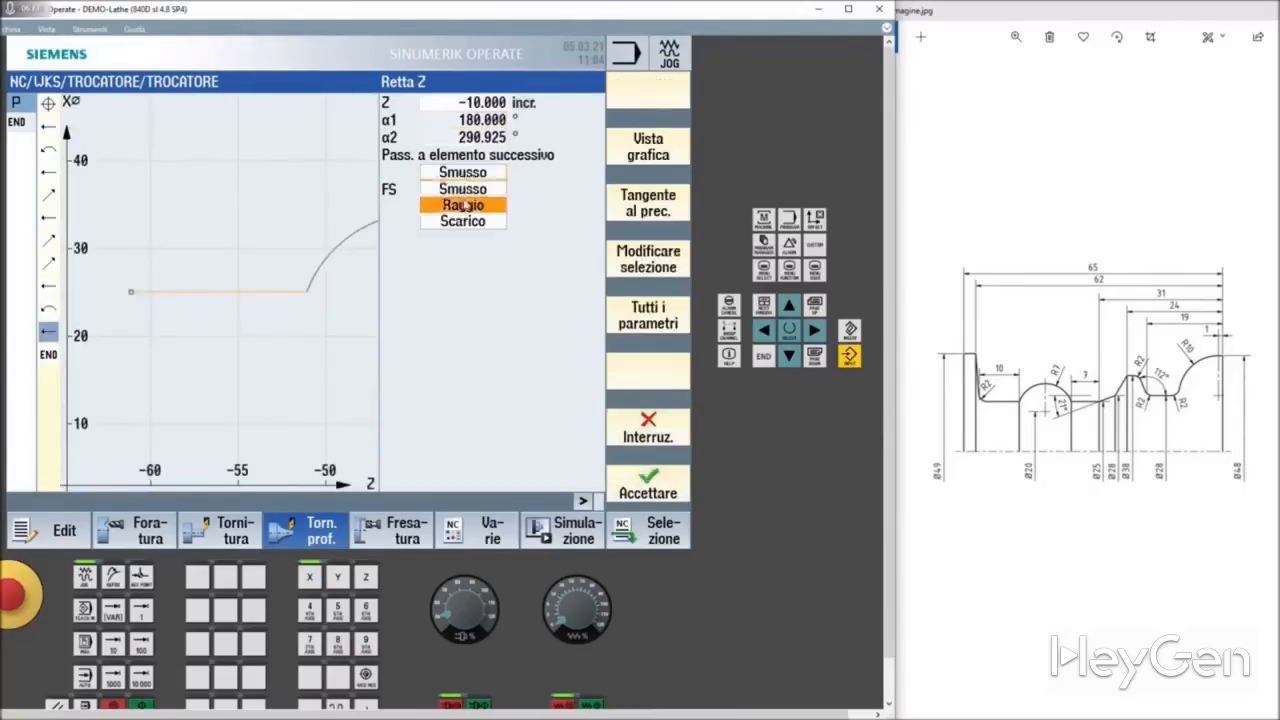
pyautogui.click(466, 206)
pyautogui.click(466, 192)
pyautogui.write('2')
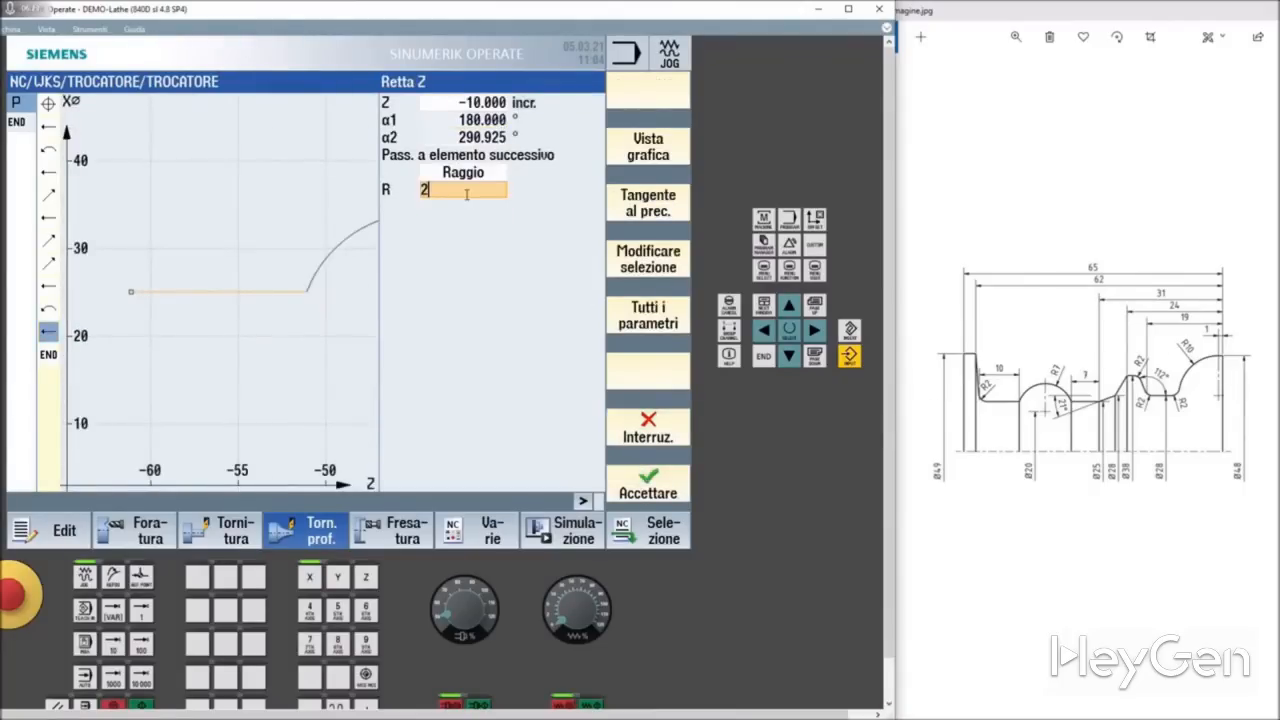
pyautogui.click(658, 480)
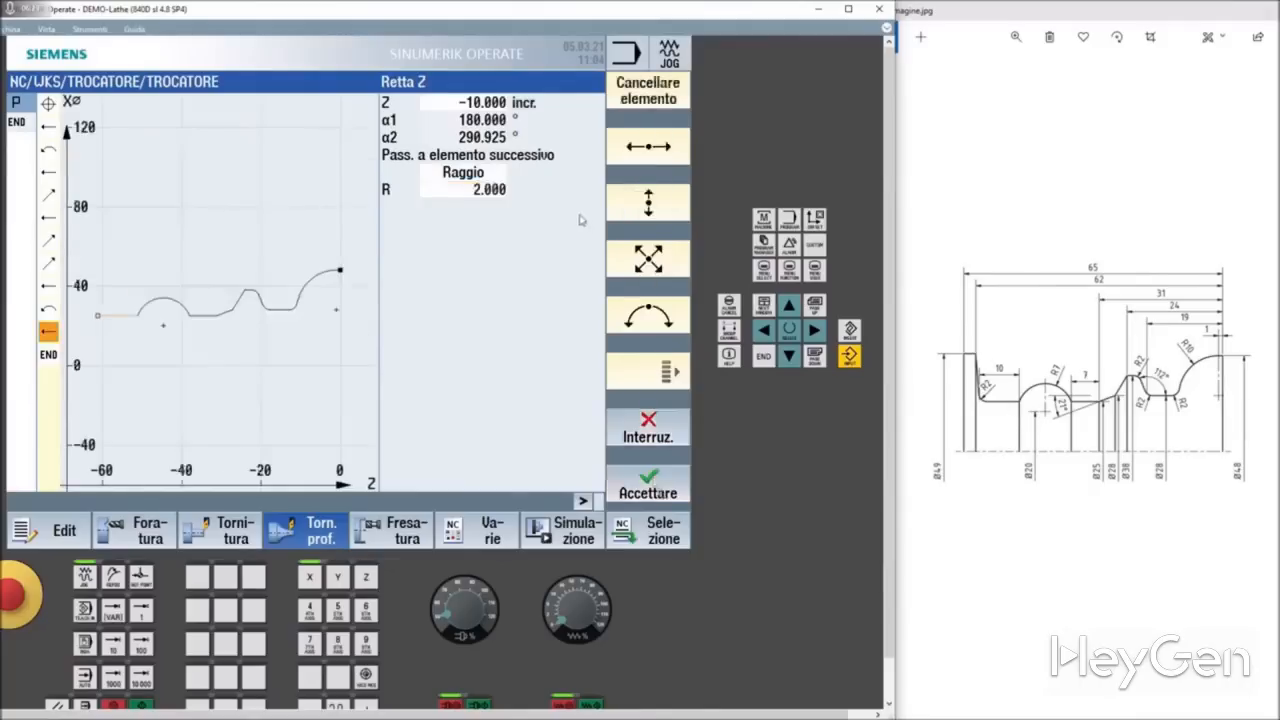
# Step: Add an oblique line ending at absolute X 49, Z -62, and accept the contour into the program
pyautogui.click(640, 262)
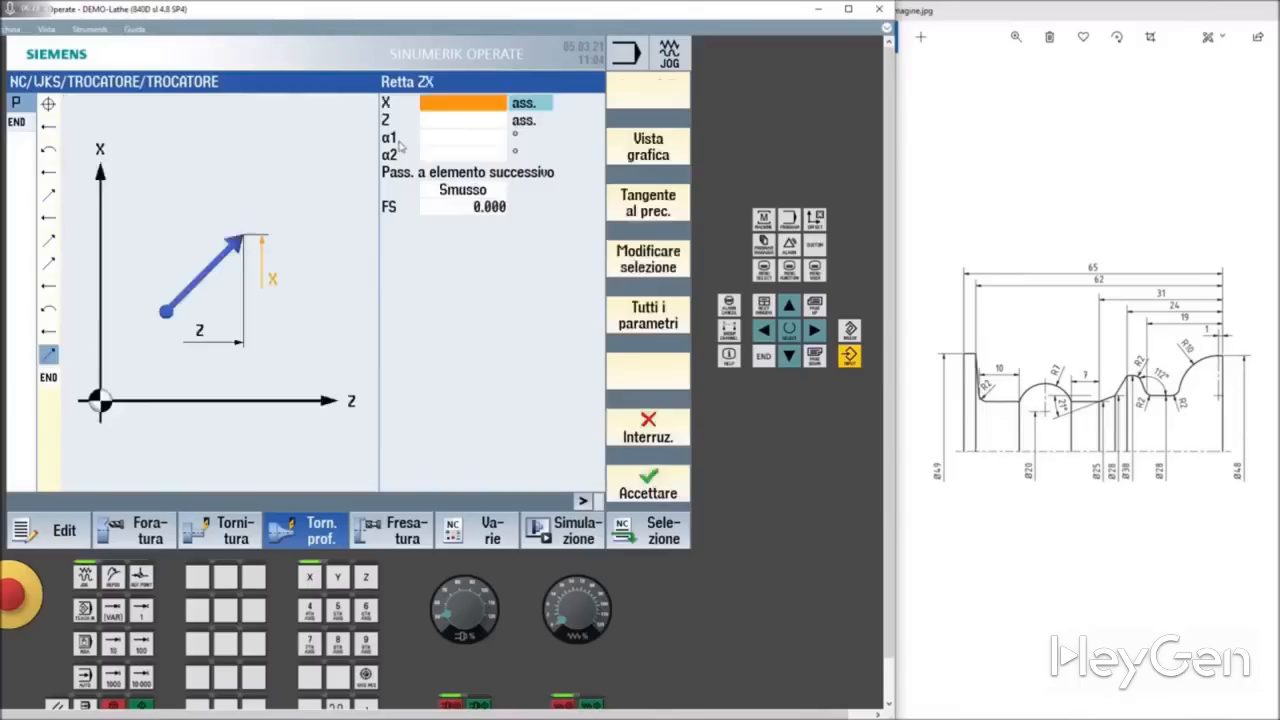
pyautogui.write('49')
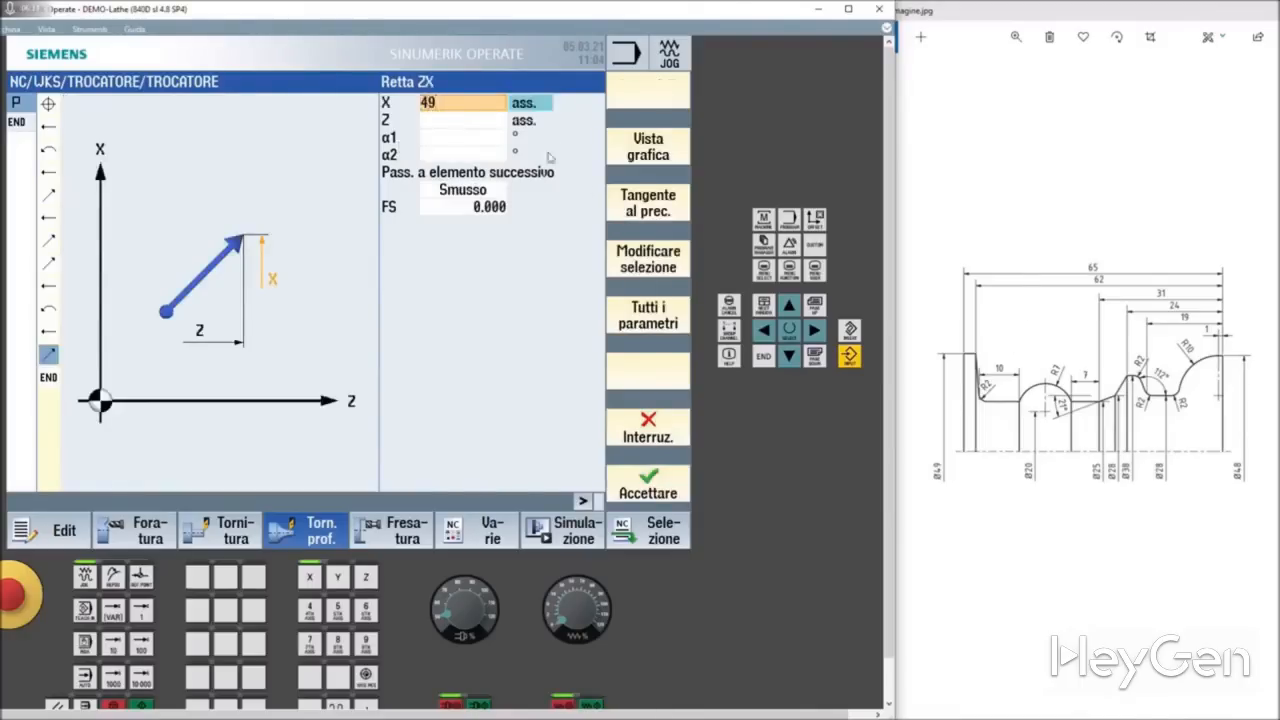
pyautogui.click(457, 124)
pyautogui.write('-62')
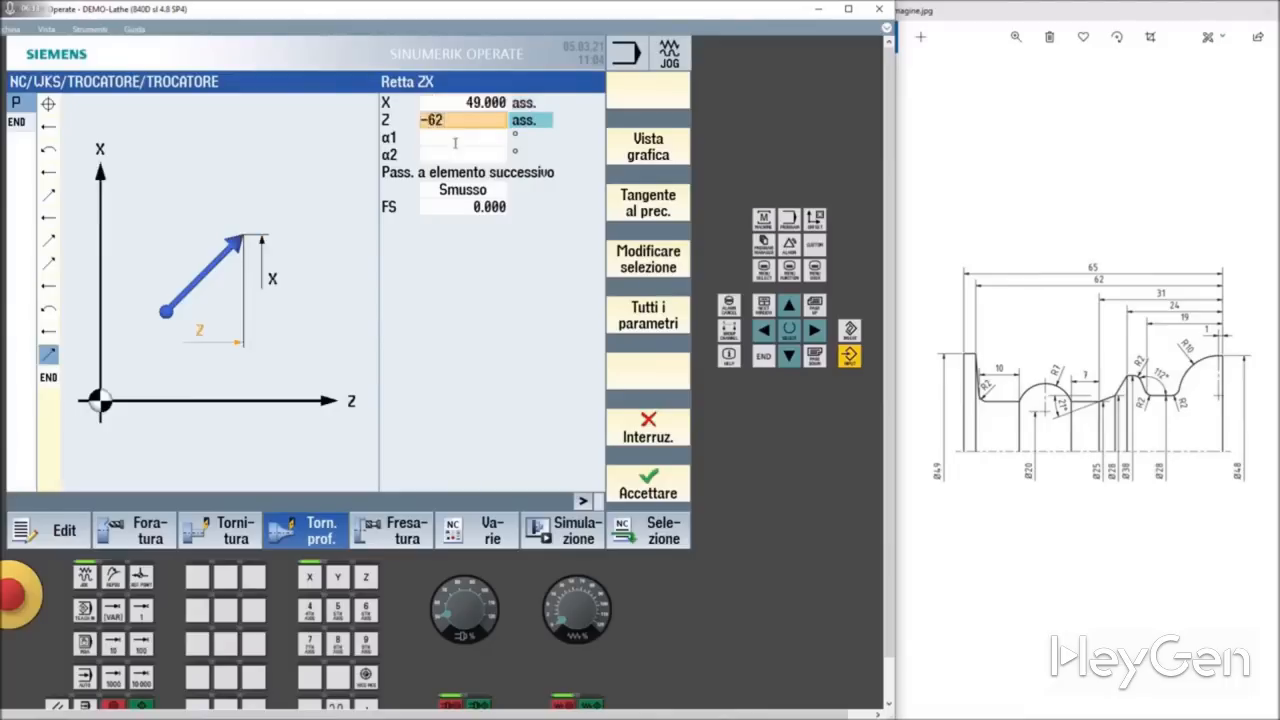
pyautogui.press('Return')
pyautogui.click(648, 146)
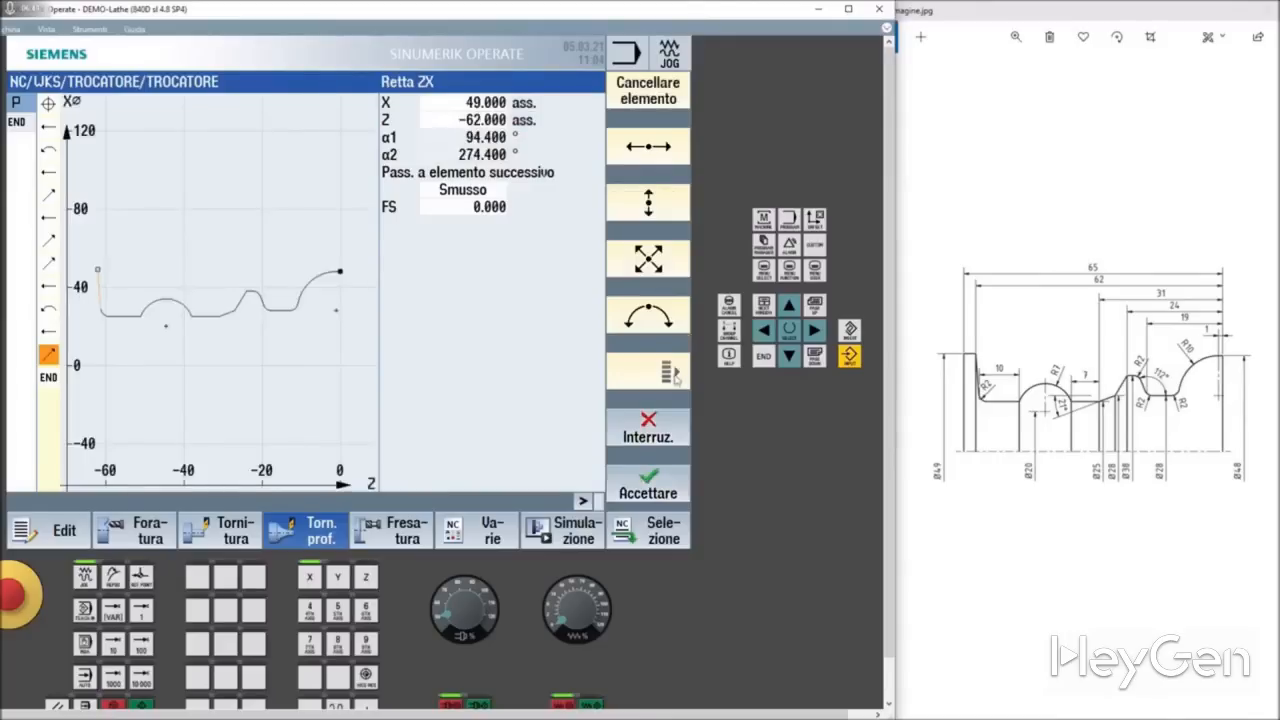
pyautogui.click(661, 496)
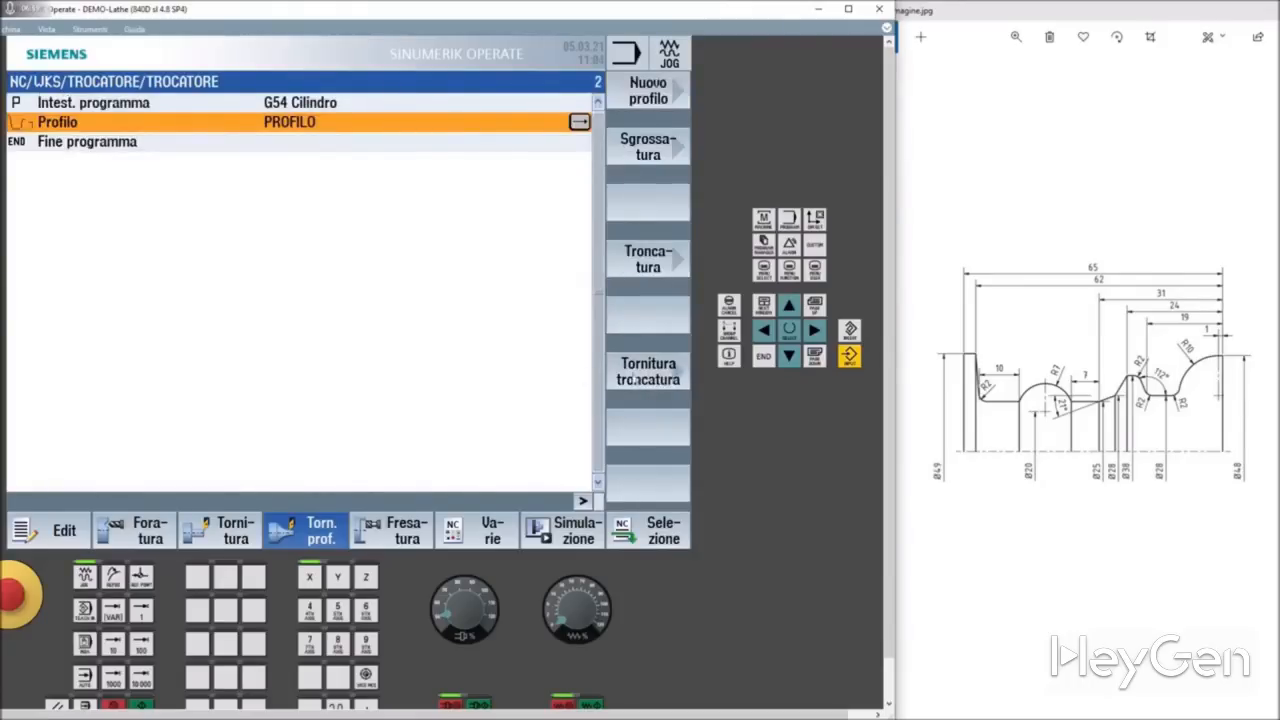
# Step: Insert a plunge-turning cycle (Tornitura troncatura) and select PLUNGE_CUTTER_5 A as its tool
pyautogui.click(649, 372)
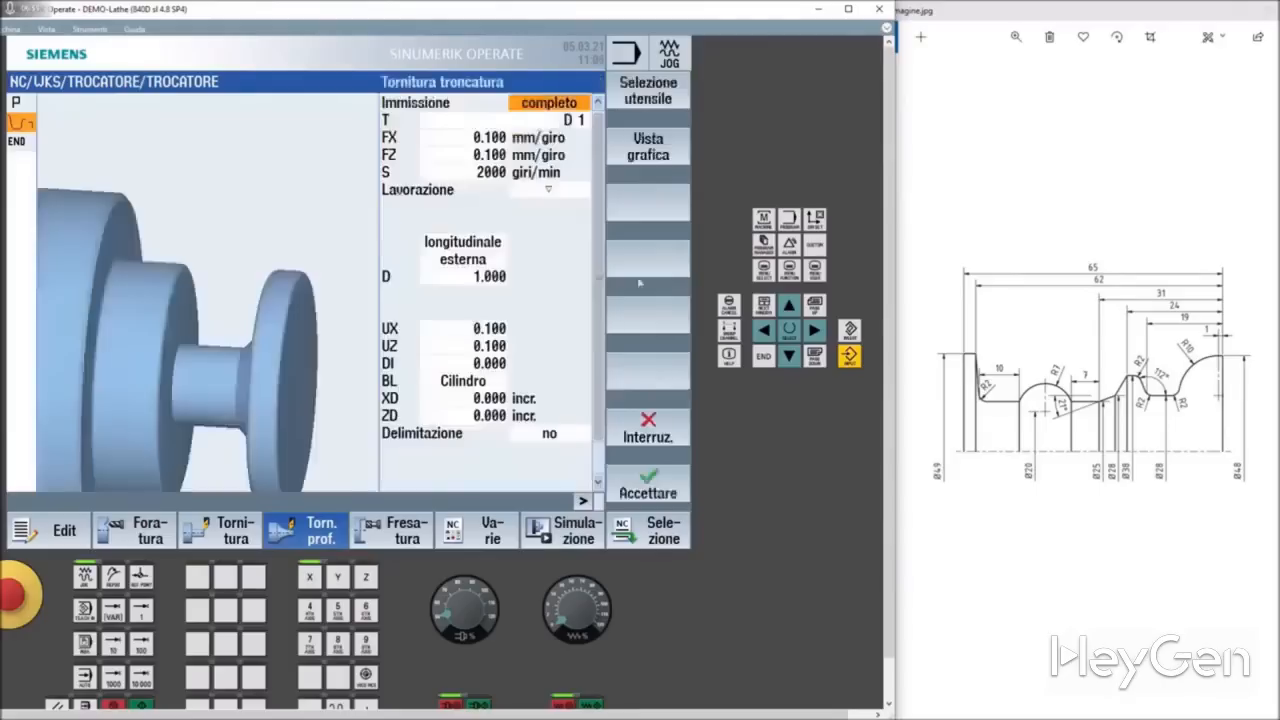
pyautogui.click(544, 120)
pyautogui.click(650, 100)
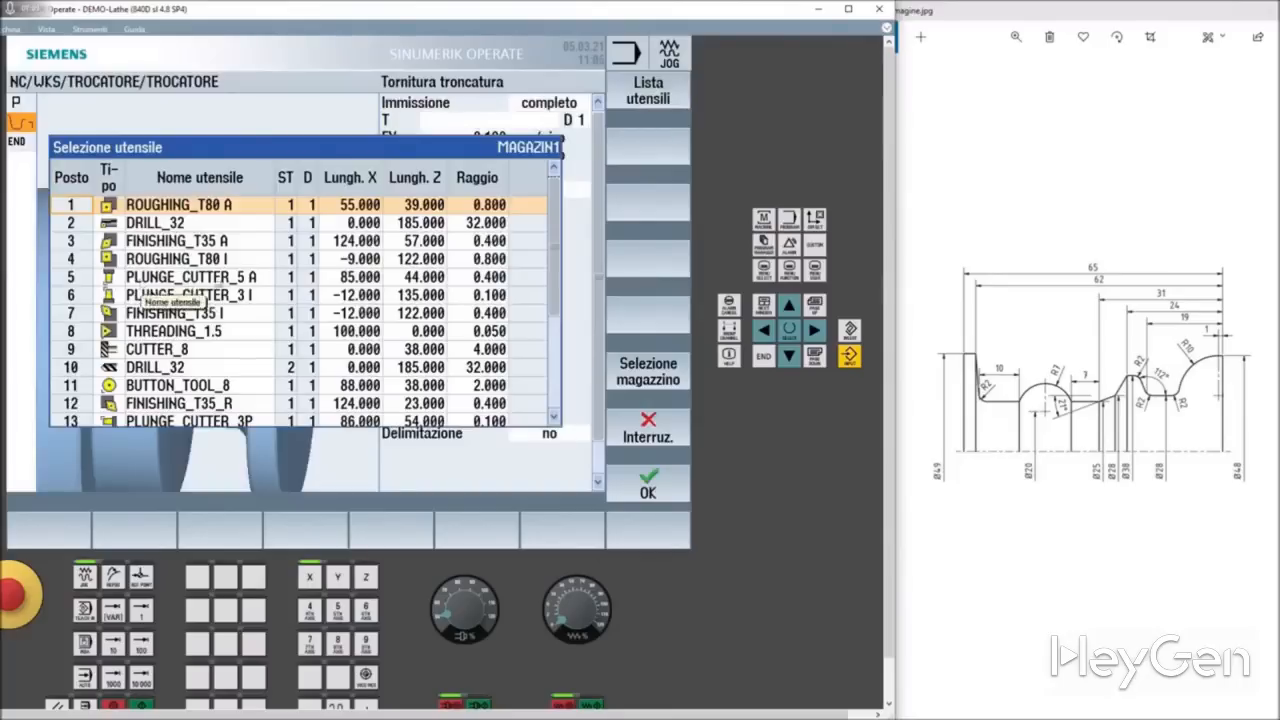
pyautogui.click(136, 280)
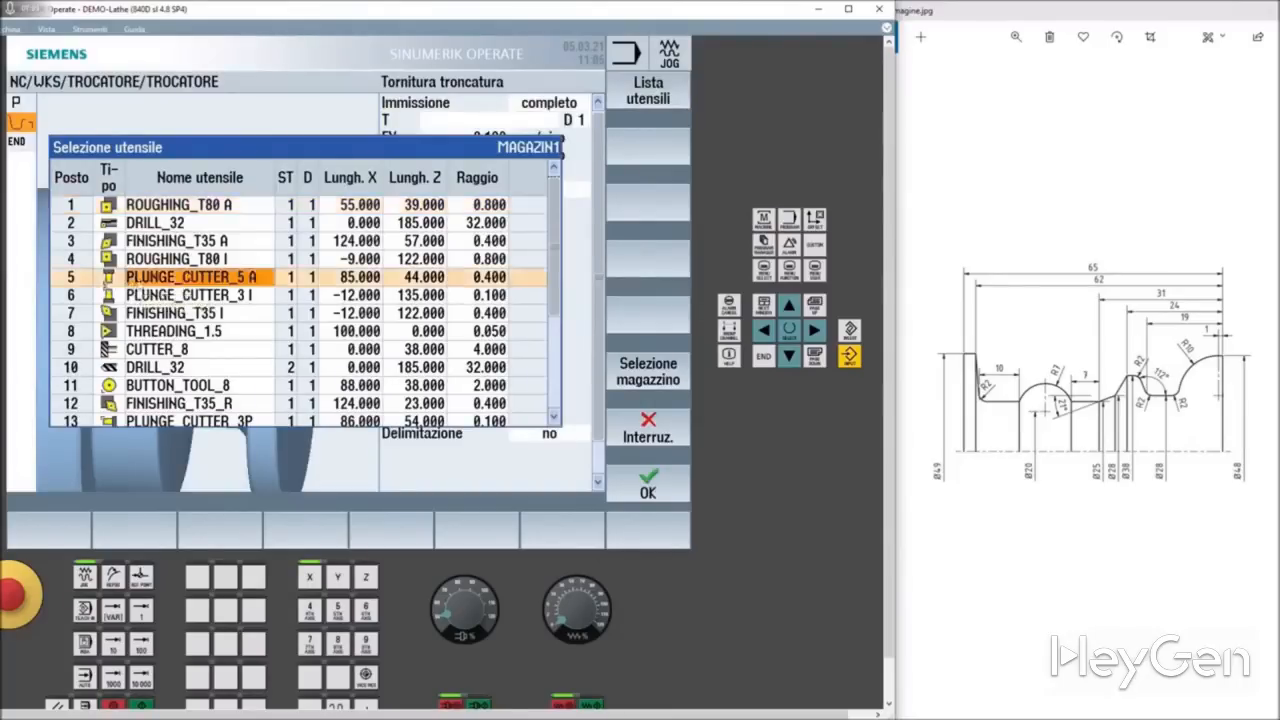
pyautogui.click(647, 484)
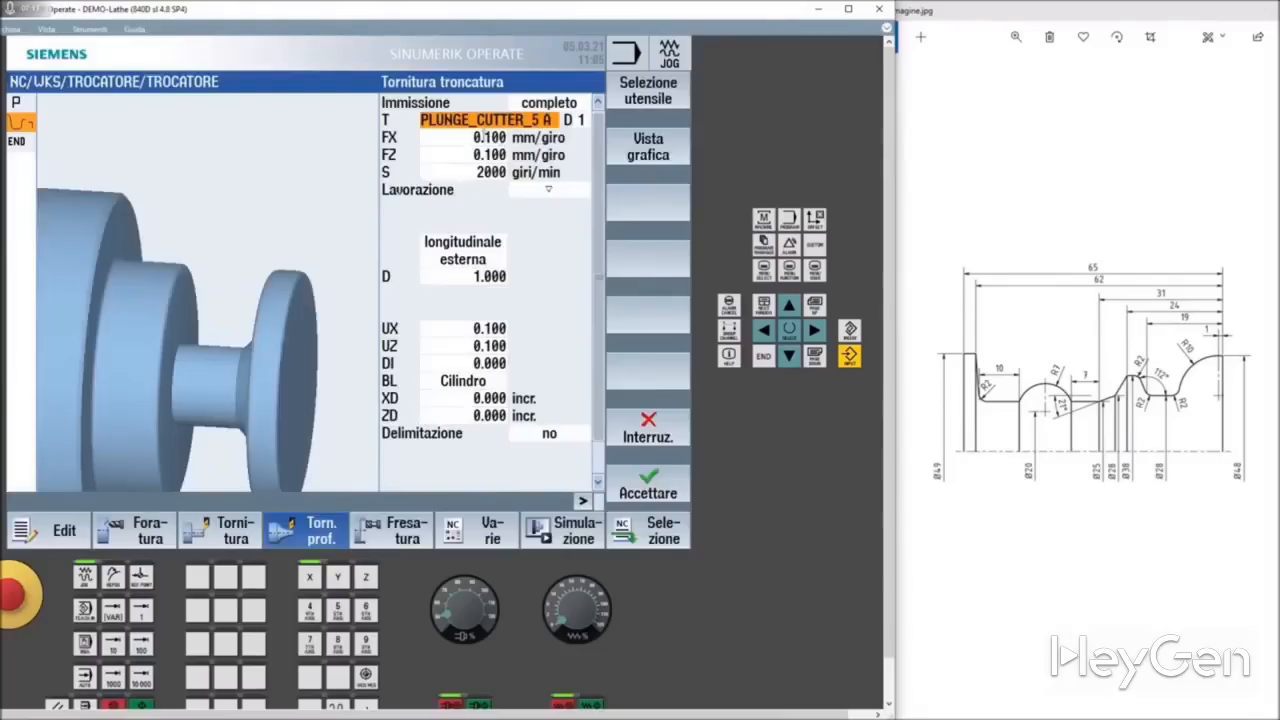
# Step: Set the cycle's FZ feed to 0.2 mm/giro and its cutting speed V to 150 m/min
pyautogui.click(441, 135)
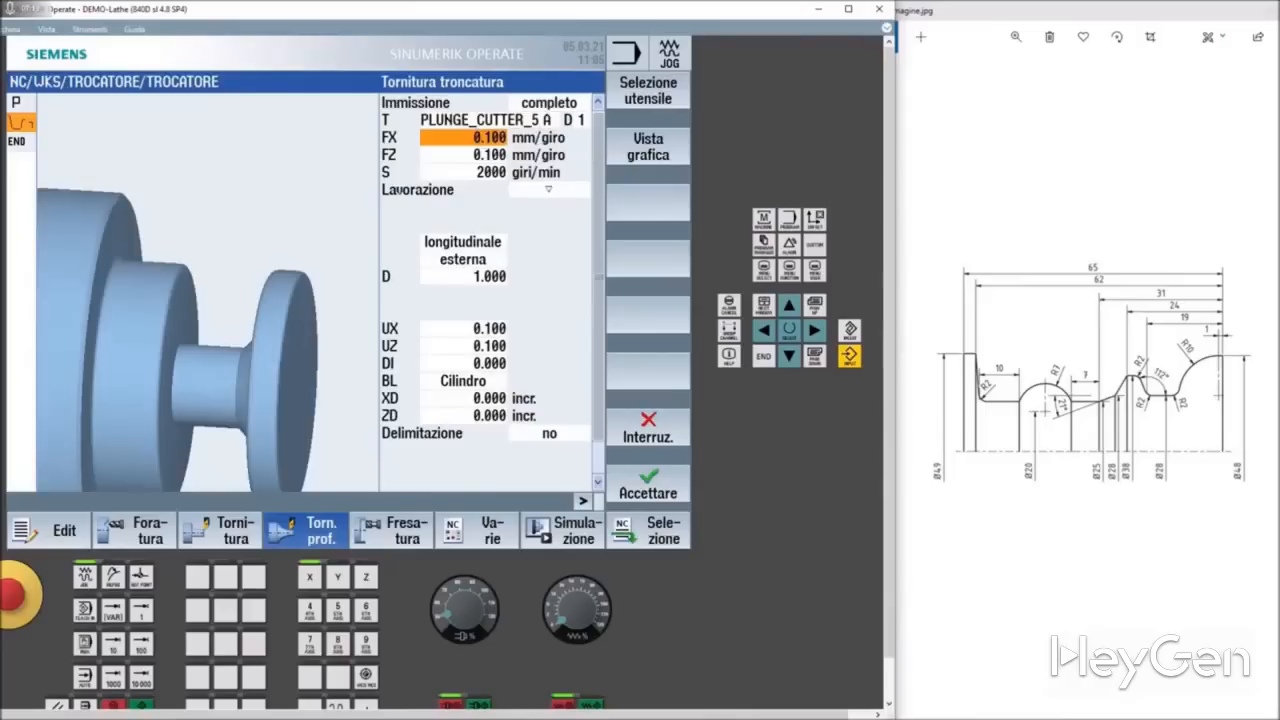
pyautogui.click(497, 154)
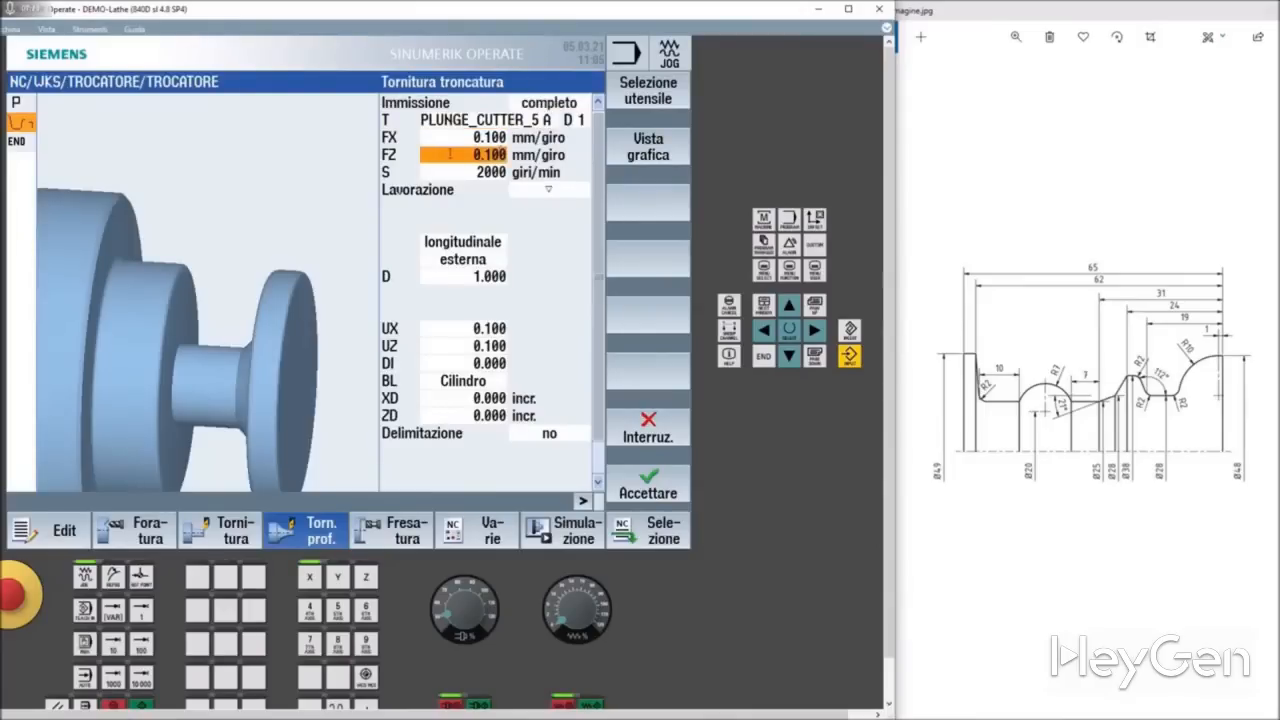
pyautogui.write('0.2')
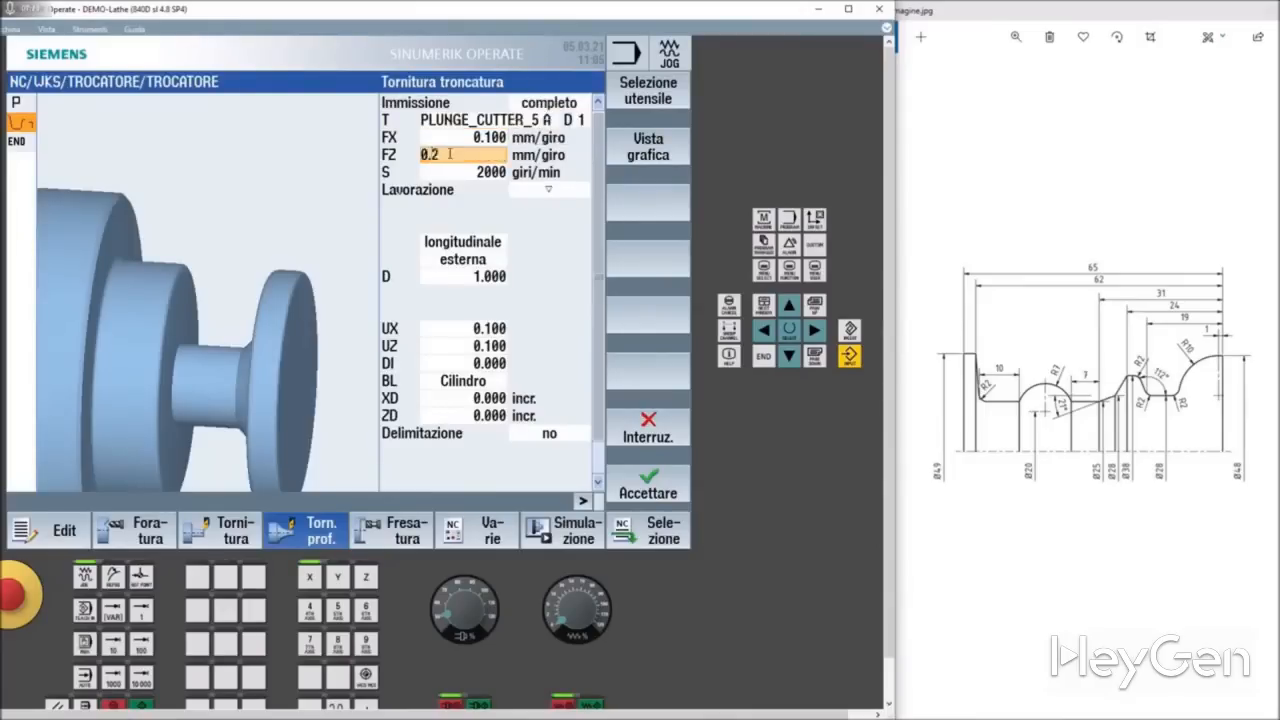
pyautogui.click(447, 170)
pyautogui.click(527, 172)
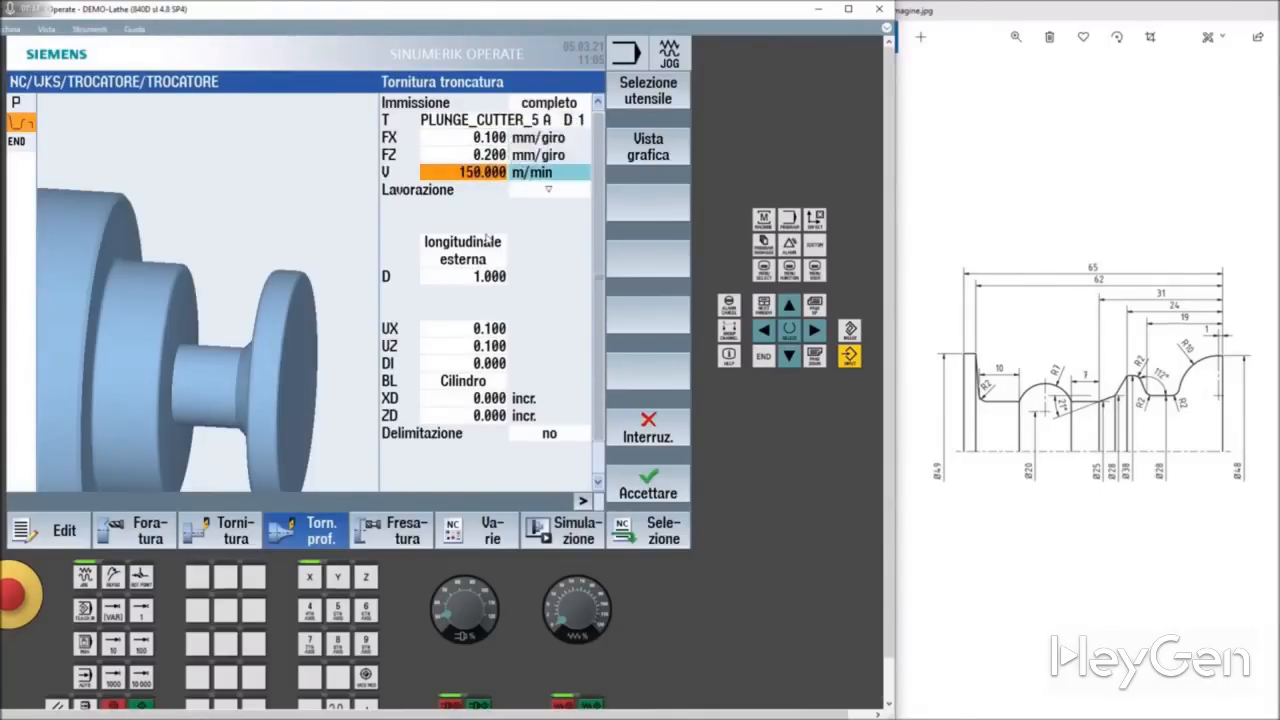
# Step: Set the cycle's machining type to roughing plus finishing (▽+▽▽▽) with a finishing feed FS of 0.1 mm/giro
pyautogui.click(538, 192)
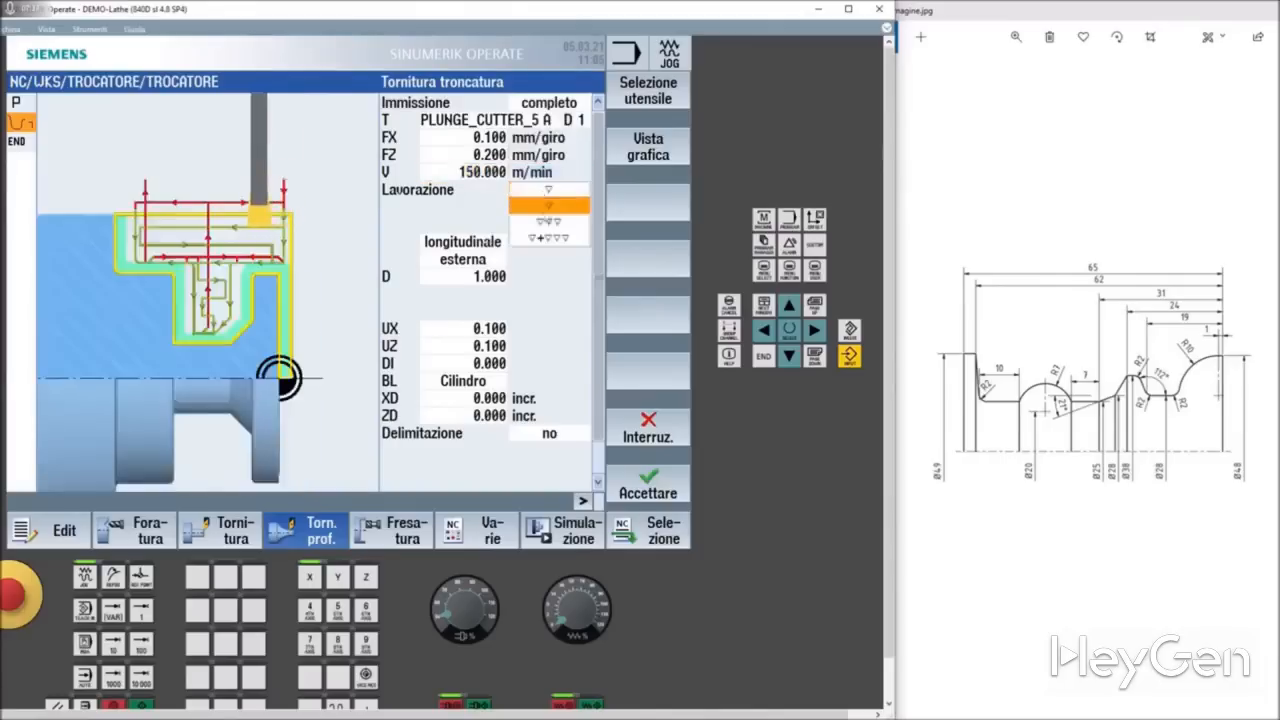
pyautogui.click(549, 234)
pyautogui.click(540, 192)
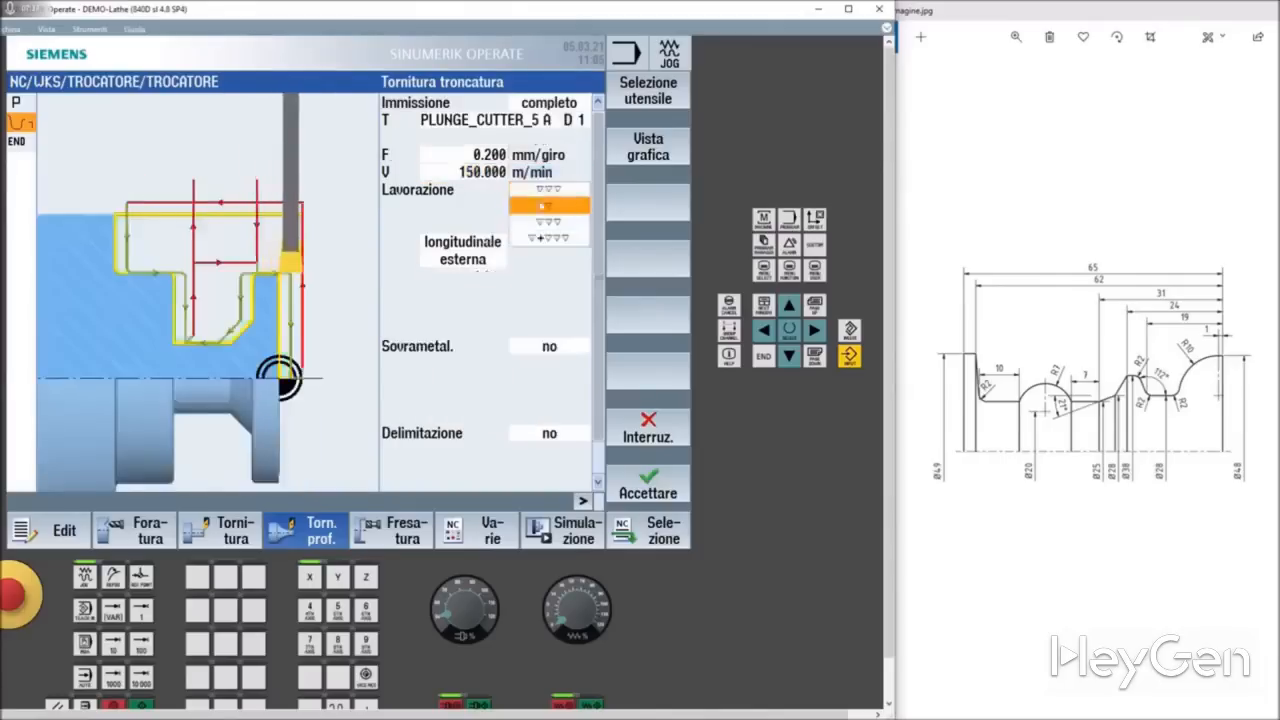
pyautogui.click(549, 241)
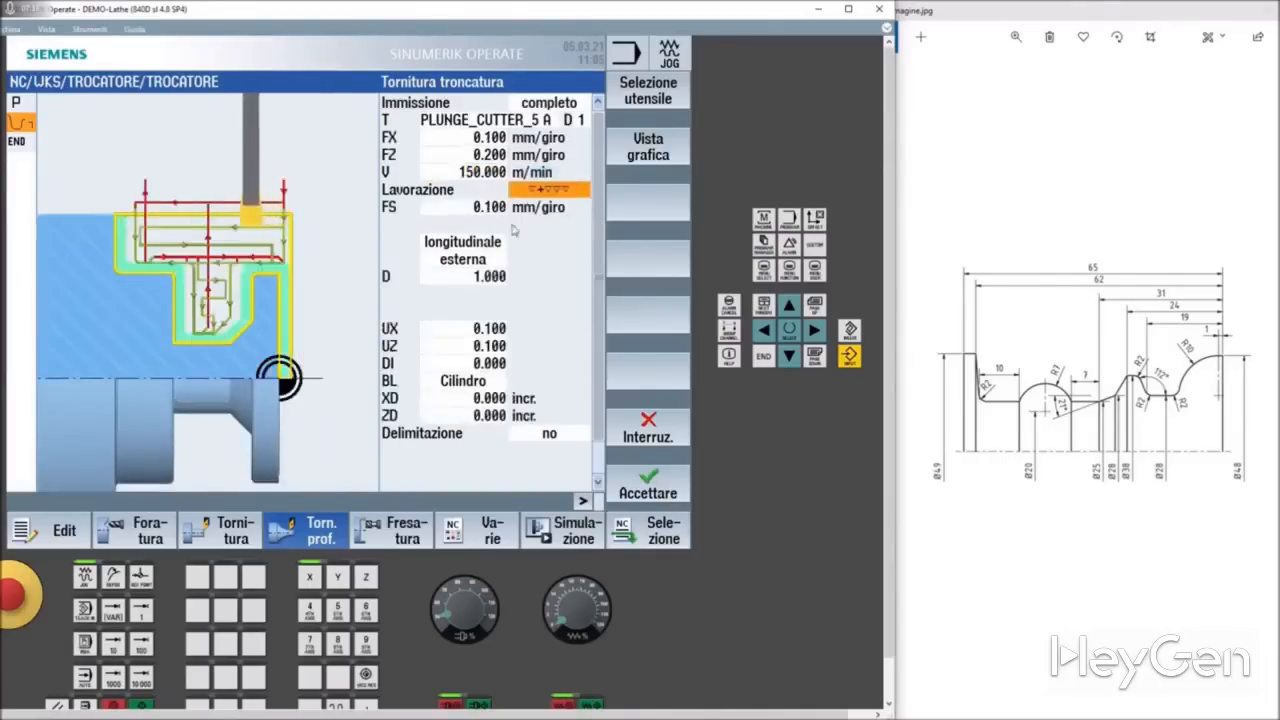
pyautogui.click(476, 208)
pyautogui.click(477, 208)
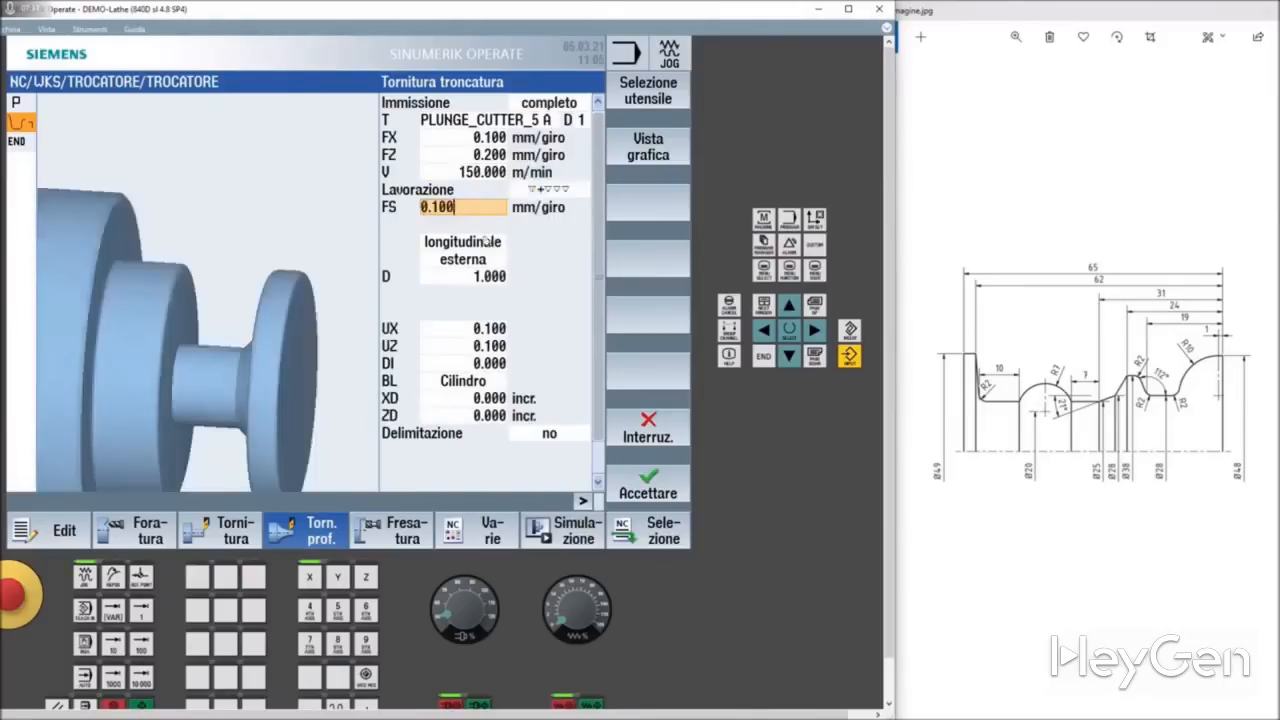
# Step: Try the radiale machining direction in the cycle and switch back to longitudinale, esterna
pyautogui.click(485, 241)
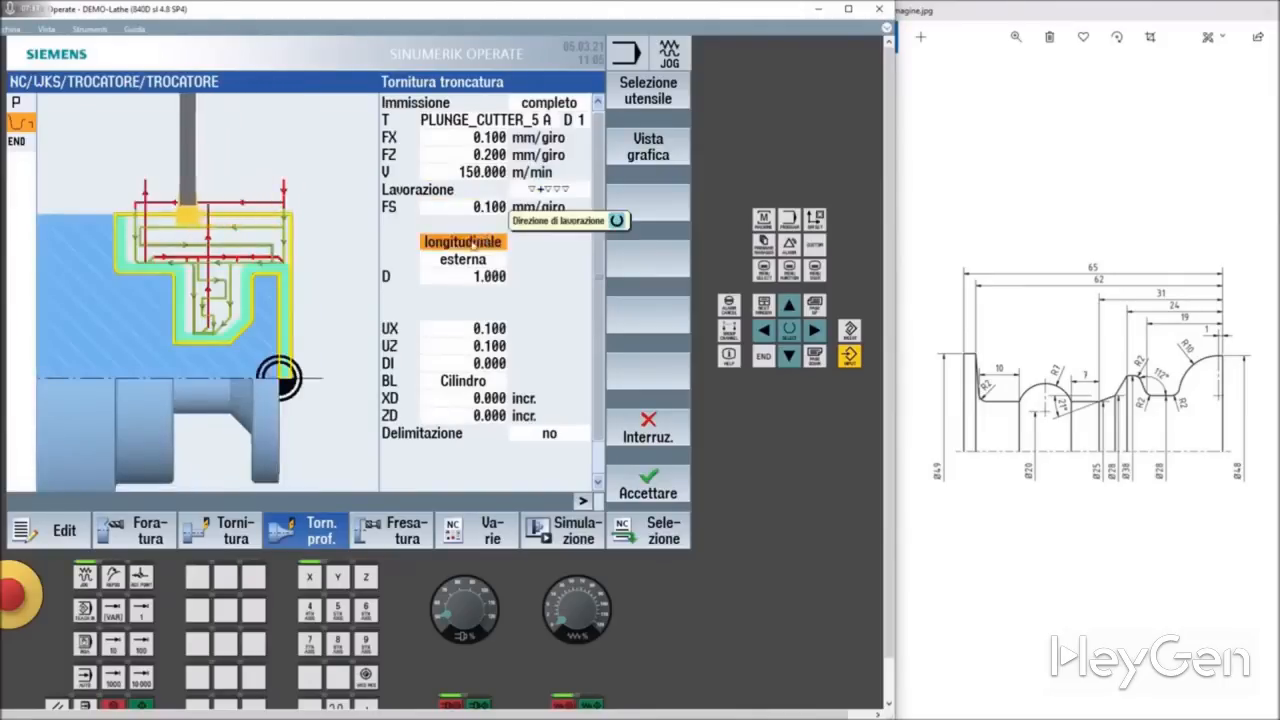
pyautogui.click(485, 241)
pyautogui.click(470, 274)
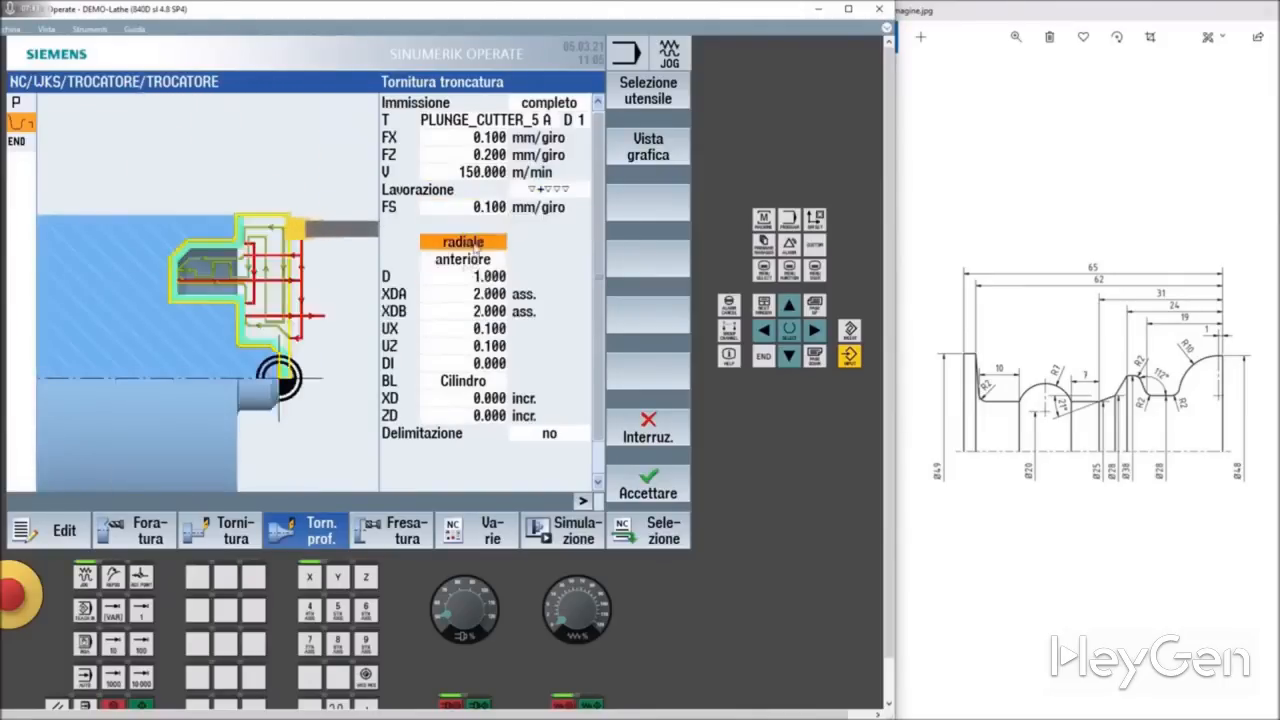
pyautogui.click(477, 245)
pyautogui.click(477, 261)
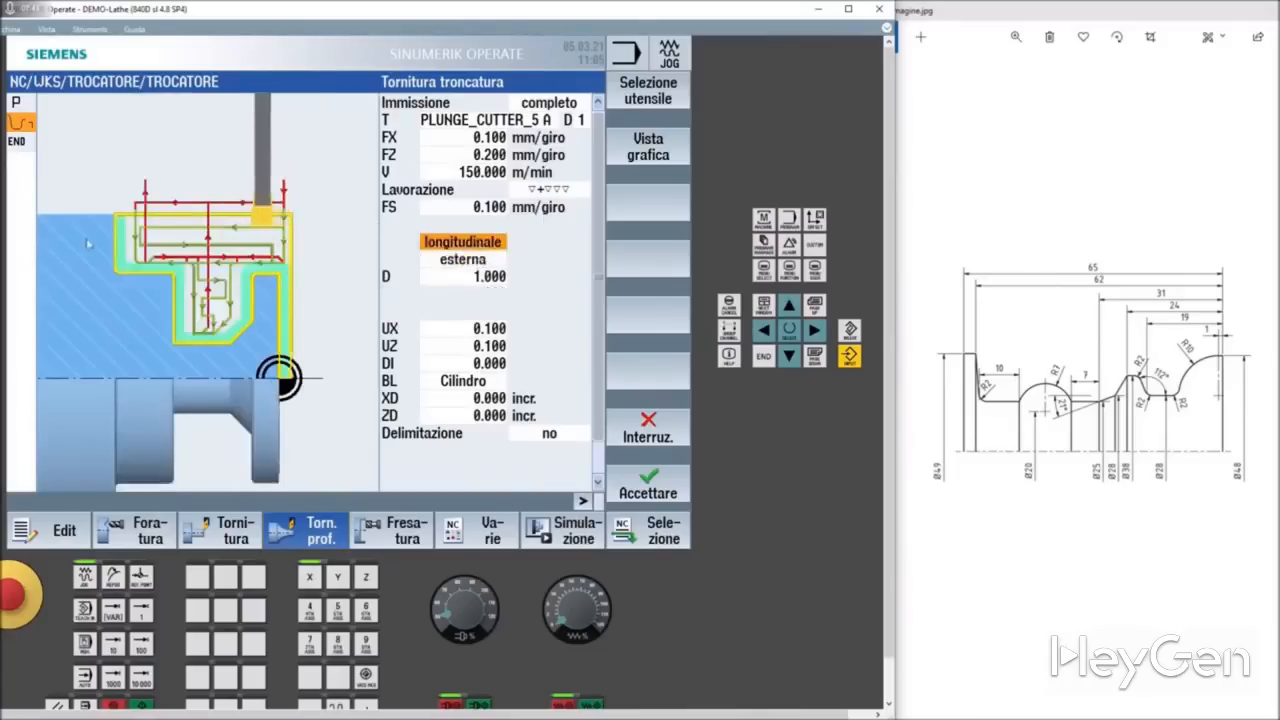
pyautogui.press('Down')
# Step: Set the finishing allowance in X (UX) to 0.3 mm and accept the plunge-turning cycle into the program
pyautogui.click(478, 278)
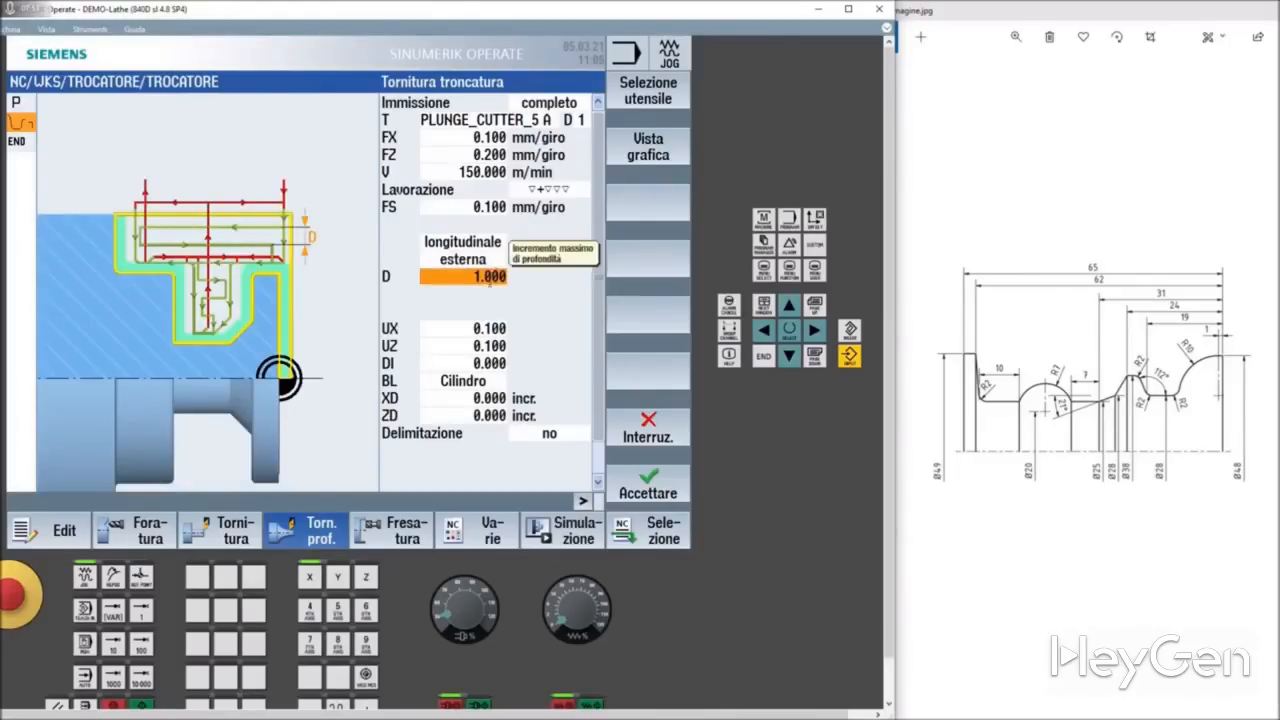
pyautogui.click(464, 327)
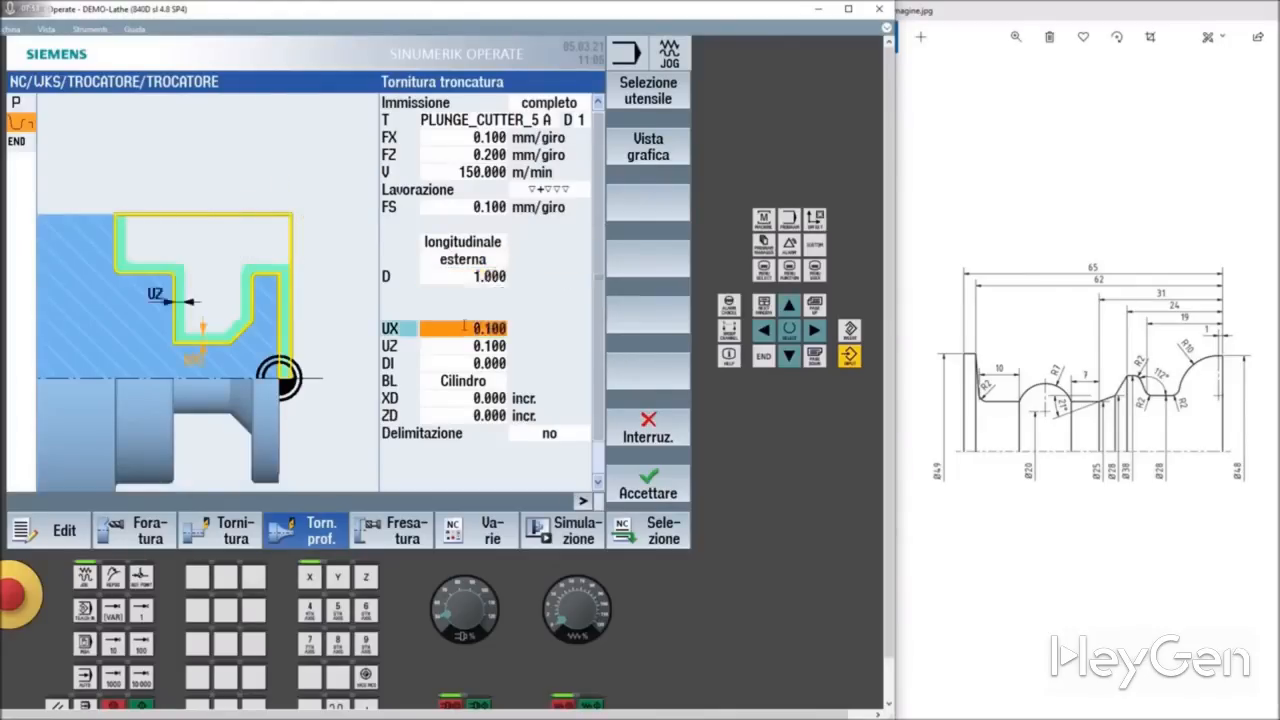
pyautogui.click(471, 346)
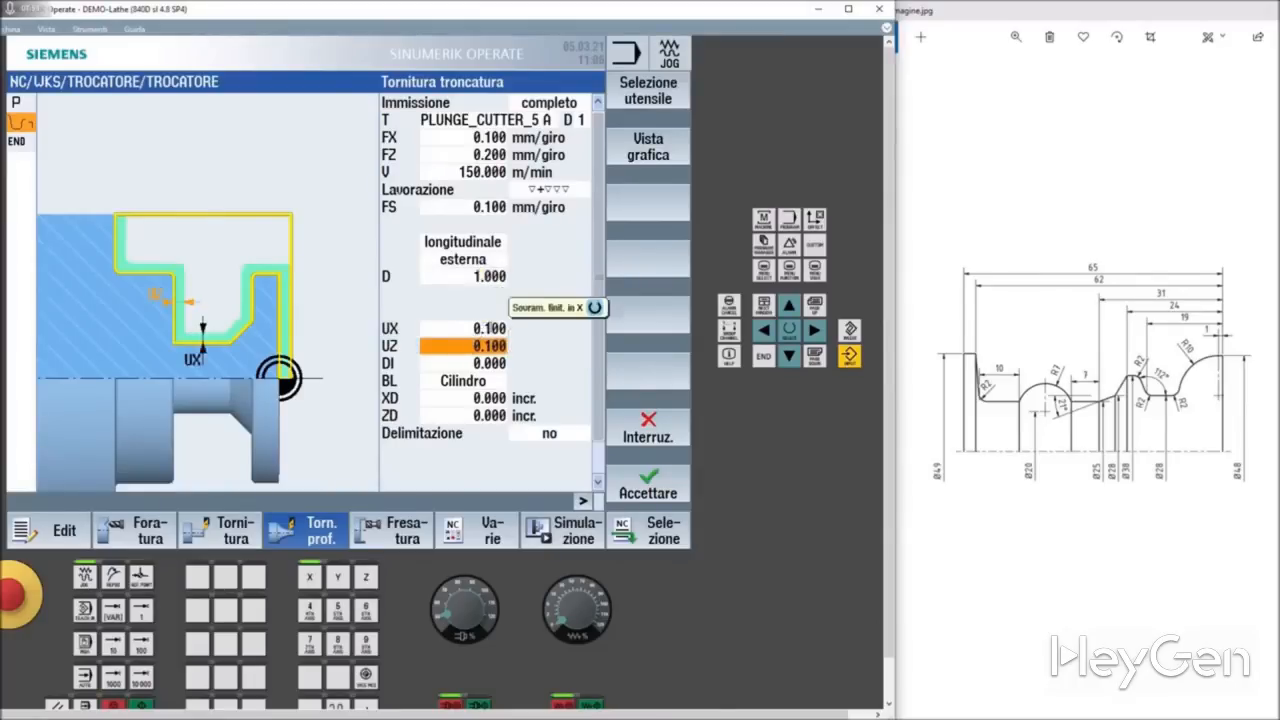
pyautogui.click(488, 328)
pyautogui.write('0.3')
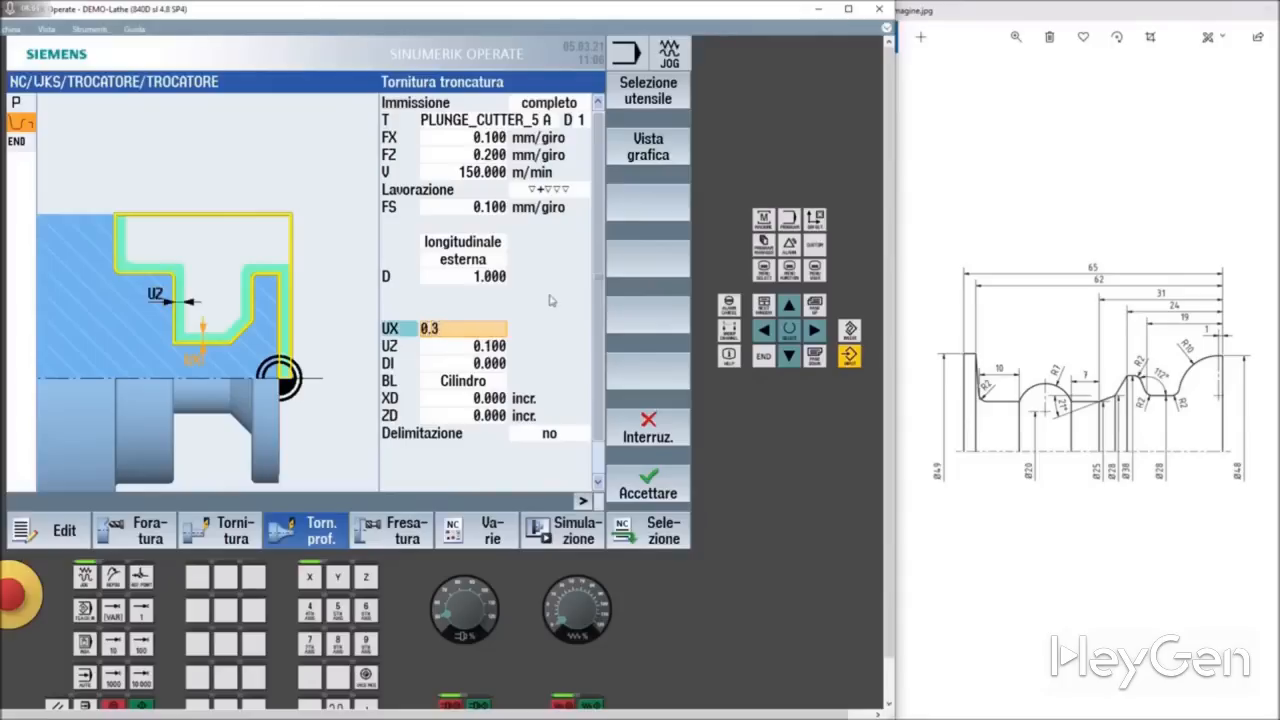
pyautogui.press('Return')
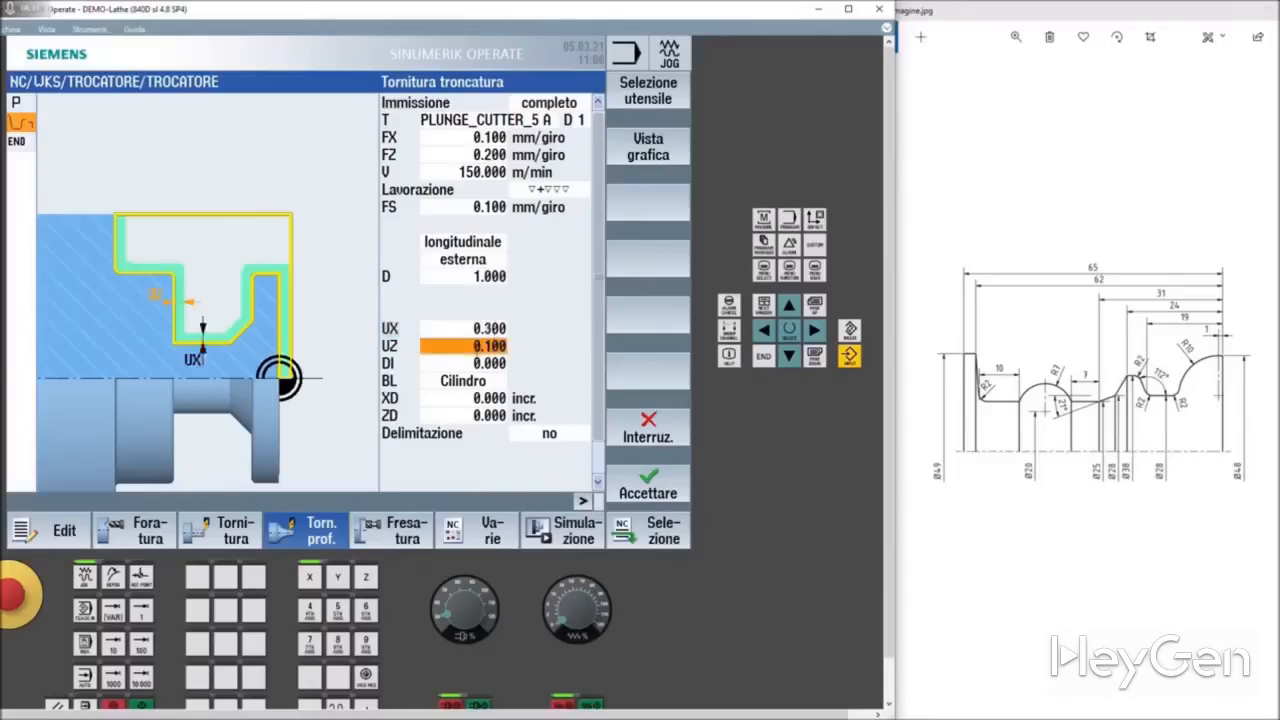
pyautogui.click(647, 484)
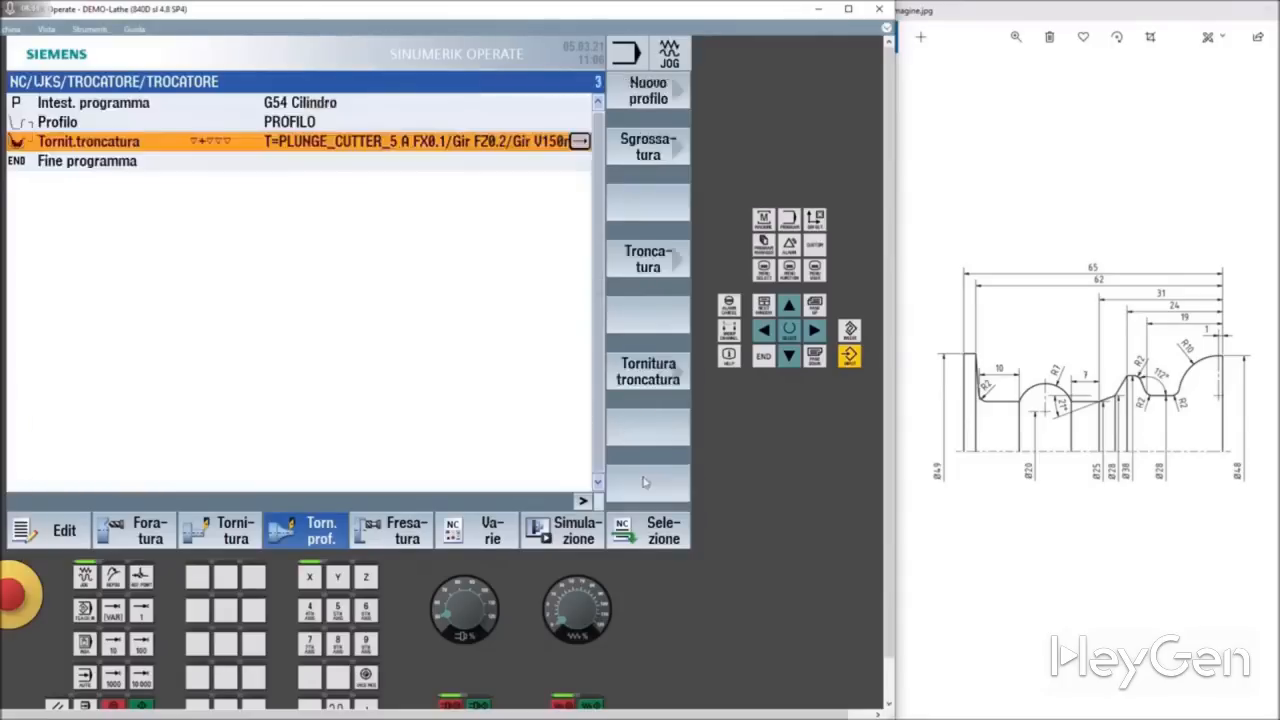
# Step: Simulate the program and inspect the turned part in the 3D view
pyautogui.click(545, 522)
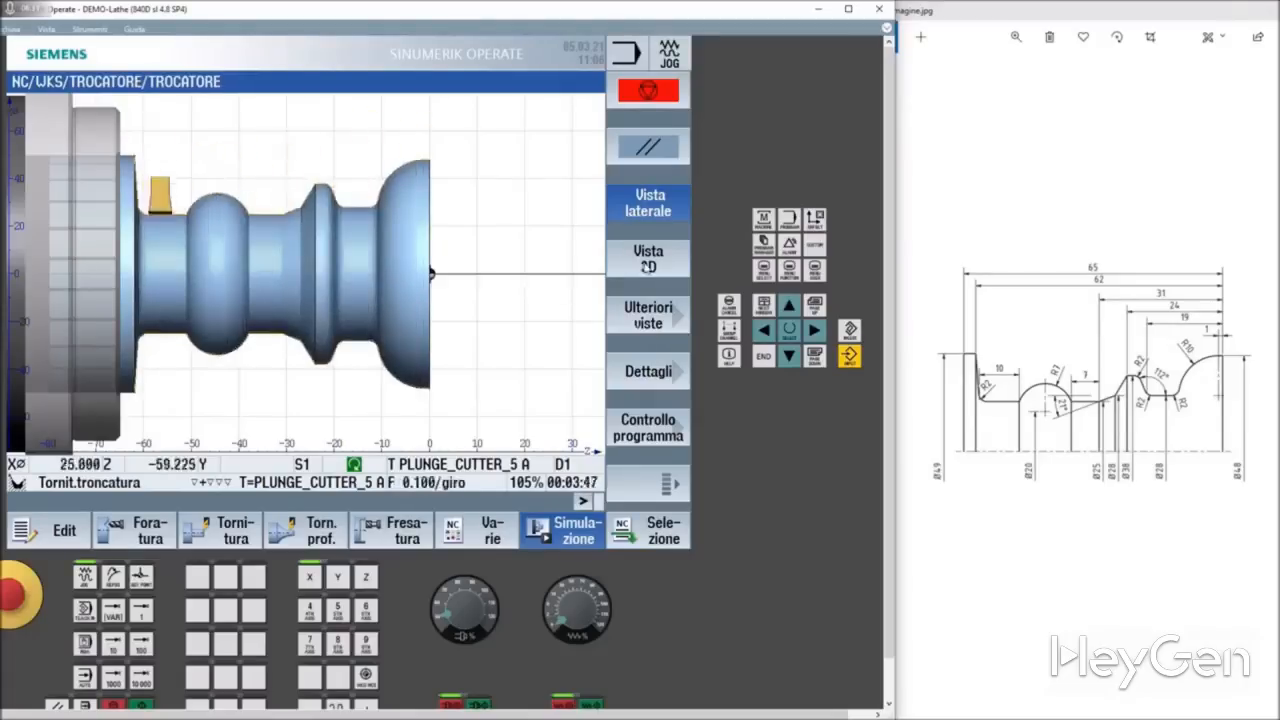
pyautogui.click(649, 263)
pyautogui.moveTo(390, 294); pyautogui.dragTo(301, 359)
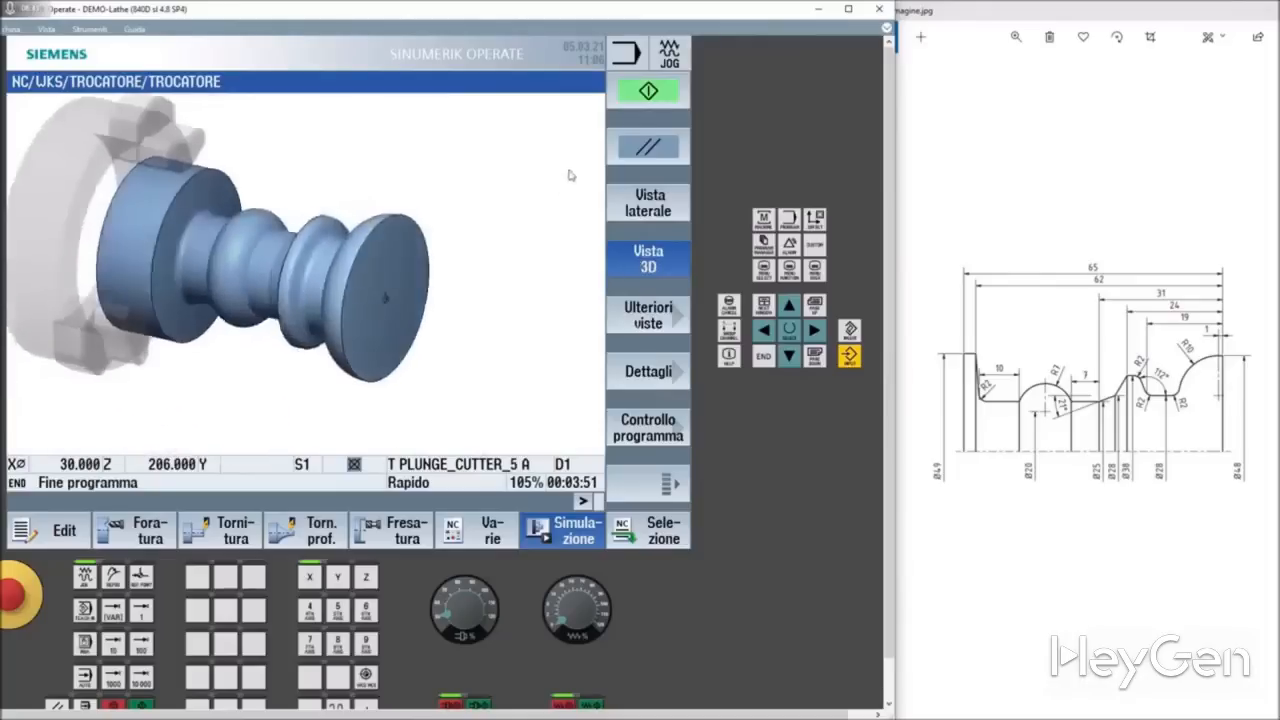
# Step: Run the simulation again in 3D and examine the machined contour from several angles
pyautogui.click(633, 101)
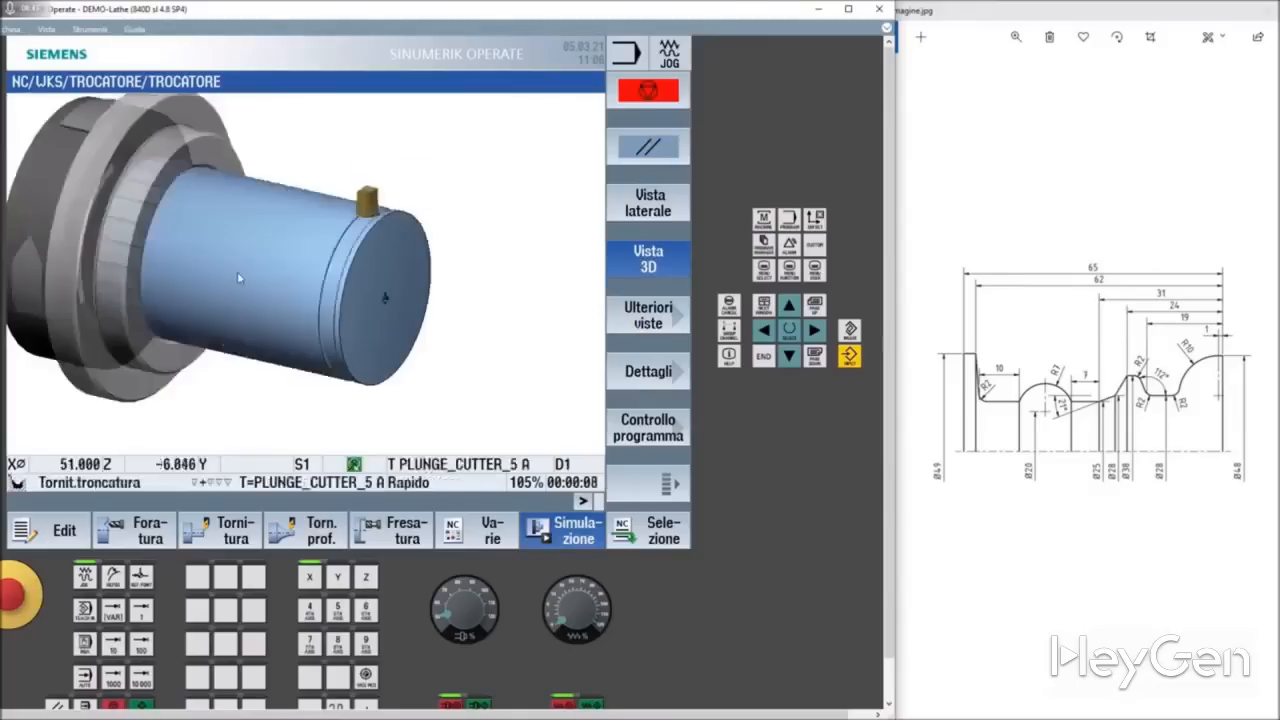
pyautogui.moveTo(194, 284)
pyautogui.mouseDown(button='middle')
pyautogui.moveTo(227, 289)
pyautogui.moveTo(214, 289)
pyautogui.mouseUp(button='middle')
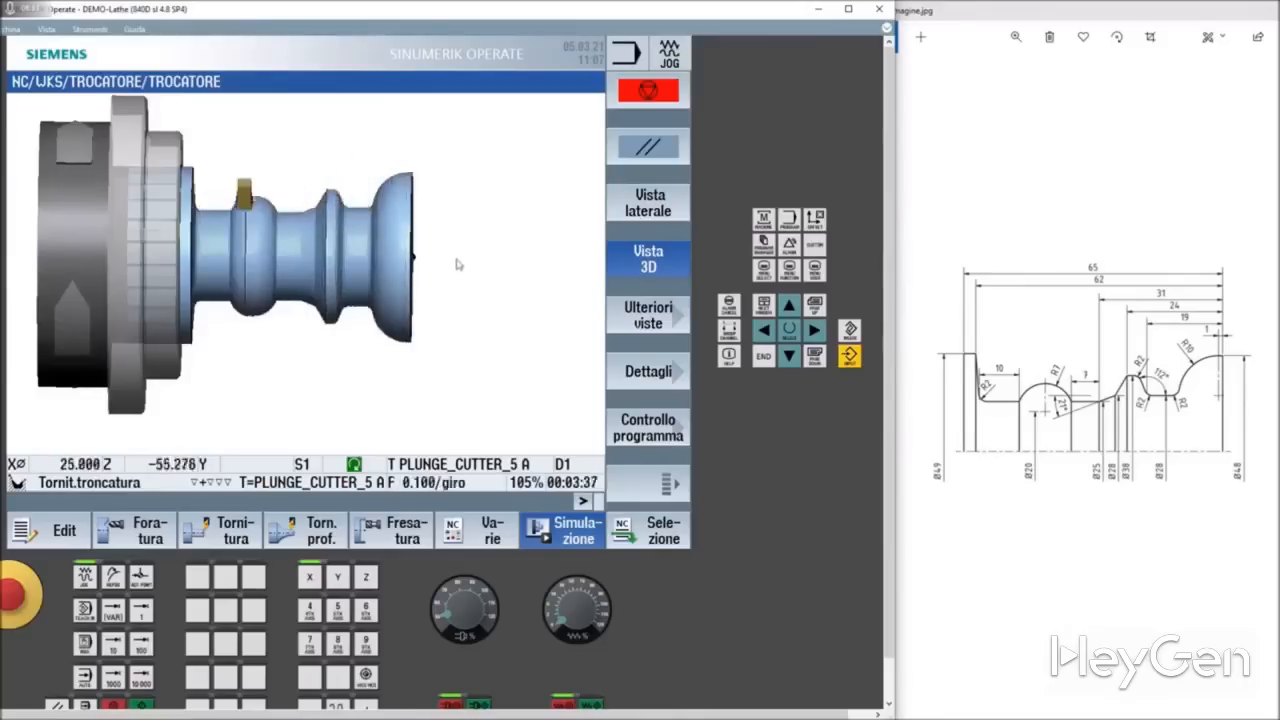
pyautogui.moveTo(460, 264)
pyautogui.mouseDown()
pyautogui.moveTo(451, 274)
pyautogui.moveTo(466, 214)
pyautogui.moveTo(471, 251)
pyautogui.mouseUp()
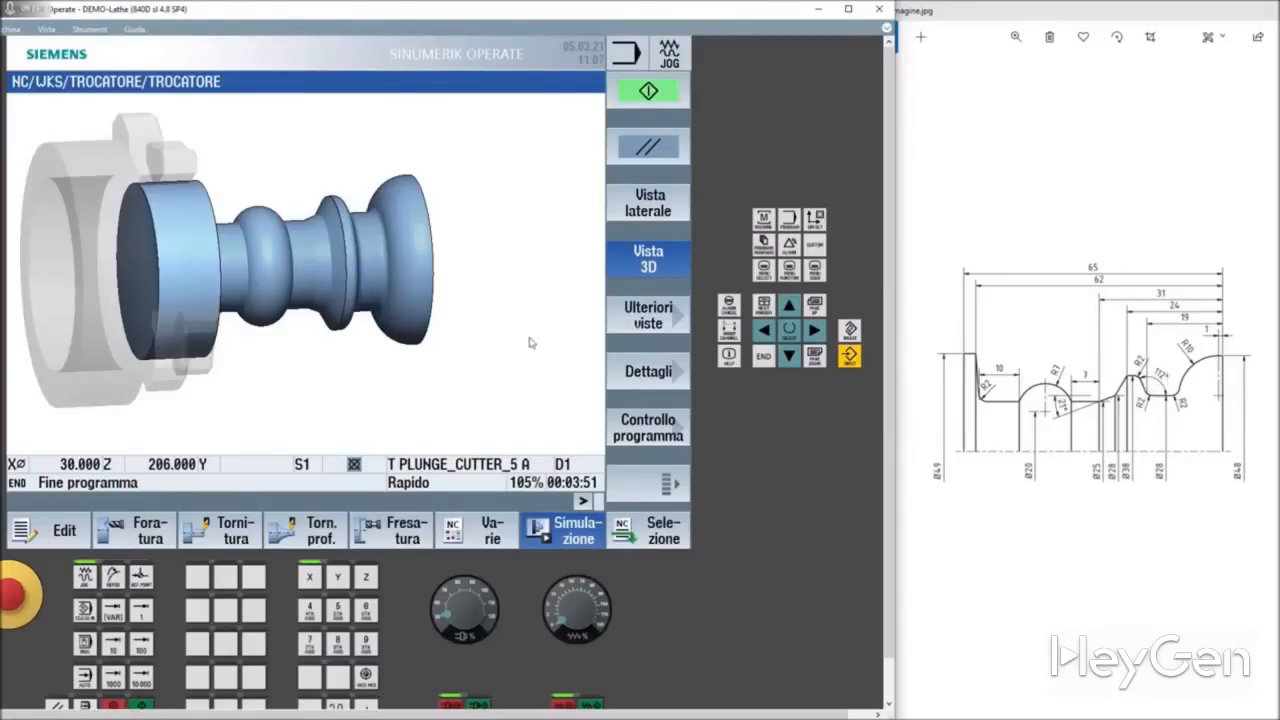
pyautogui.moveTo(563, 337)
pyautogui.mouseDown()
pyautogui.moveTo(534, 317)
pyautogui.moveTo(543, 353)
pyautogui.moveTo(546, 335)
pyautogui.mouseUp()
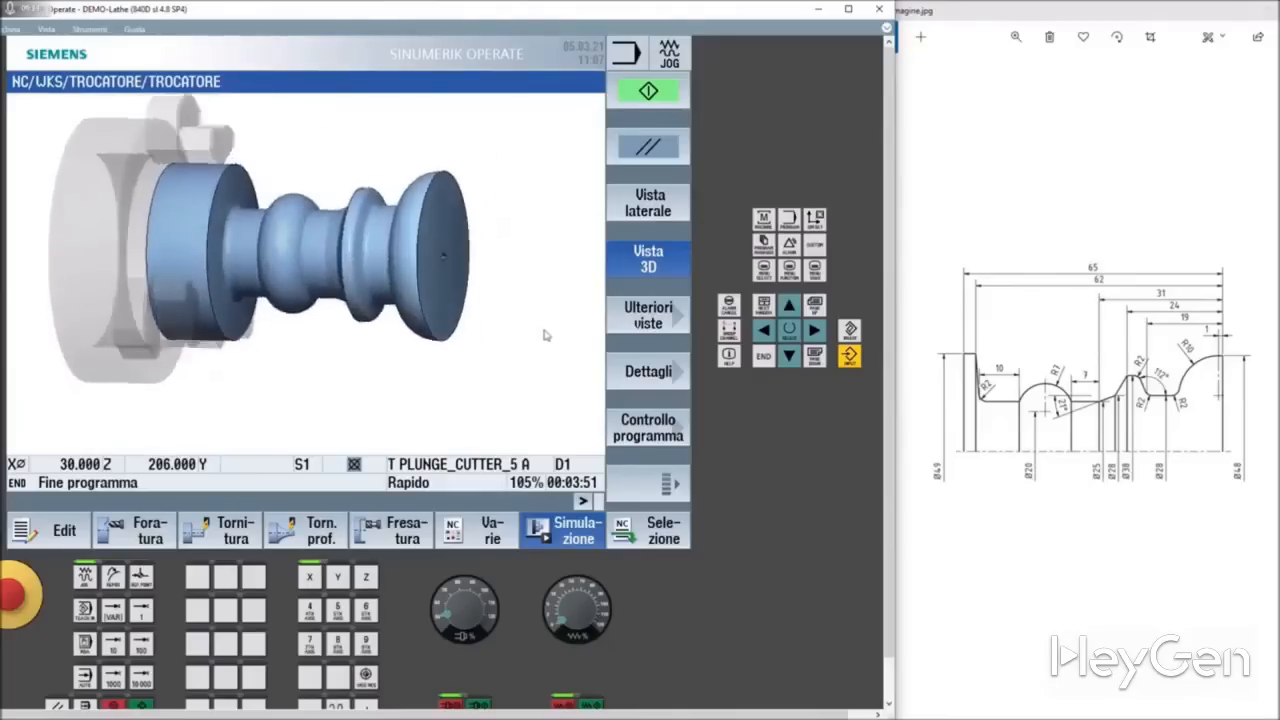